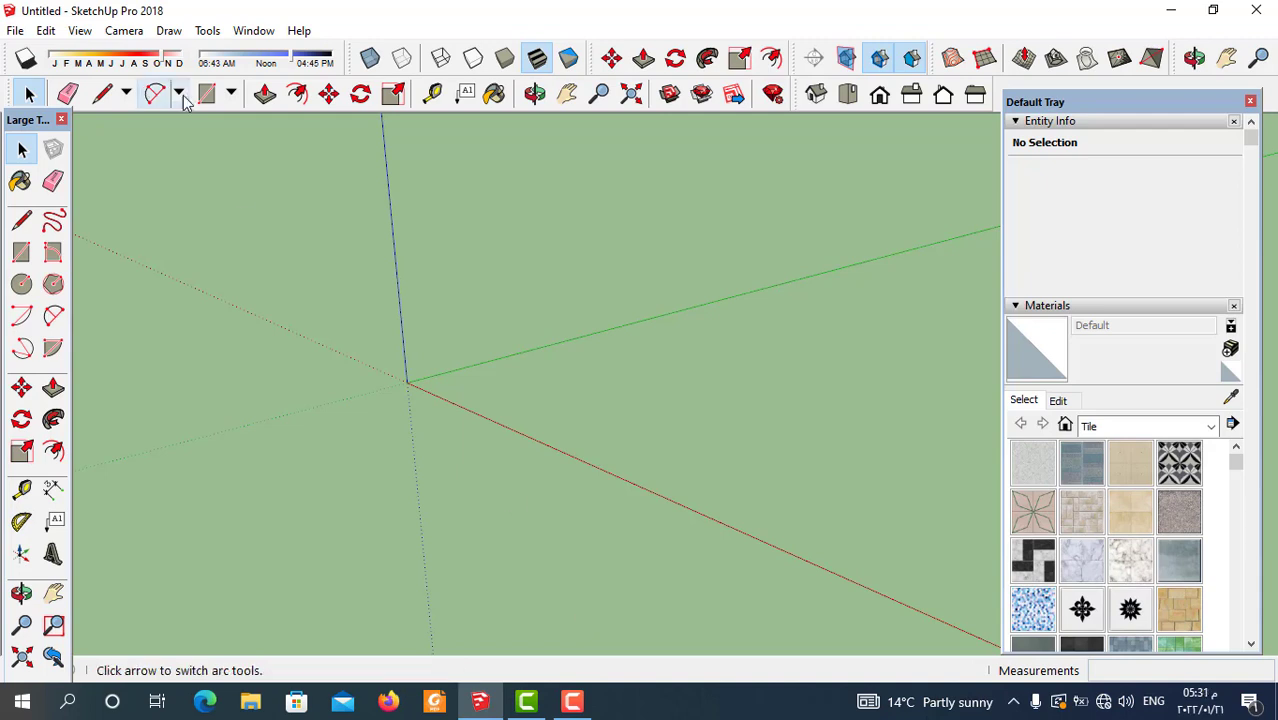
Step: In top view, draw a 0.1 m line from the origin along the positive red axis
{"action": "left_click", "coordinate": [848, 96]}
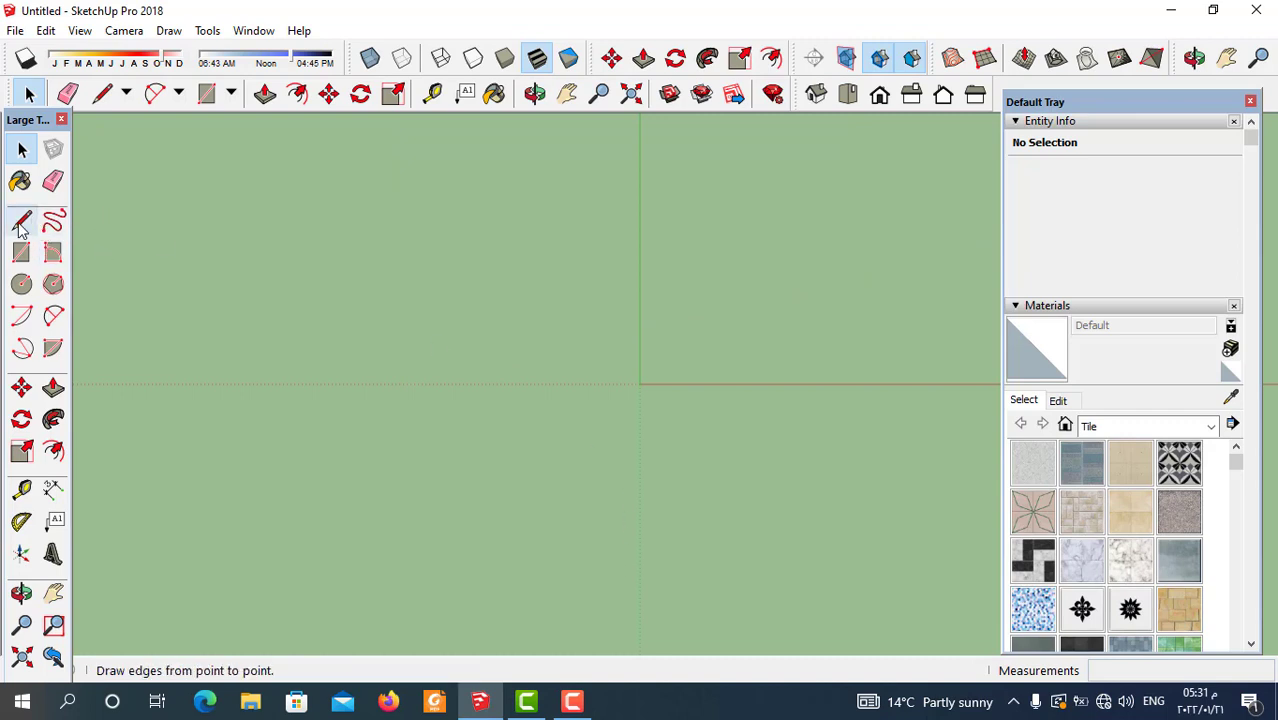
{"action": "key", "text": "l"}
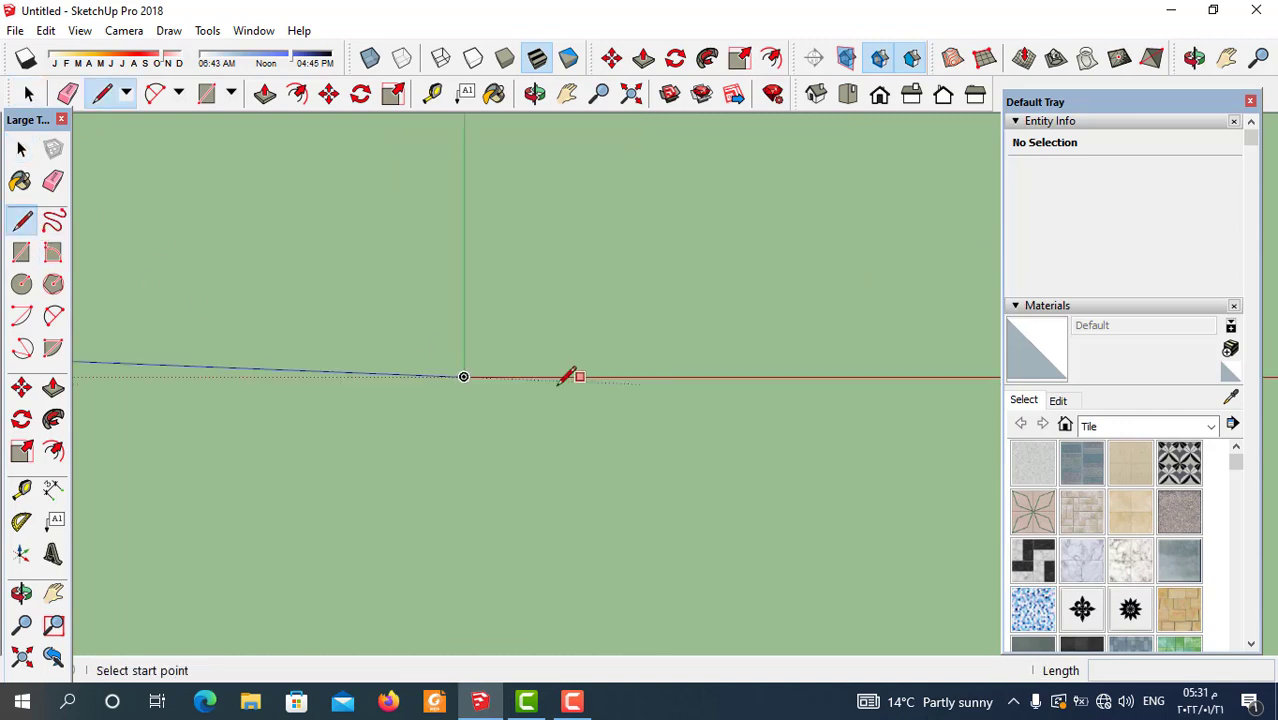
{"action": "left_click", "coordinate": [444, 374]}
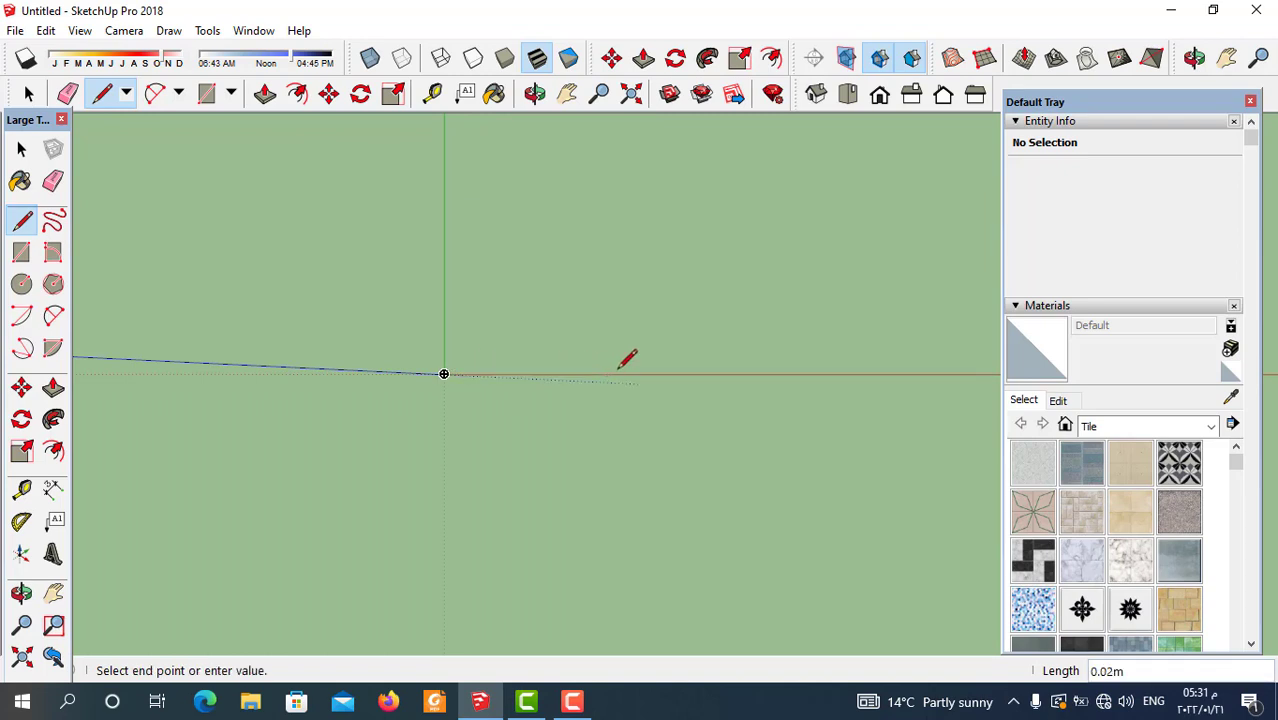
{"action": "type", "text": ","}
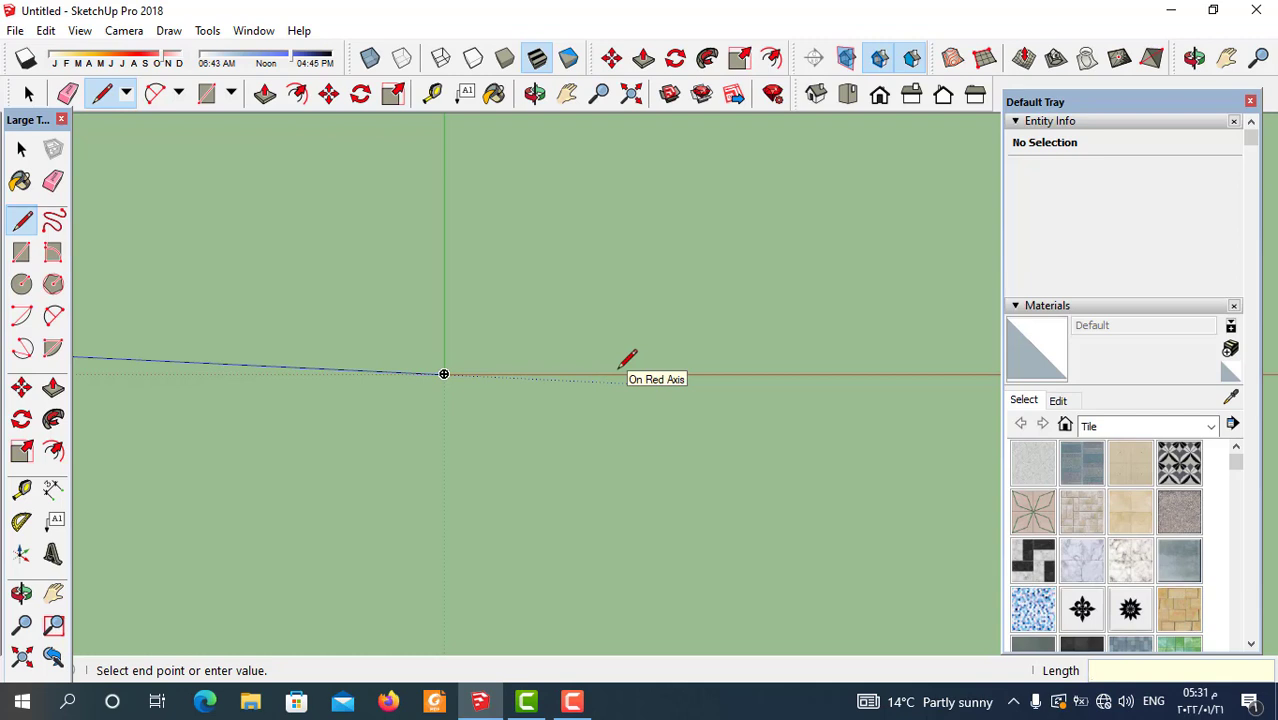
{"action": "type", "text": "1"}
{"action": "key", "text": "Return"}
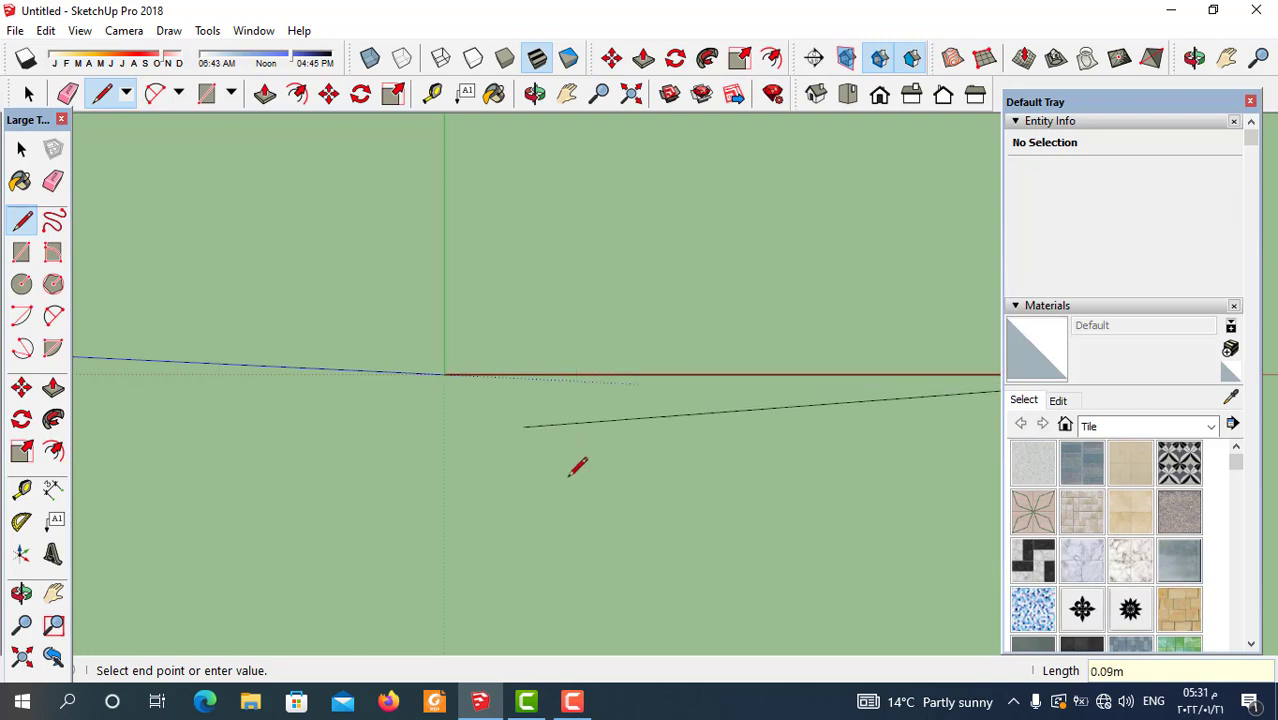
Step: Close the outline into a 0.1 m square face on the negative green side, ending at the origin
{"action": "scroll", "coordinate": [557, 443], "scroll_direction": "down", "scroll_amount": 3}
{"action": "scroll", "coordinate": [557, 443], "scroll_direction": "down", "scroll_amount": 1}
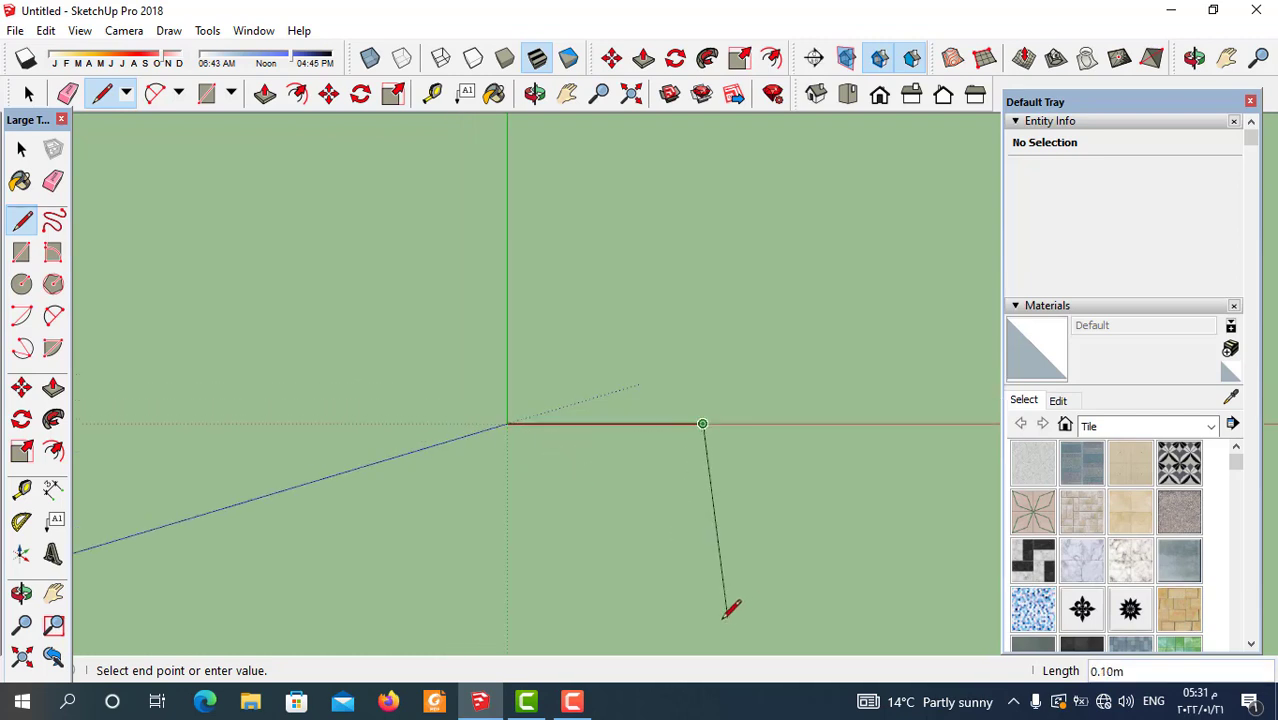
{"action": "type", "text": ".1"}
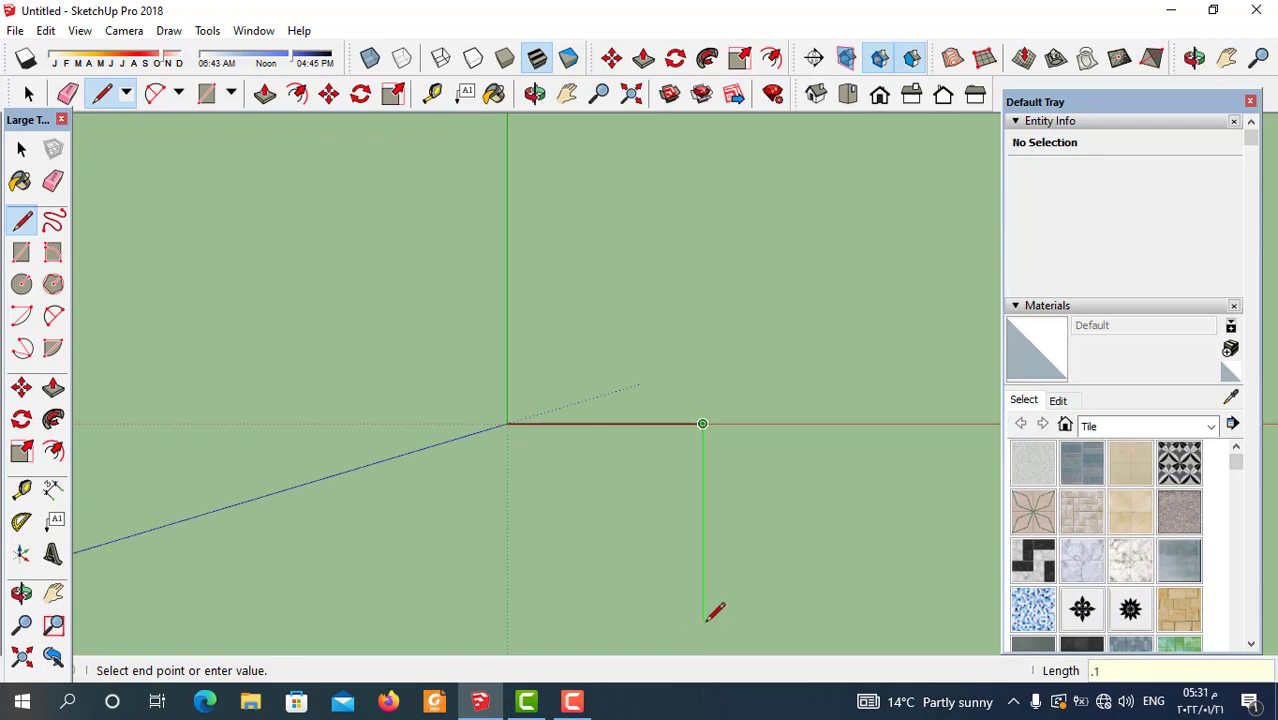
{"action": "key", "text": "Return"}
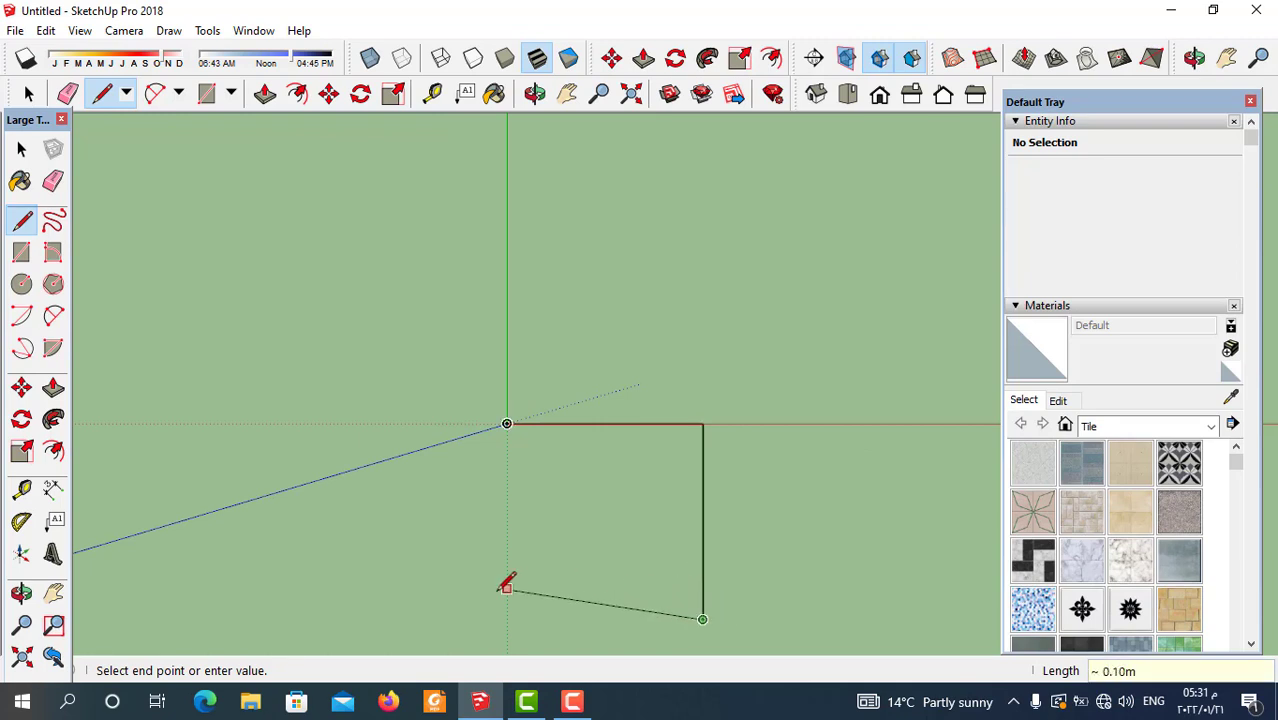
{"action": "type", "text": "."}
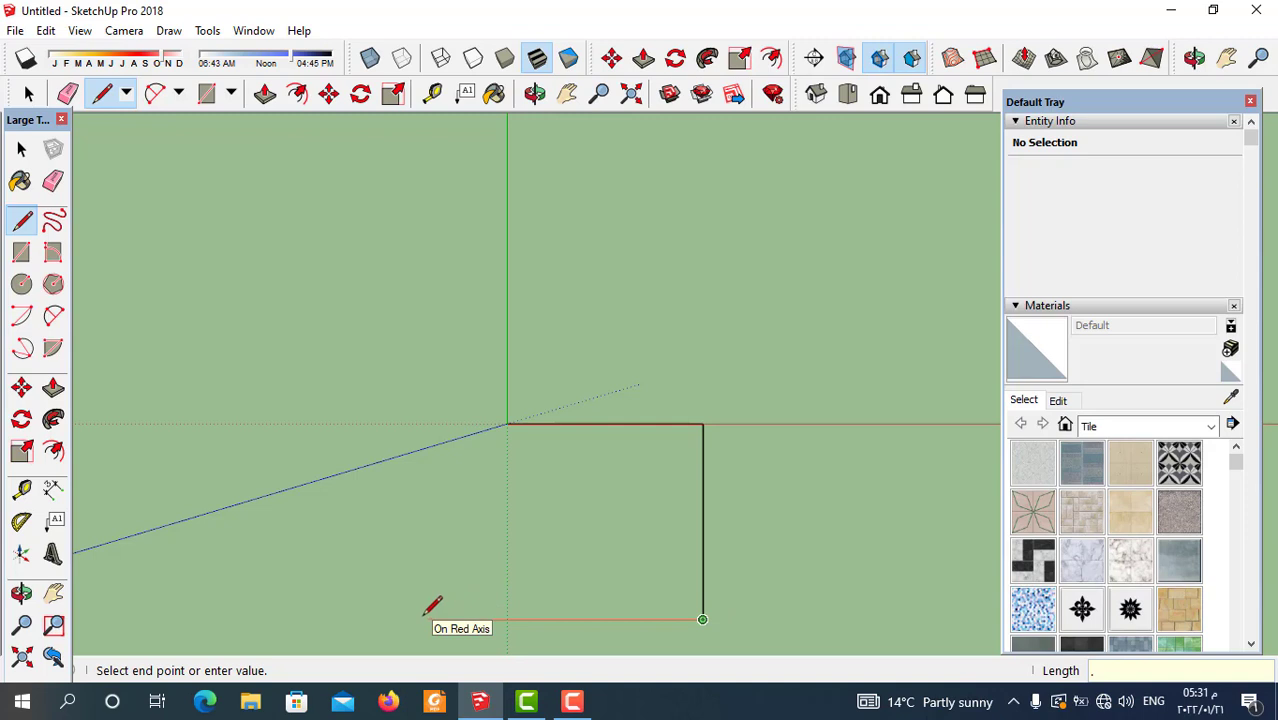
{"action": "type", "text": "1"}
{"action": "key", "text": "Return"}
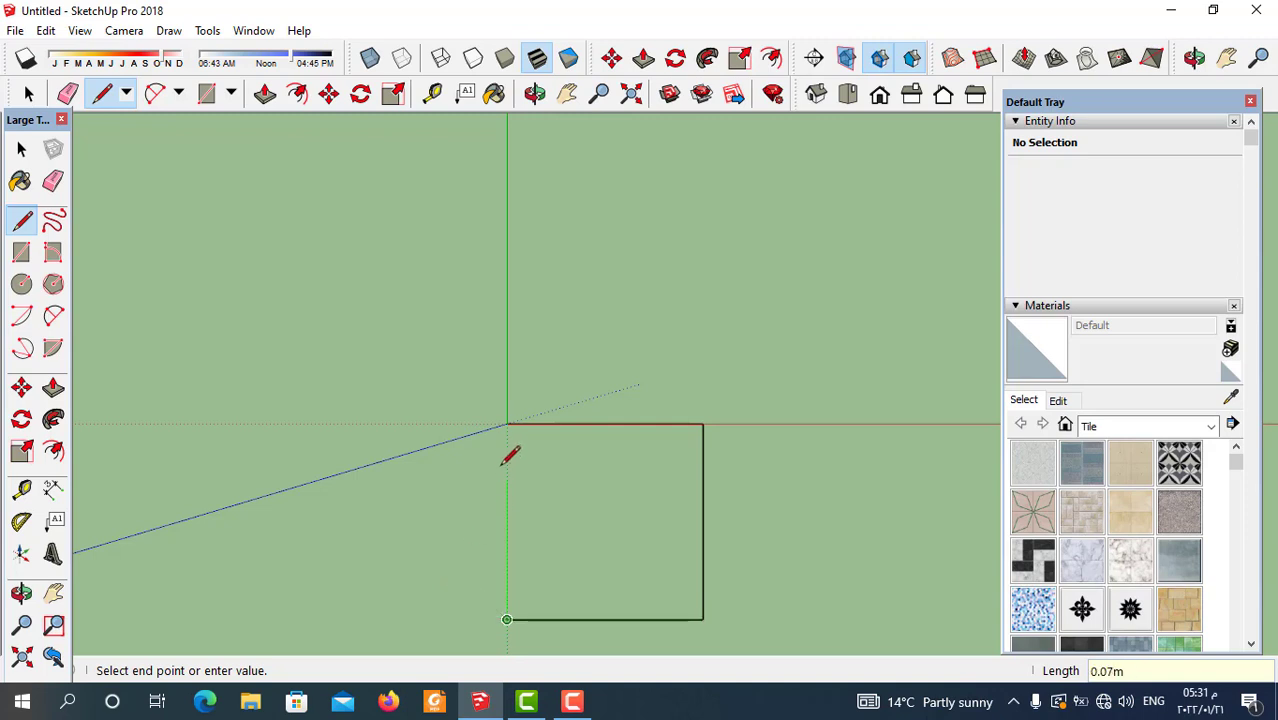
{"action": "left_click", "coordinate": [507, 424]}
{"action": "scroll", "coordinate": [540, 358], "scroll_direction": "down", "scroll_amount": 6}
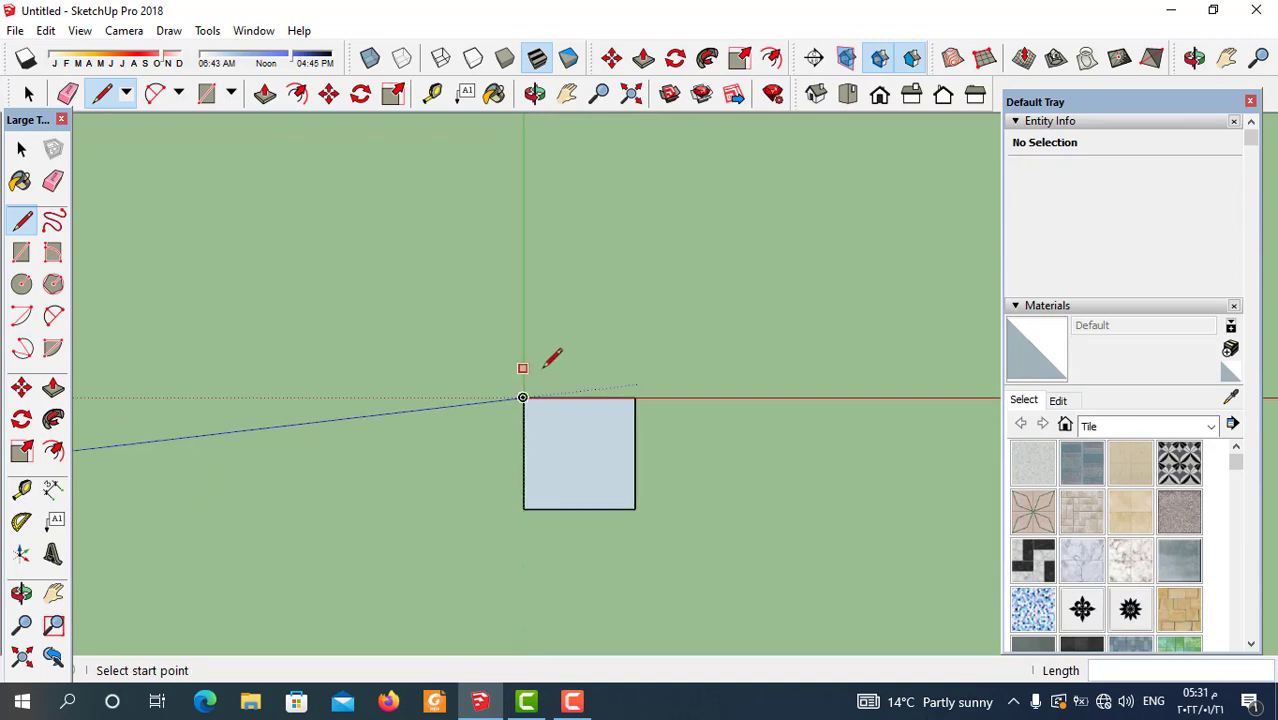
Step: Select the whole square at the origin and make it a group
{"action": "left_click", "coordinate": [30, 92]}
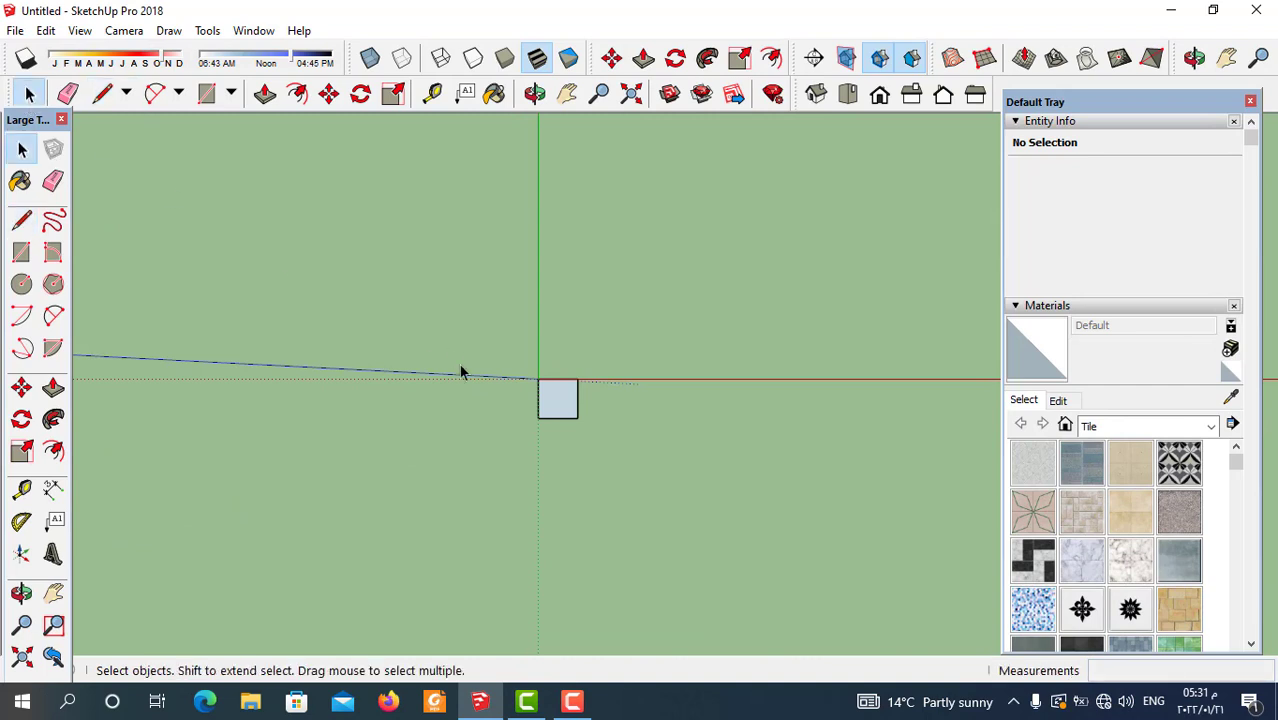
{"action": "scroll", "coordinate": [602, 423], "scroll_direction": "down", "scroll_amount": 3}
{"action": "scroll", "coordinate": [584, 416], "scroll_direction": "up", "scroll_amount": 2}
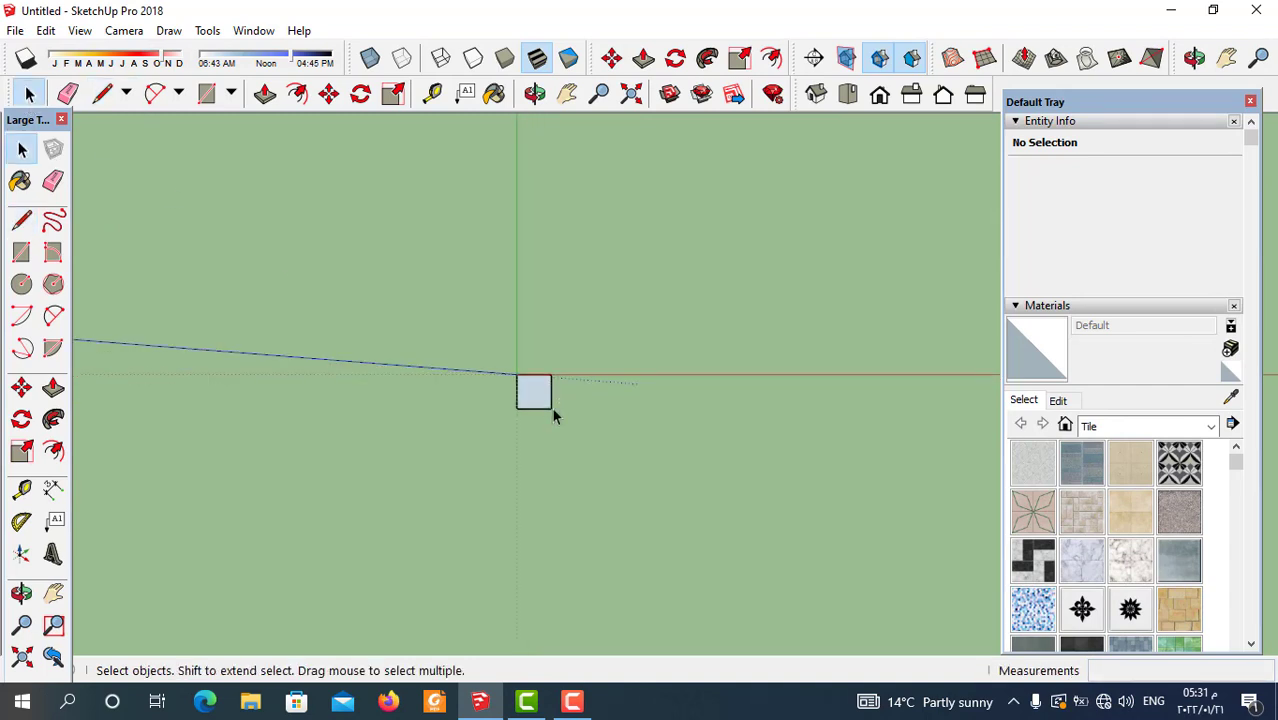
{"action": "scroll", "coordinate": [546, 404], "scroll_direction": "up", "scroll_amount": 3}
{"action": "left_click_drag", "start_coordinate": [476, 315], "coordinate": [607, 453]}
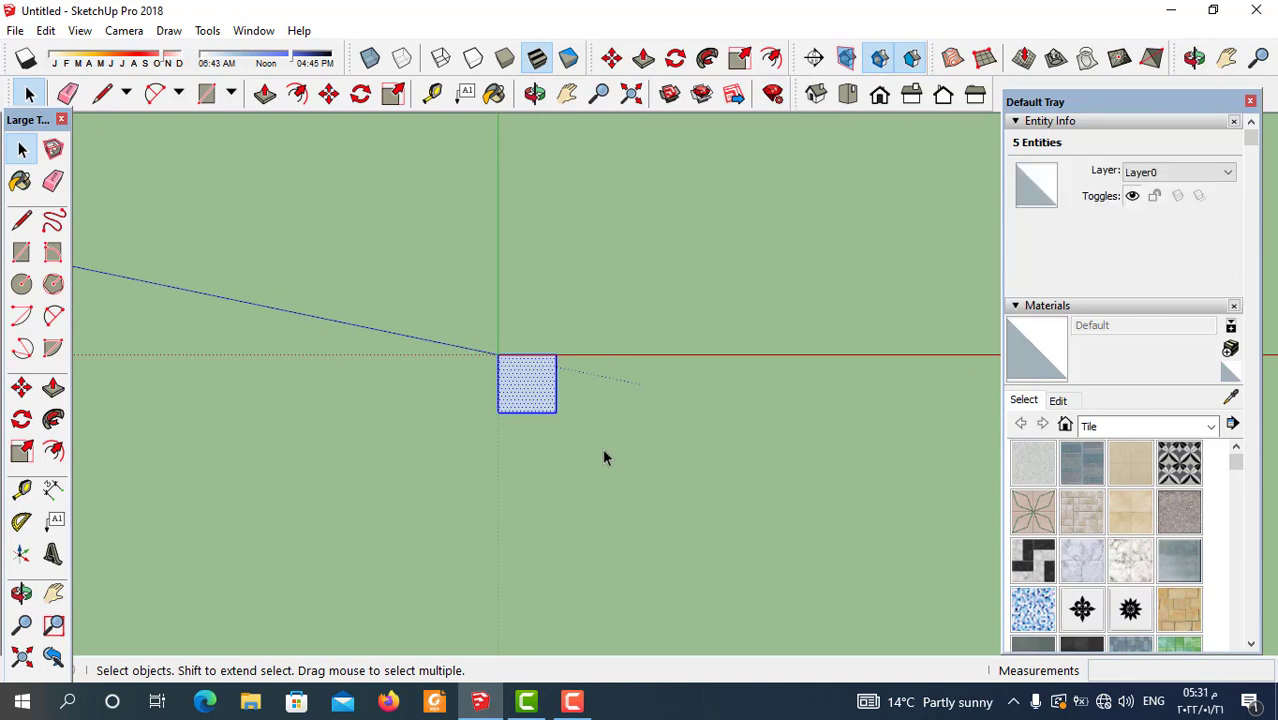
{"action": "right_click", "coordinate": [552, 401]}
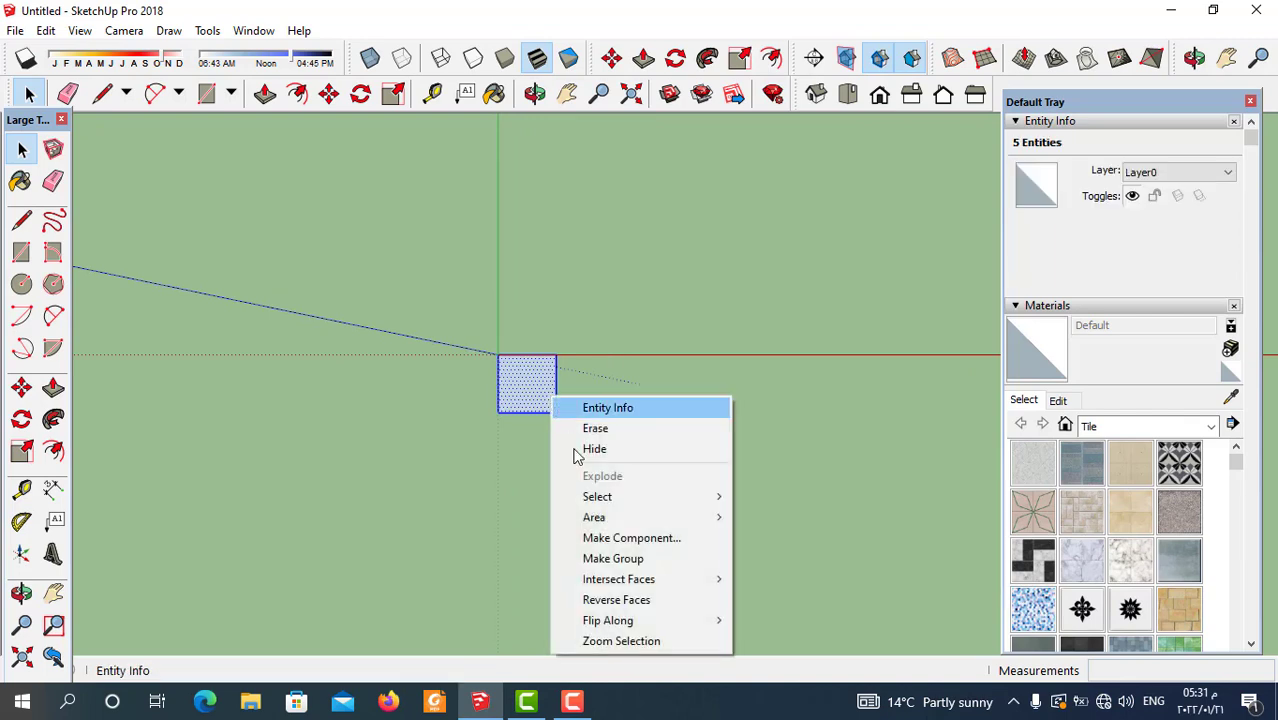
{"action": "left_click", "coordinate": [608, 562]}
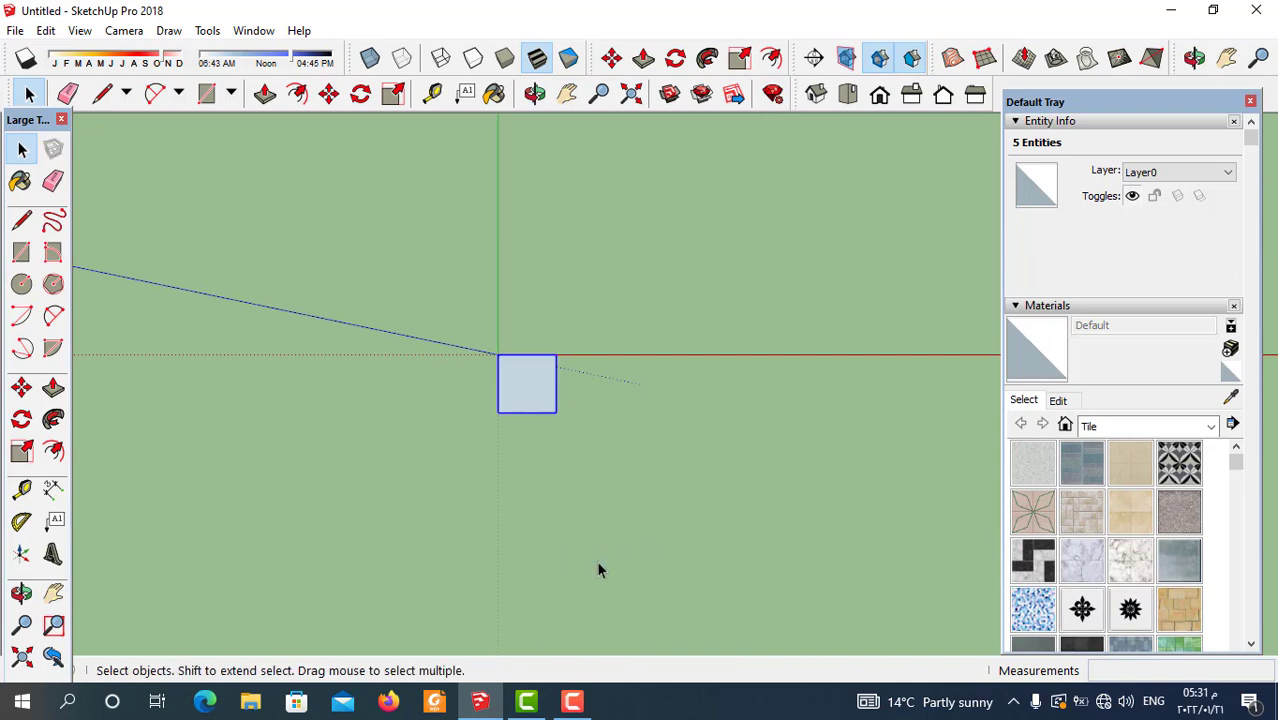
Step: Copy the square group 0.6 m along the positive green axis
{"action": "left_click", "coordinate": [329, 94]}
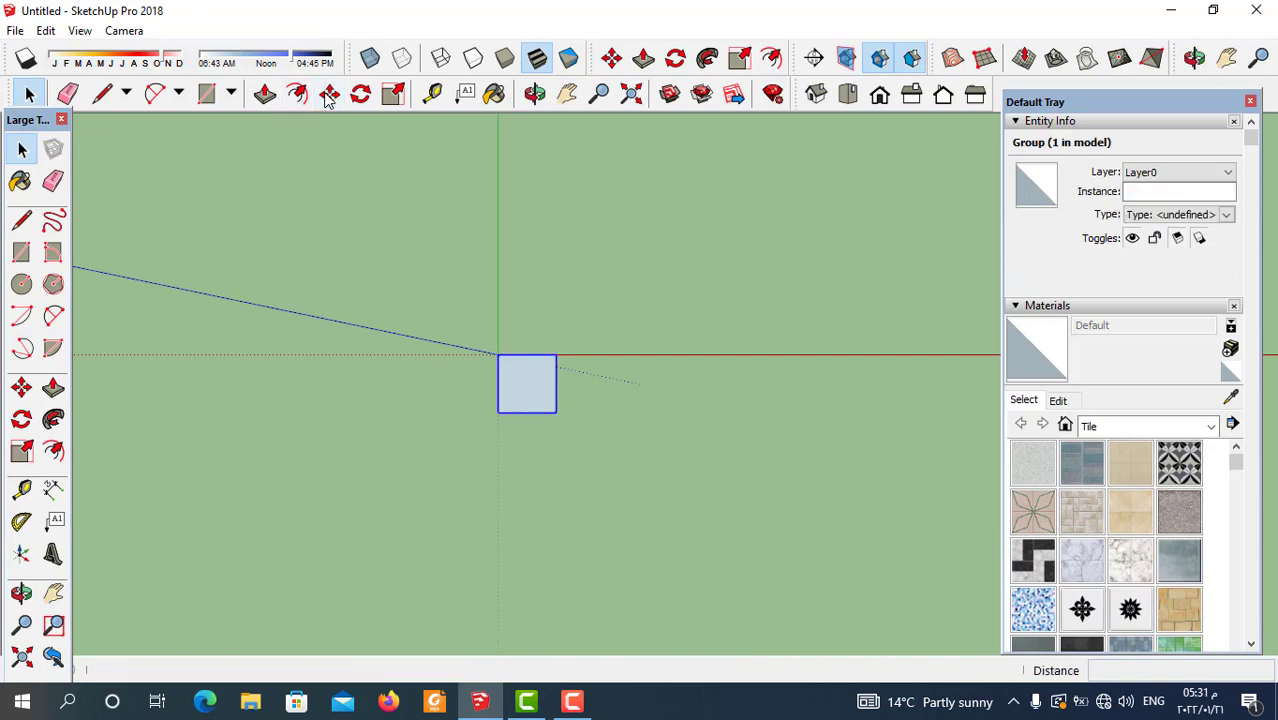
{"action": "left_click", "coordinate": [557, 413]}
{"action": "key", "text": "ctrl"}
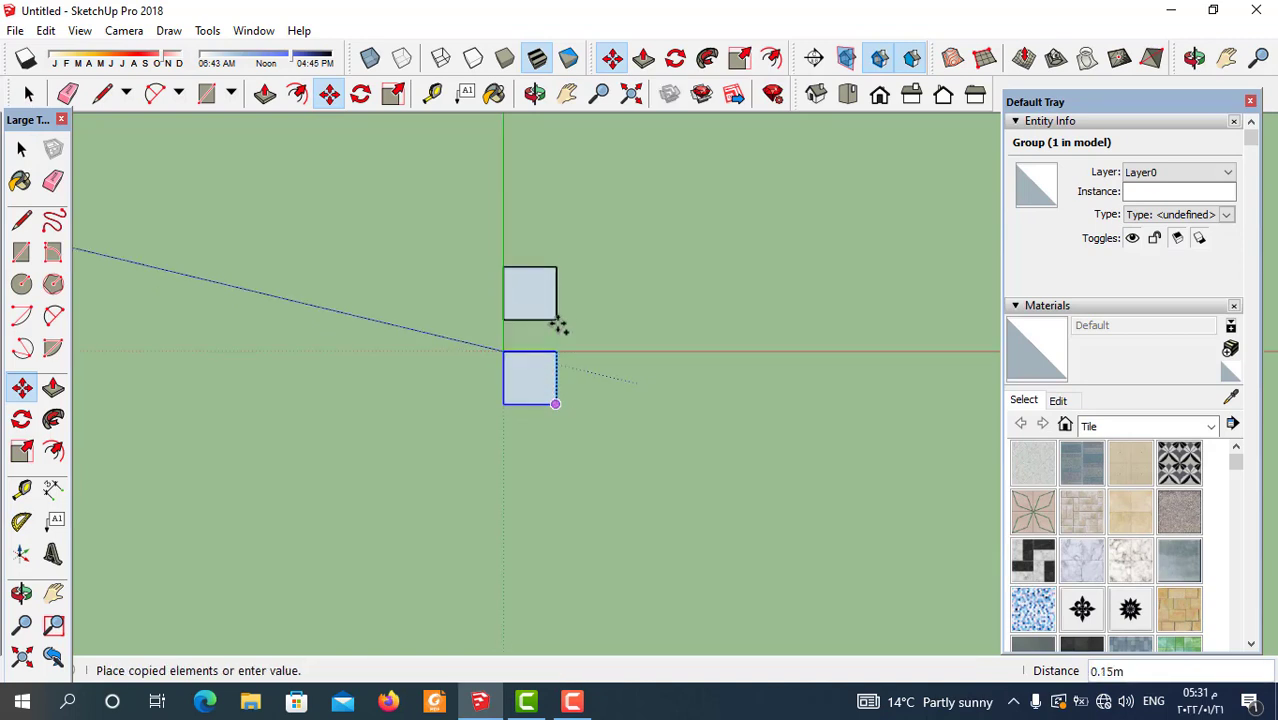
{"action": "scroll", "coordinate": [557, 325], "scroll_direction": "down", "scroll_amount": 1}
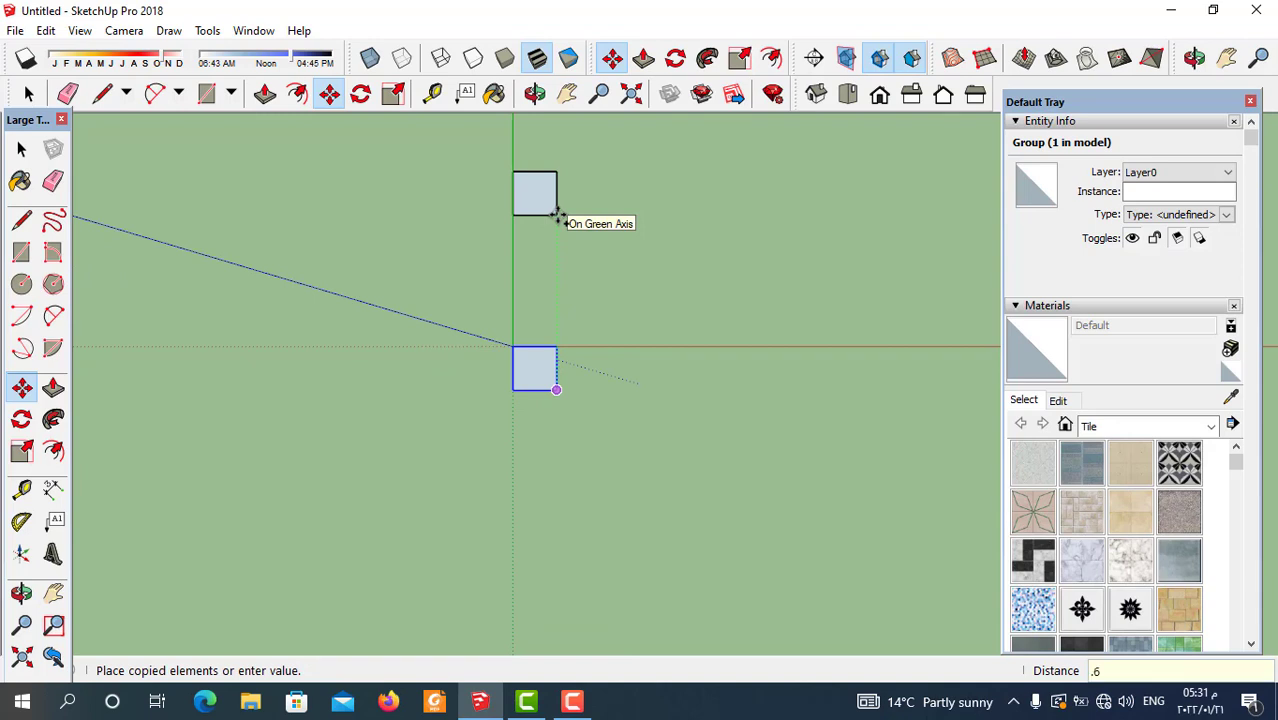
{"action": "key", "text": "Return"}
{"action": "scroll", "coordinate": [538, 416], "scroll_direction": "down", "scroll_amount": 2}
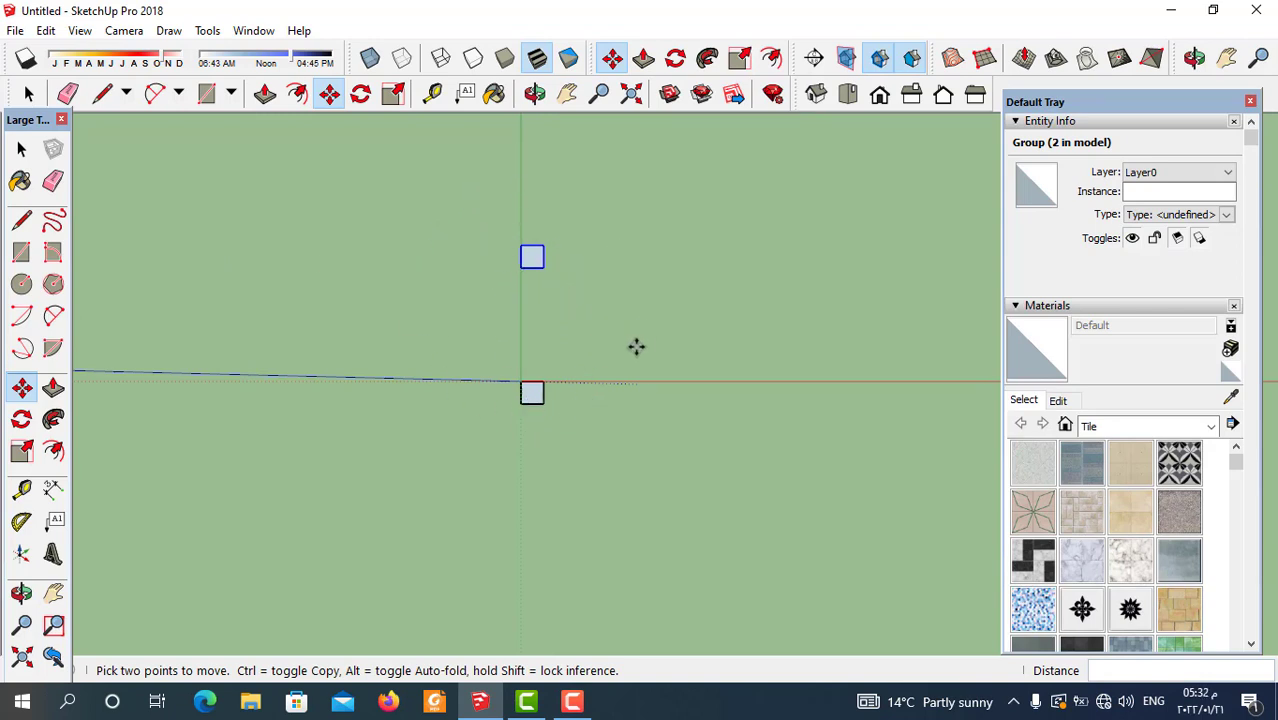
Step: Copy both square groups together 0.6 m along the positive red axis
{"action": "left_click", "coordinate": [29, 93]}
{"action": "scroll", "coordinate": [551, 387], "scroll_direction": "down", "scroll_amount": 1}
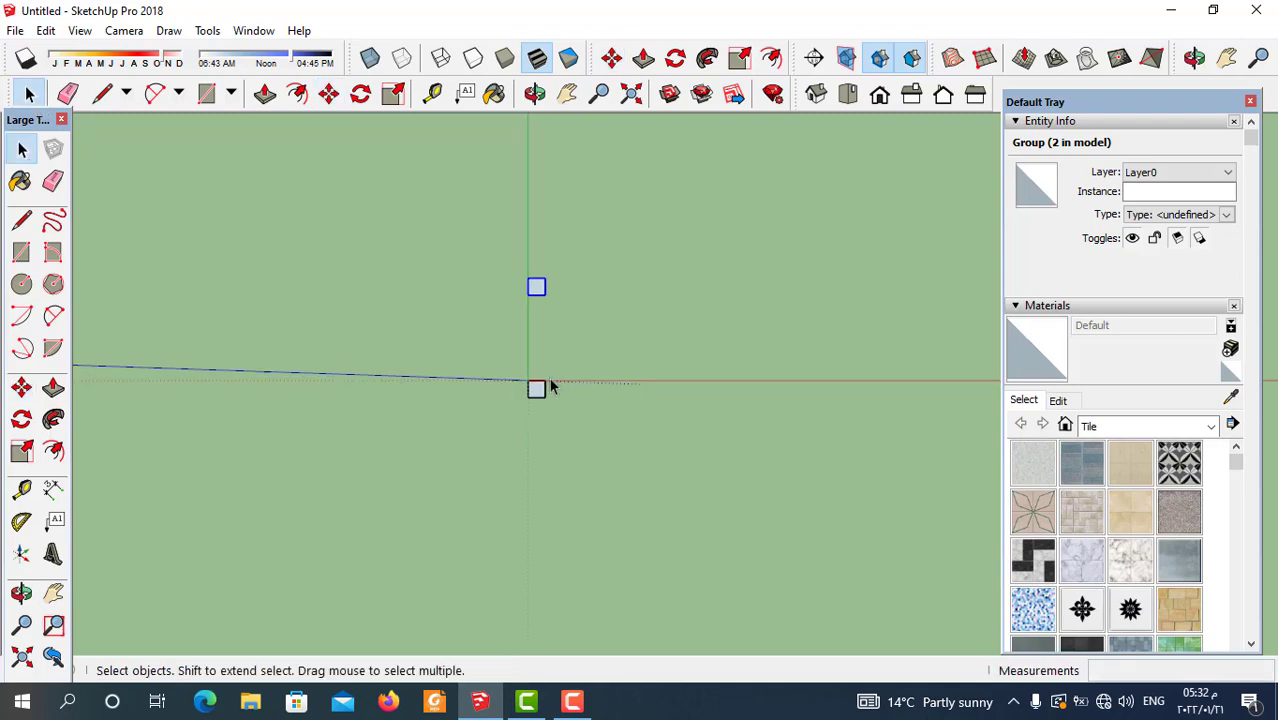
{"action": "left_click_drag", "start_coordinate": [530, 288], "coordinate": [584, 400]}
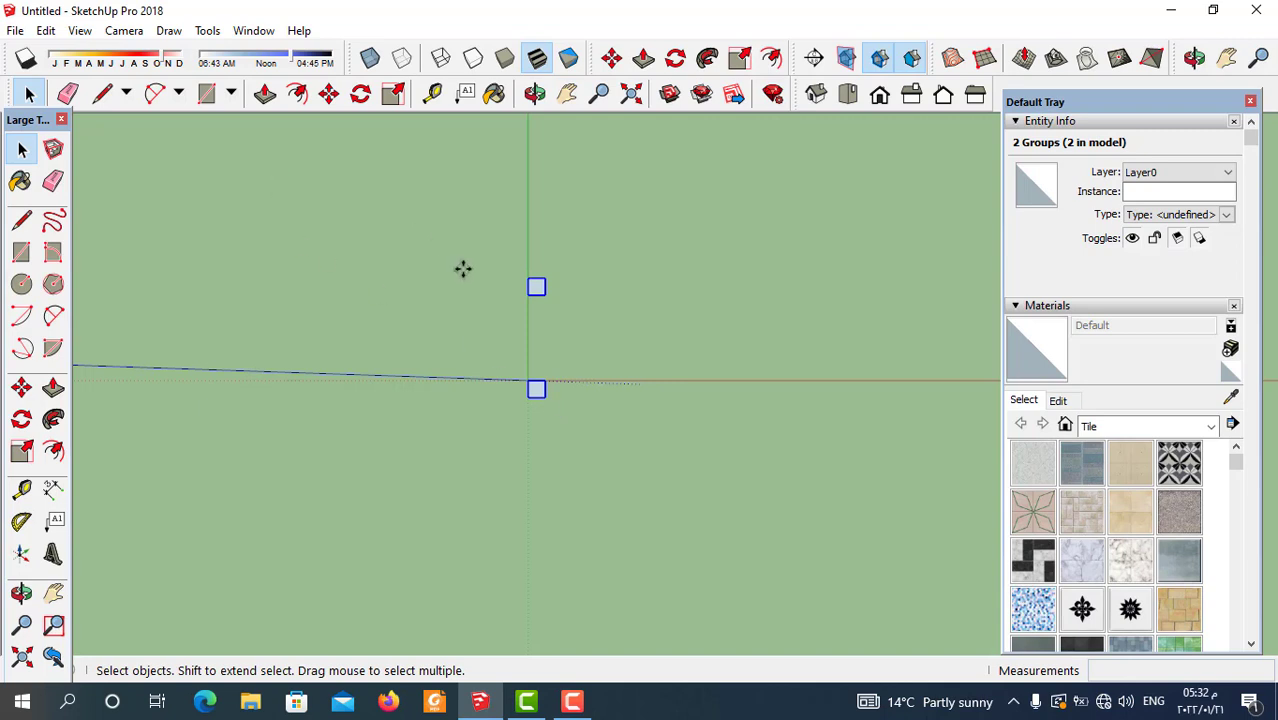
{"action": "key", "text": "m"}
{"action": "middle_click_drag", "start_coordinate": [548, 405], "coordinate": [511, 395]}
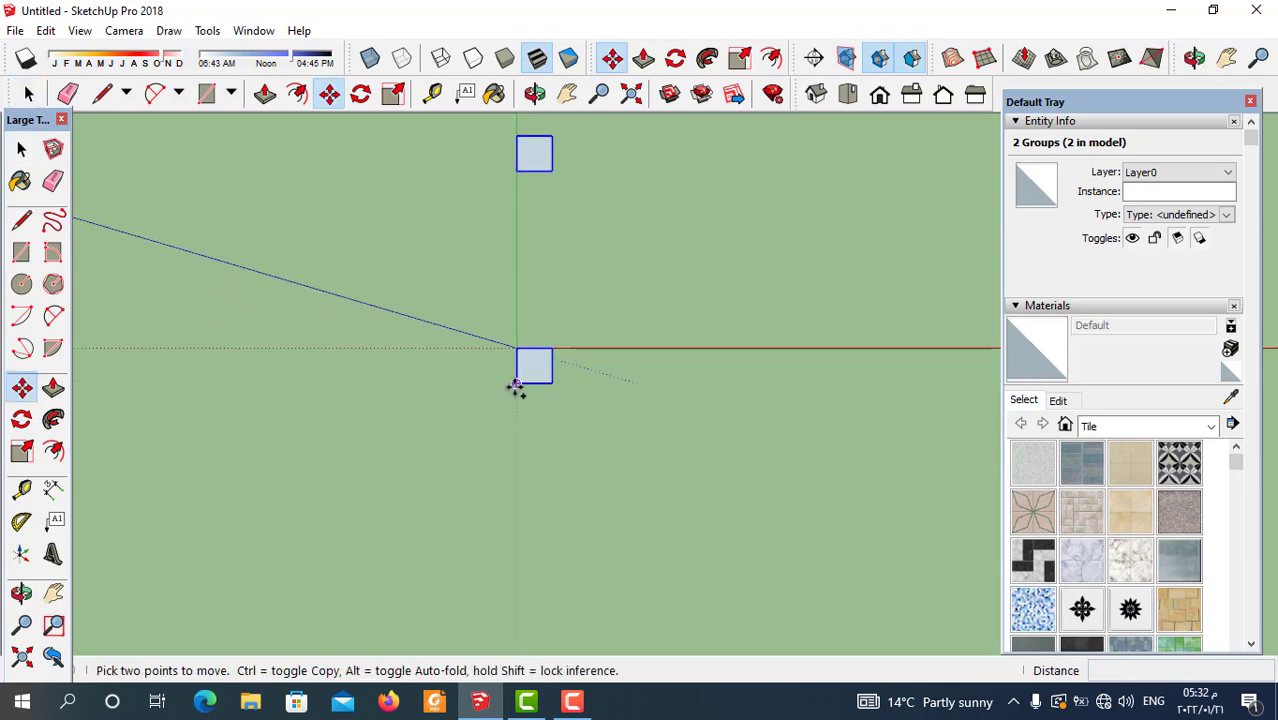
{"action": "key", "text": "ctrl"}
{"action": "left_click", "coordinate": [516, 383]}
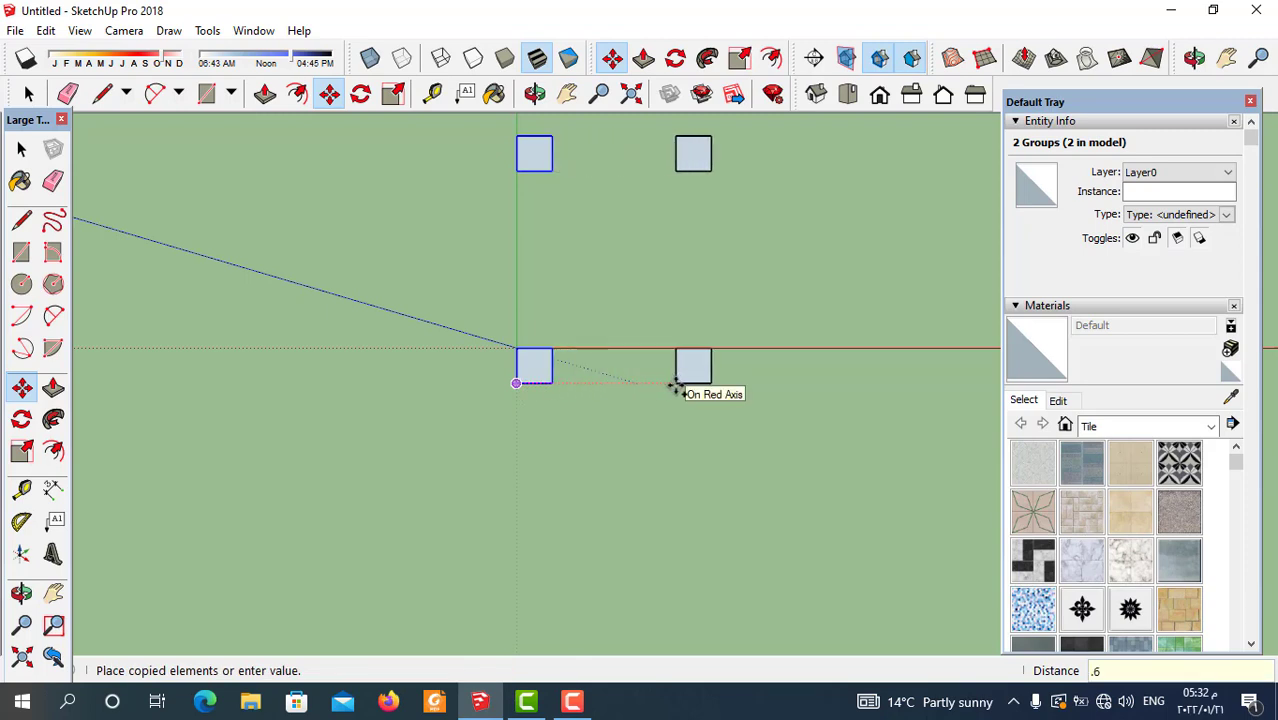
{"action": "key", "text": "Return"}
{"action": "scroll", "coordinate": [679, 420], "scroll_direction": "down", "scroll_amount": 2}
{"action": "middle_click_drag", "start_coordinate": [679, 448], "coordinate": [873, 474]}
Step: Inside the copied group on the red axis, pull the square face up 0.6 m, then leave the group
{"action": "left_click", "coordinate": [21, 149]}
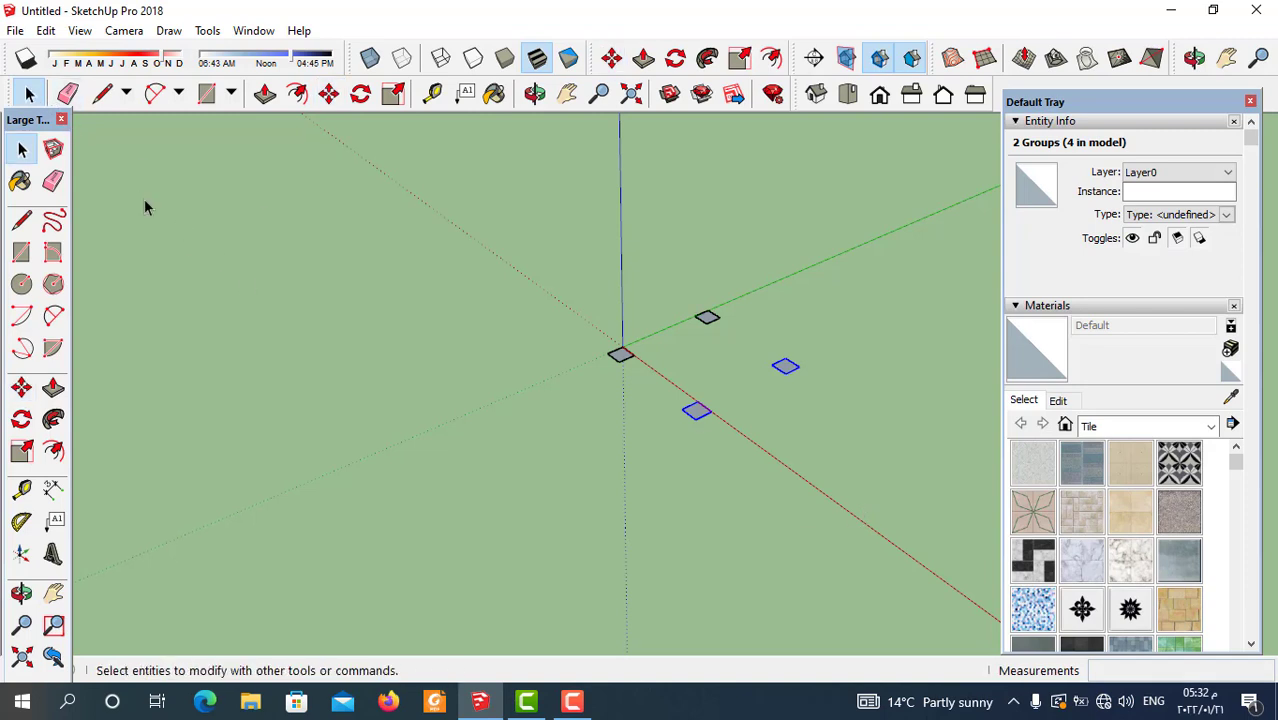
{"action": "scroll", "coordinate": [648, 465], "scroll_direction": "up", "scroll_amount": 3}
{"action": "double_click", "coordinate": [715, 394]}
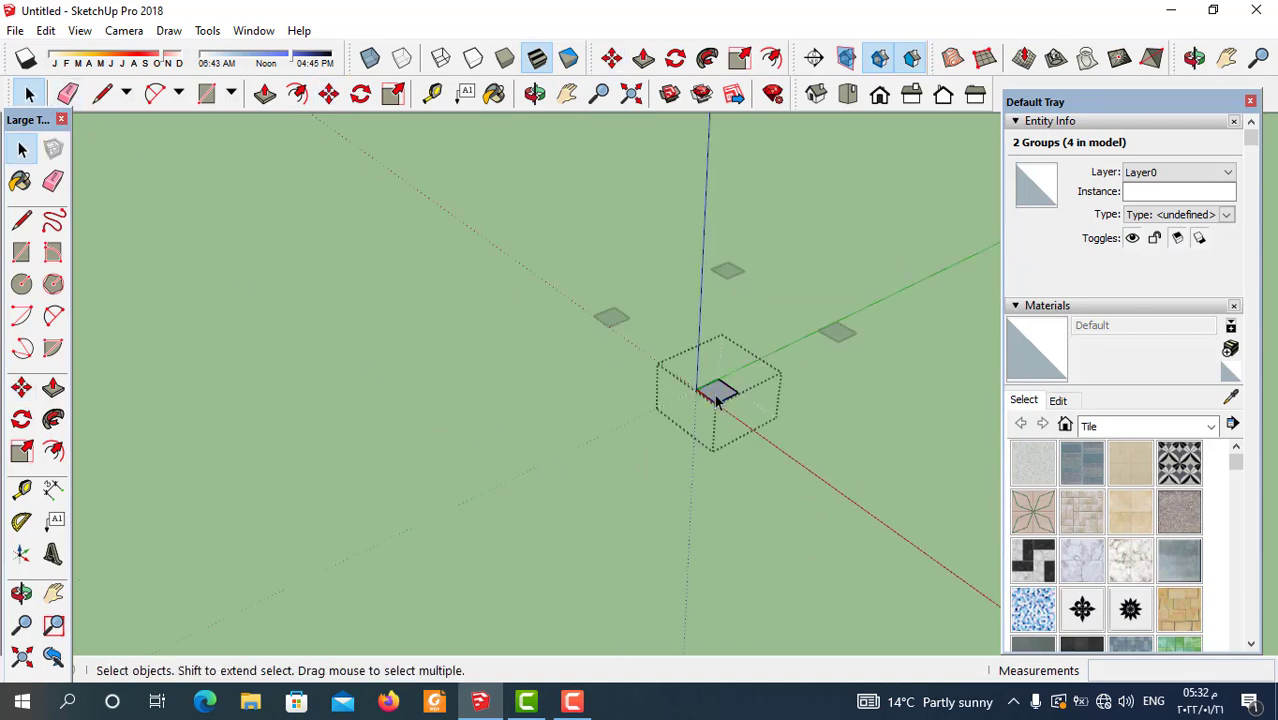
{"action": "left_click", "coordinate": [53, 390]}
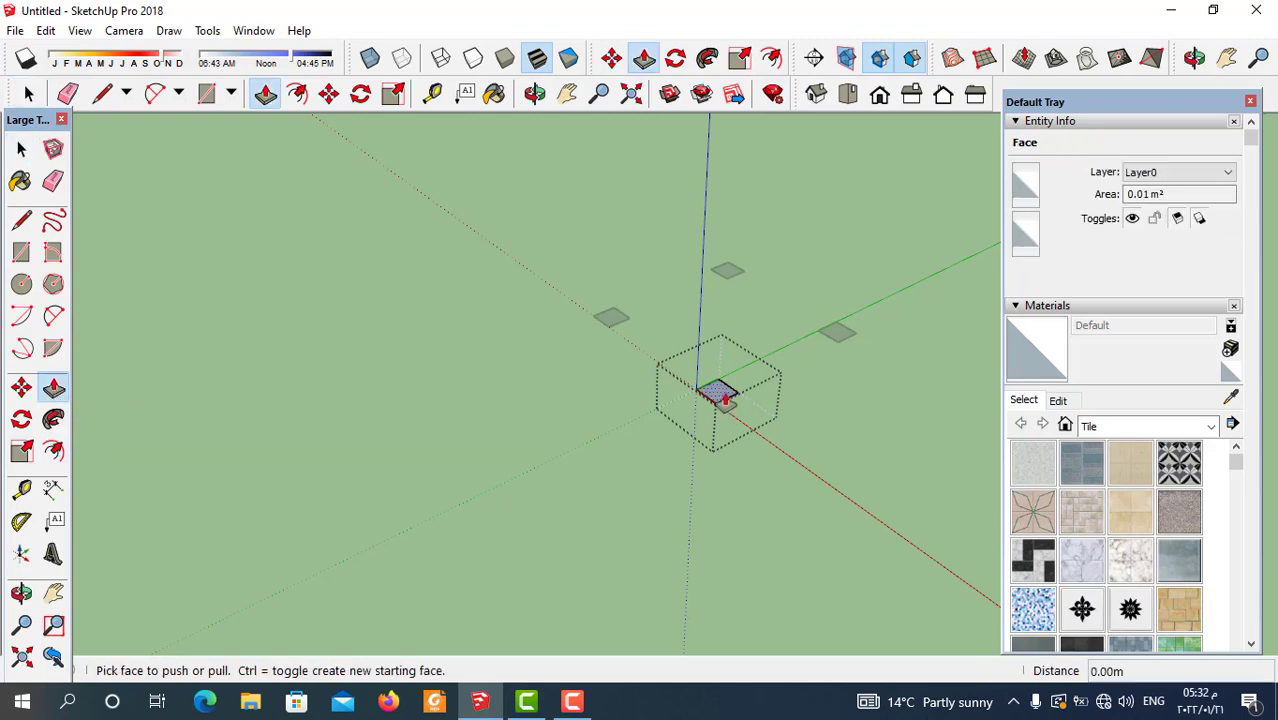
{"action": "left_click", "coordinate": [720, 395]}
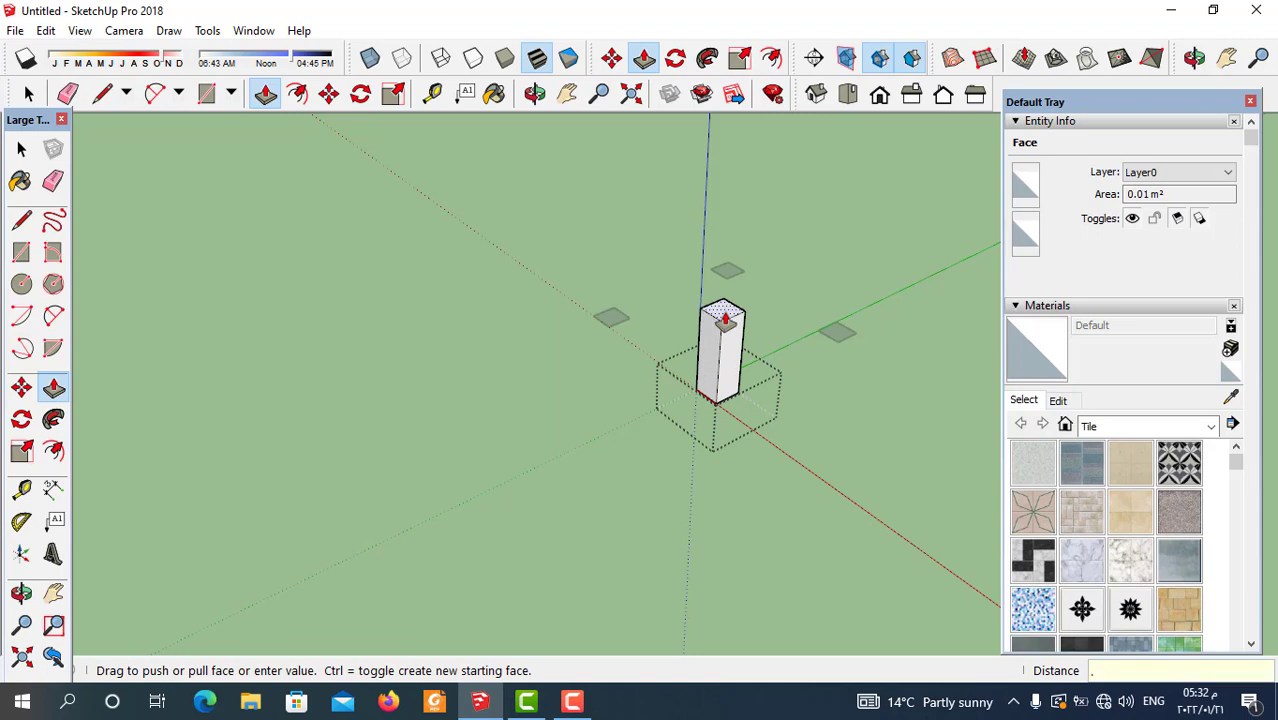
{"action": "middle_click_drag", "start_coordinate": [723, 318], "coordinate": [693, 373]}
{"action": "left_click", "coordinate": [693, 373]}
{"action": "middle_click_drag", "start_coordinate": [670, 422], "coordinate": [990, 455]}
{"action": "left_click", "coordinate": [28, 93]}
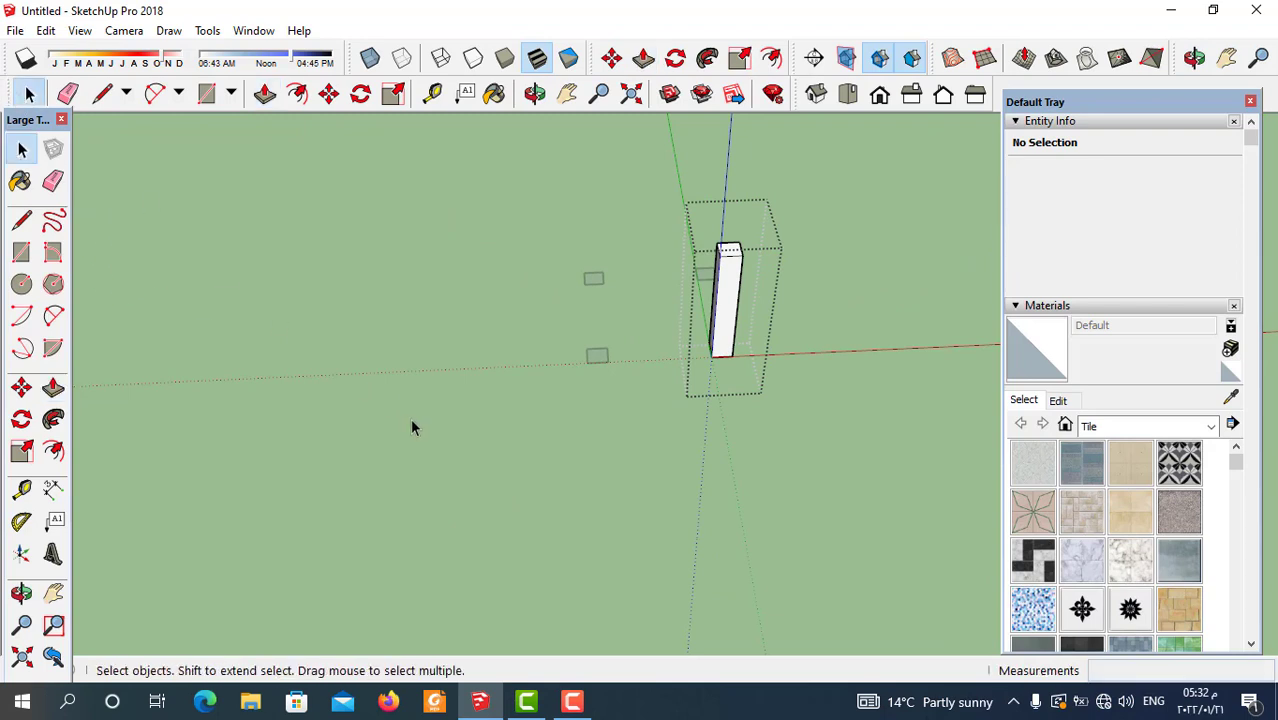
{"action": "left_click", "coordinate": [497, 440]}
Step: Pull the square face inside the group at the origin up 0.6 m to match the first leg's height
{"action": "middle_click_drag", "start_coordinate": [716, 283], "coordinate": [756, 399]}
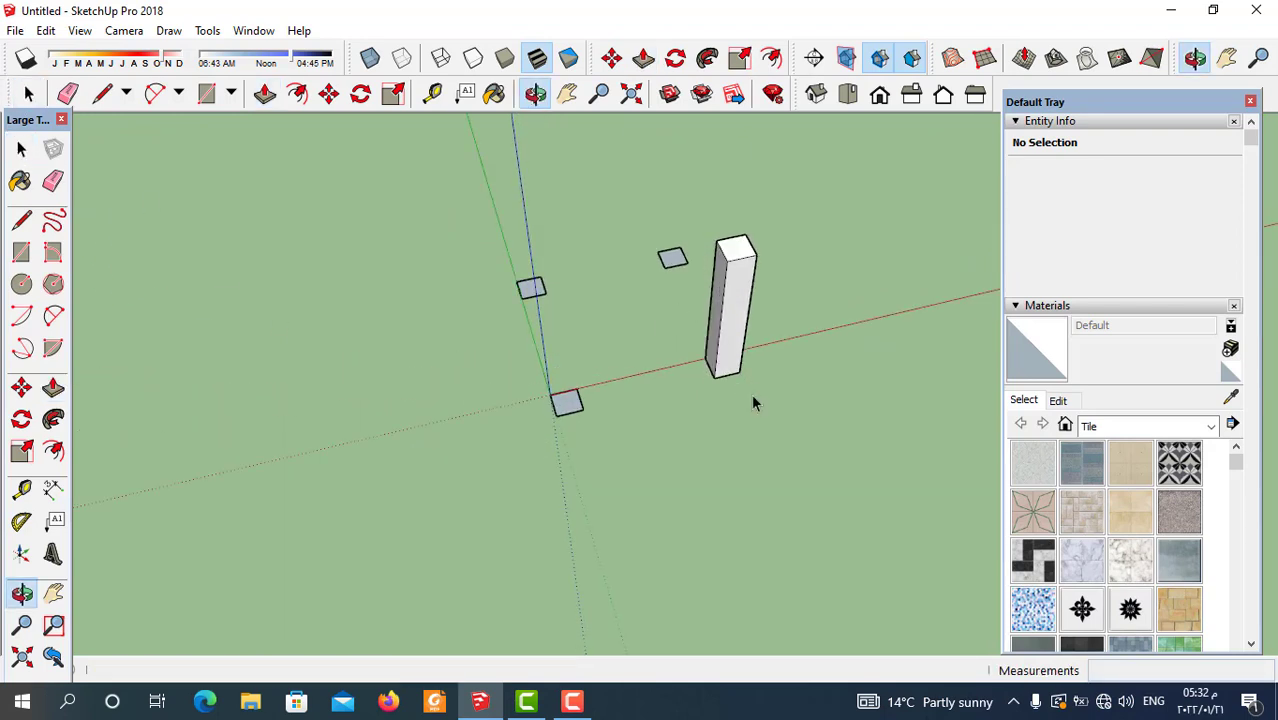
{"action": "double_click", "coordinate": [560, 416]}
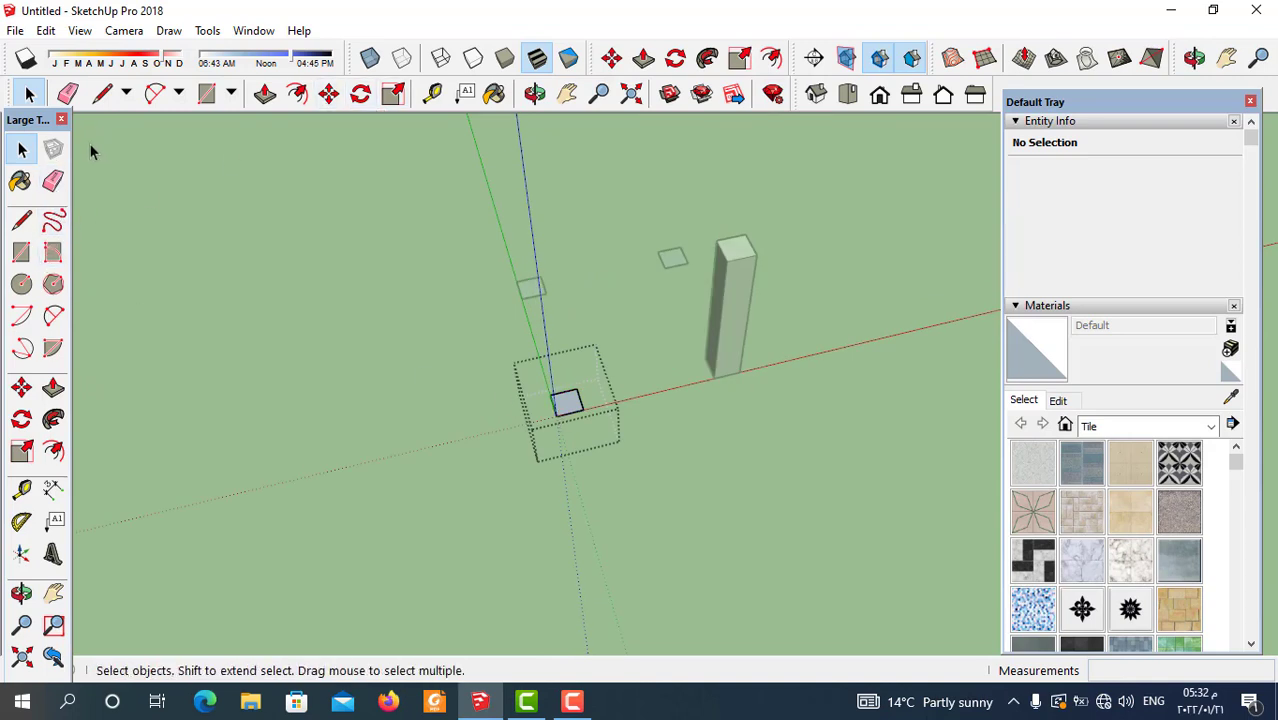
{"action": "left_click", "coordinate": [53, 388]}
{"action": "left_click_drag", "start_coordinate": [560, 412], "coordinate": [712, 275]}
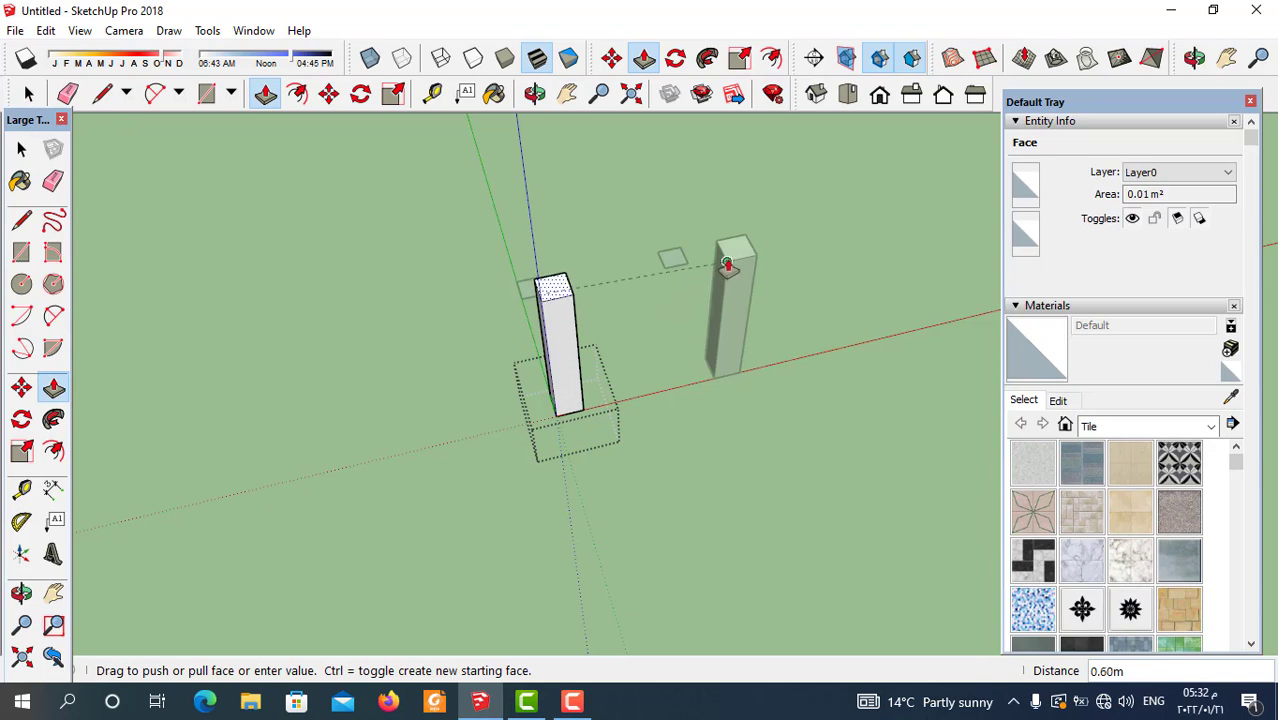
{"action": "type", "text": "0.6"}
{"action": "key", "text": "Return"}
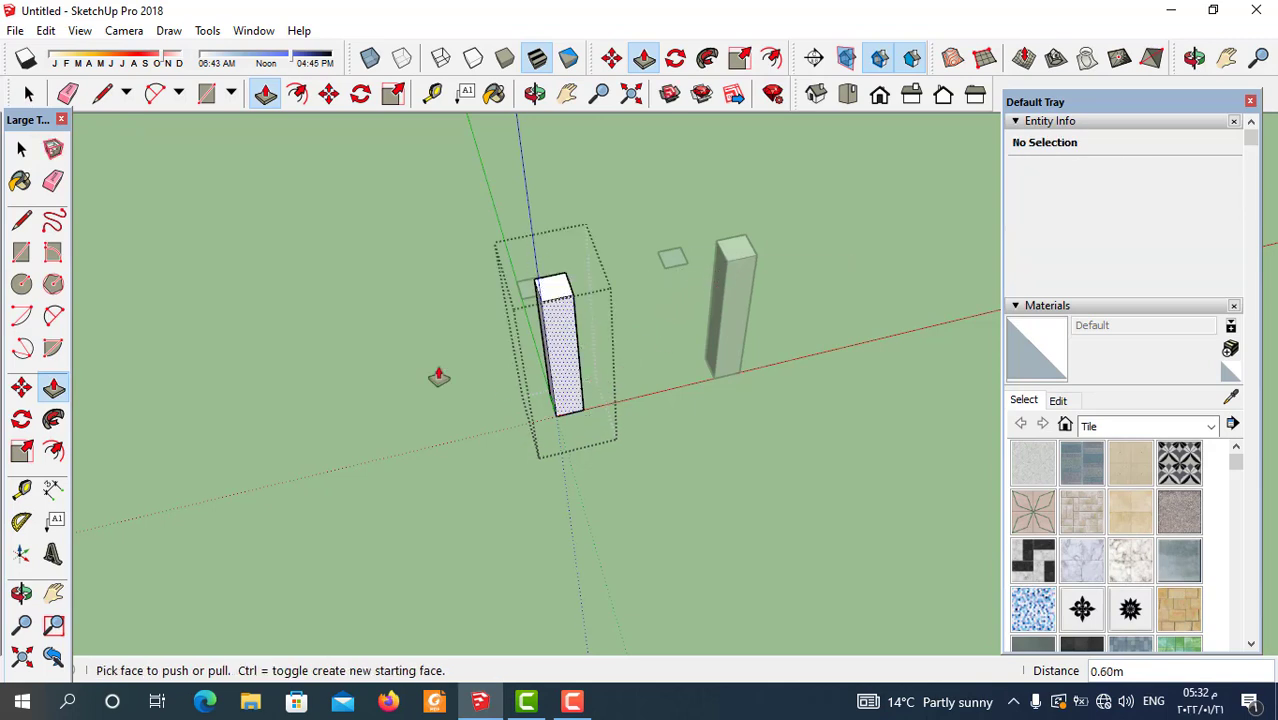
{"action": "left_click", "coordinate": [22, 148]}
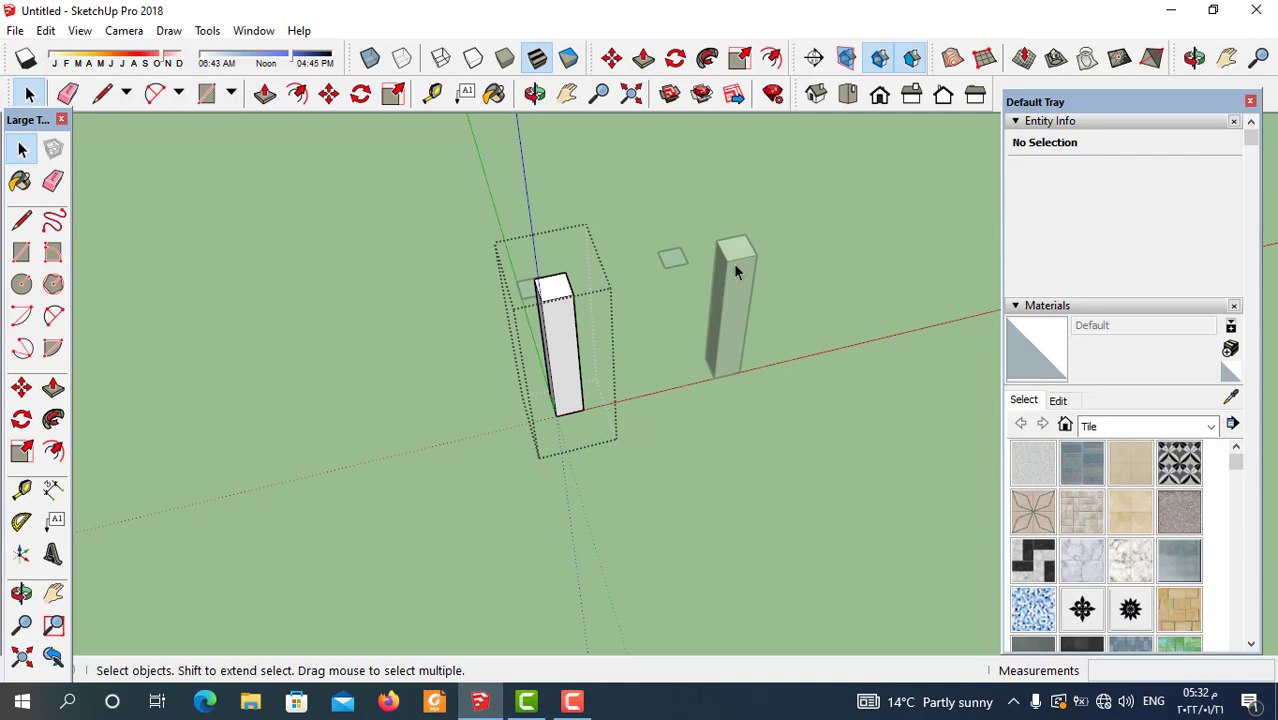
{"action": "middle_click_drag", "start_coordinate": [571, 362], "coordinate": [587, 473]}
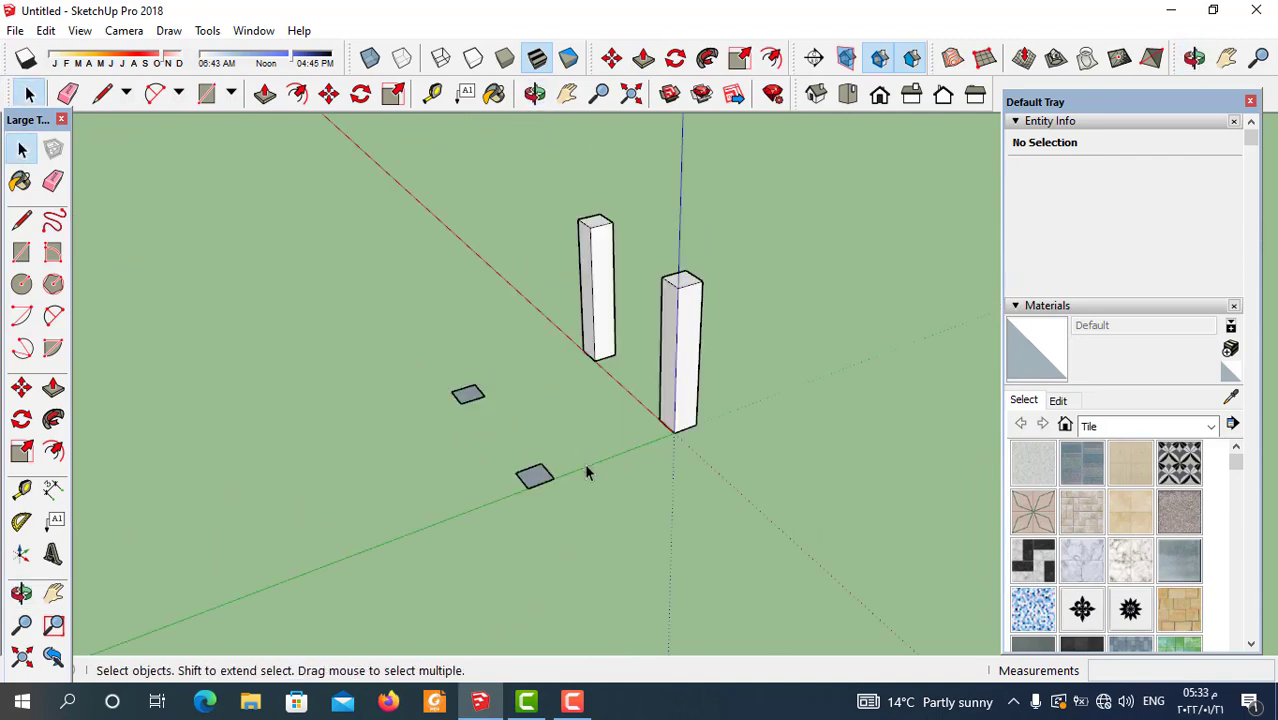
Step: Inside the square group on the green axis, pull the face up 0.6 m to match the finished legs
{"action": "double_click", "coordinate": [537, 479]}
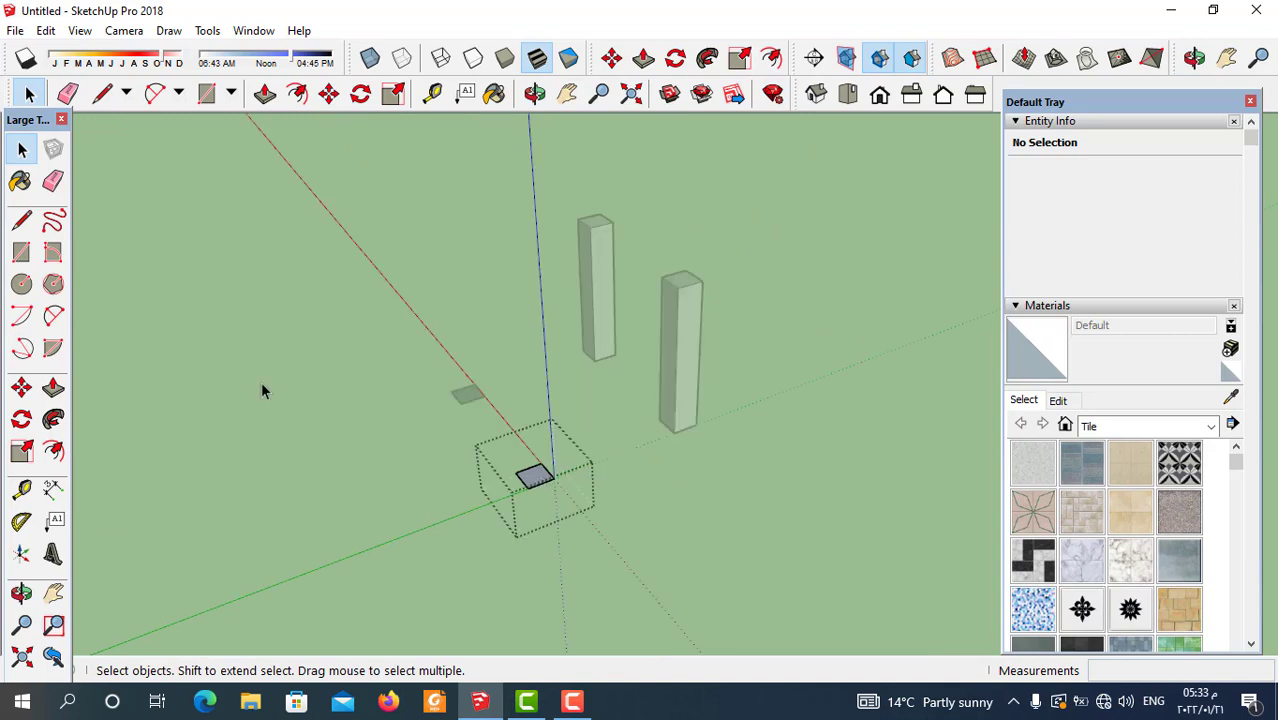
{"action": "left_click", "coordinate": [53, 388]}
{"action": "left_click_drag", "start_coordinate": [523, 487], "coordinate": [677, 288]}
{"action": "scroll", "coordinate": [452, 390], "scroll_direction": "down", "scroll_amount": 2}
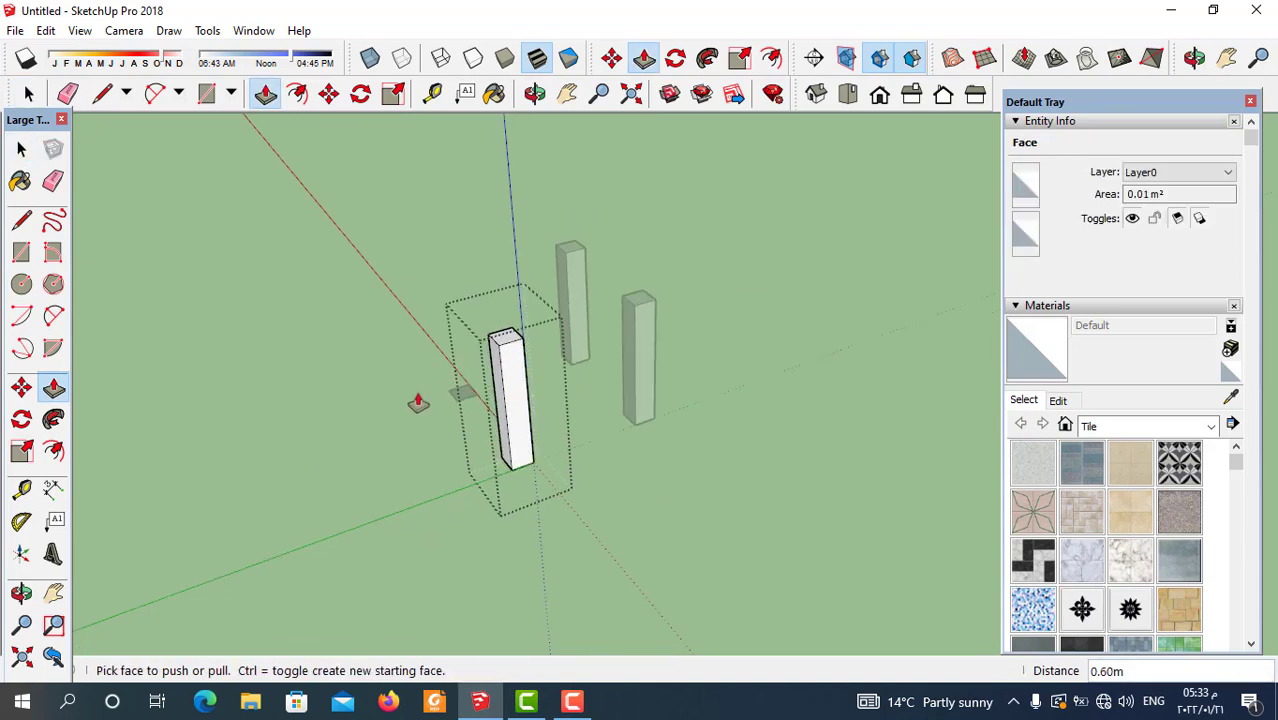
Step: Inside the last flat square group, pull the face up 0.6 m, then leave the group
{"action": "middle_click_drag", "start_coordinate": [454, 397], "coordinate": [844, 397]}
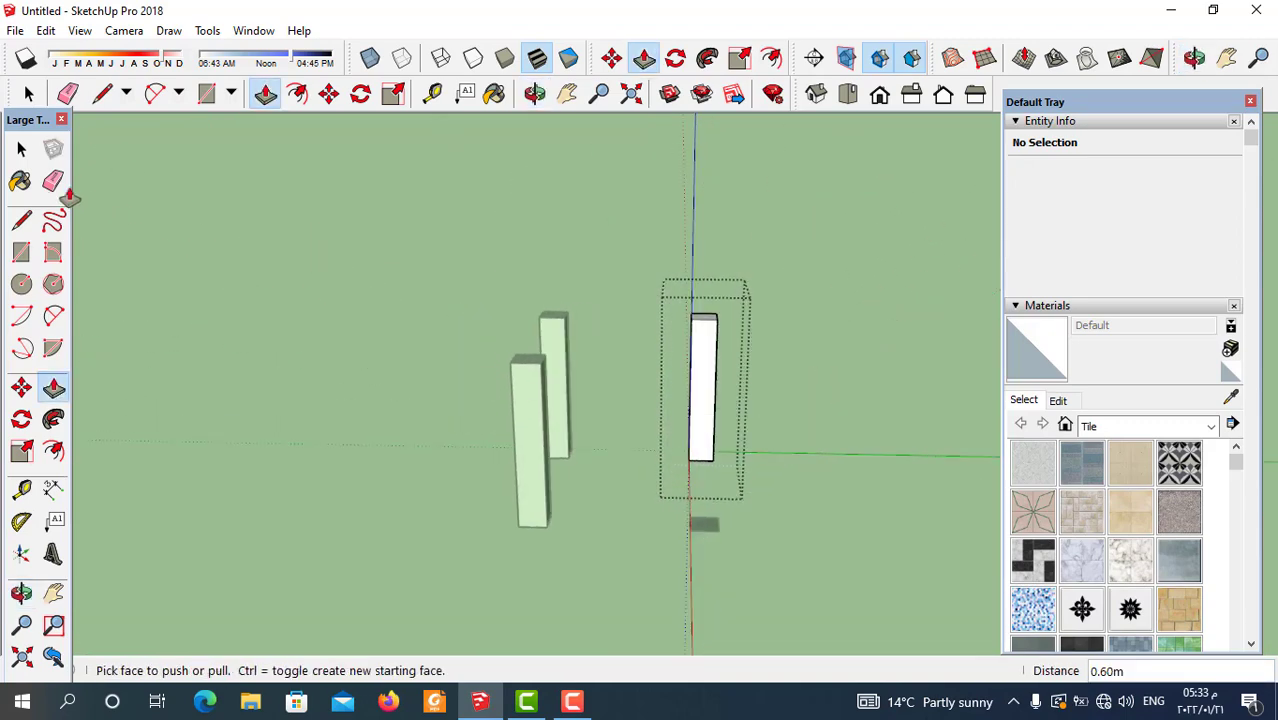
{"action": "left_click", "coordinate": [21, 148]}
{"action": "double_click", "coordinate": [717, 526]}
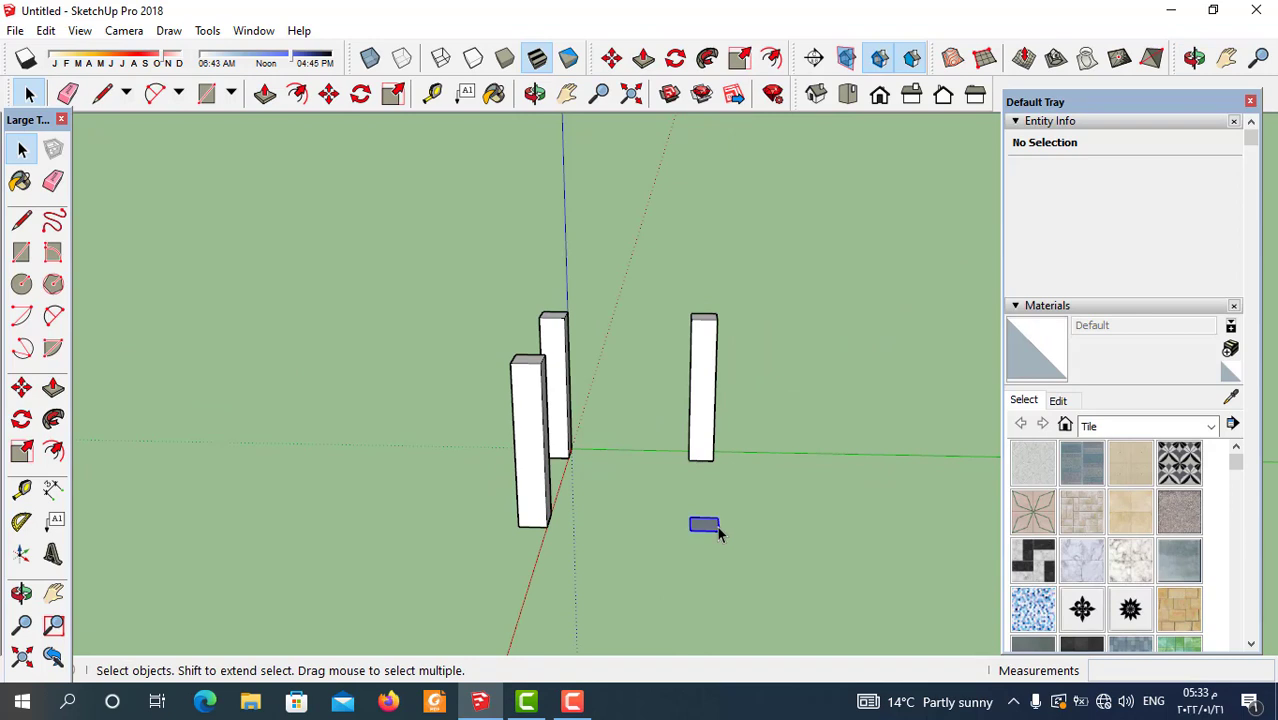
{"action": "left_click", "coordinate": [53, 388]}
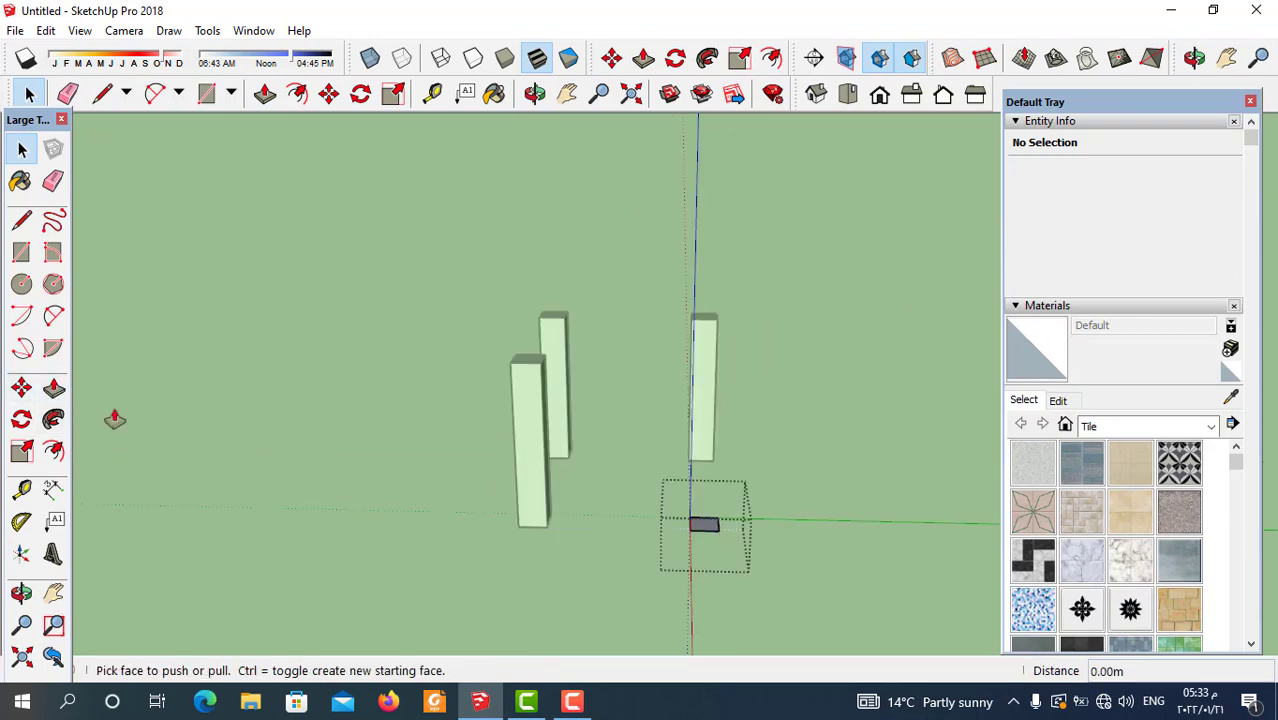
{"action": "left_click", "coordinate": [698, 528]}
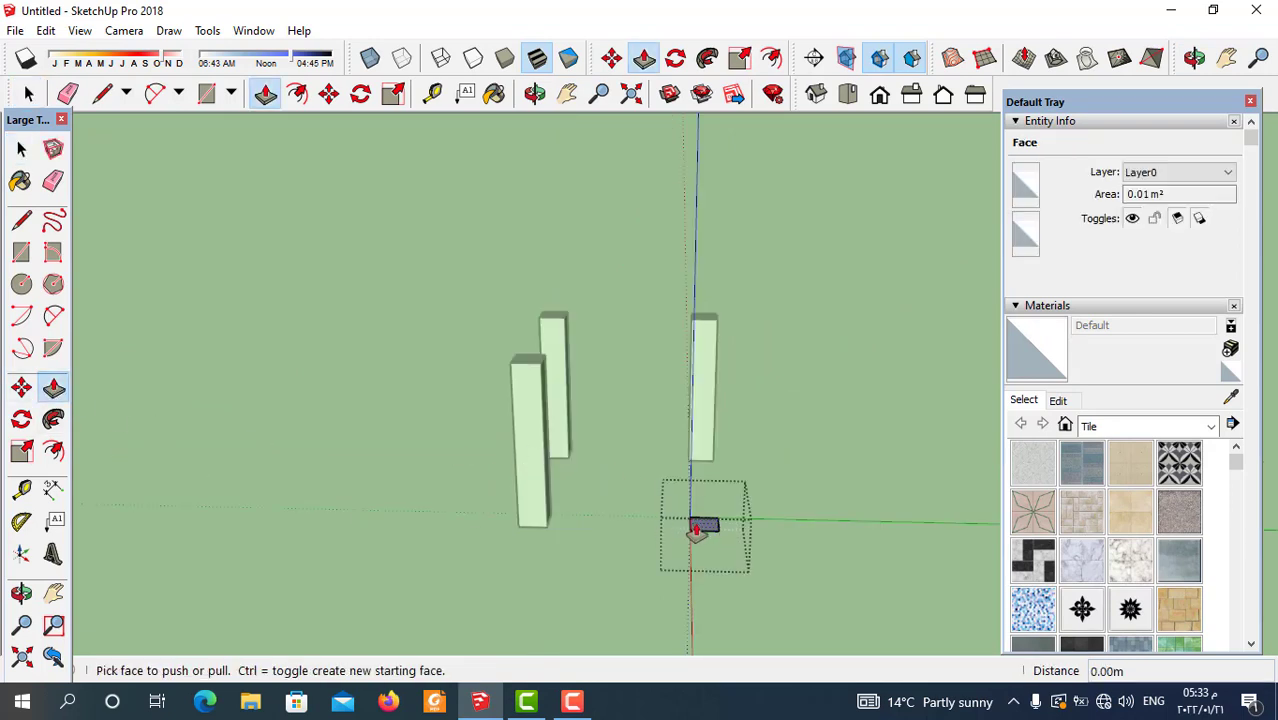
{"action": "double_click", "coordinate": [698, 528]}
{"action": "middle_click_drag", "start_coordinate": [750, 533], "coordinate": [351, 371]}
{"action": "key", "text": "space"}
{"action": "scroll", "coordinate": [690, 455], "scroll_direction": "down", "scroll_amount": 2}
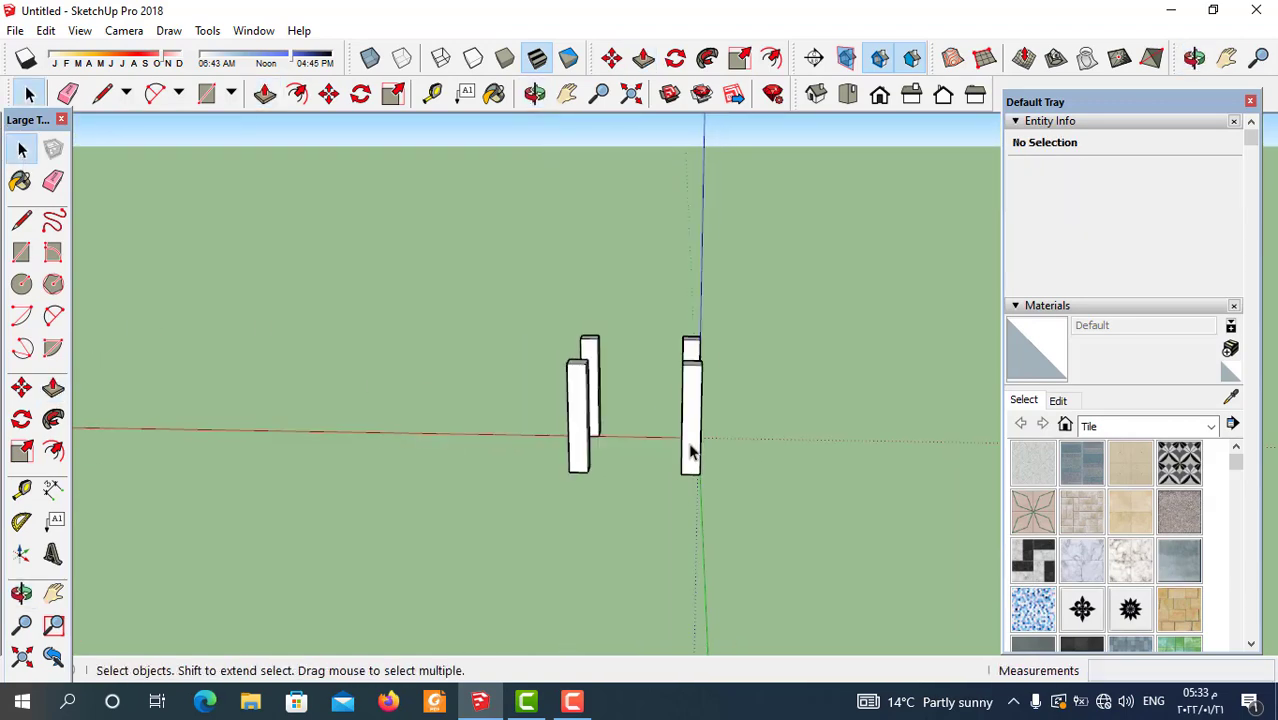
Step: Draw a 0.70 m by 0.70 m rectangle over the leg tops, between diagonally opposite outer leg corners
{"action": "key", "text": "o"}
{"action": "left_click_drag", "start_coordinate": [305, 513], "coordinate": [756, 457]}
{"action": "key", "text": "space"}
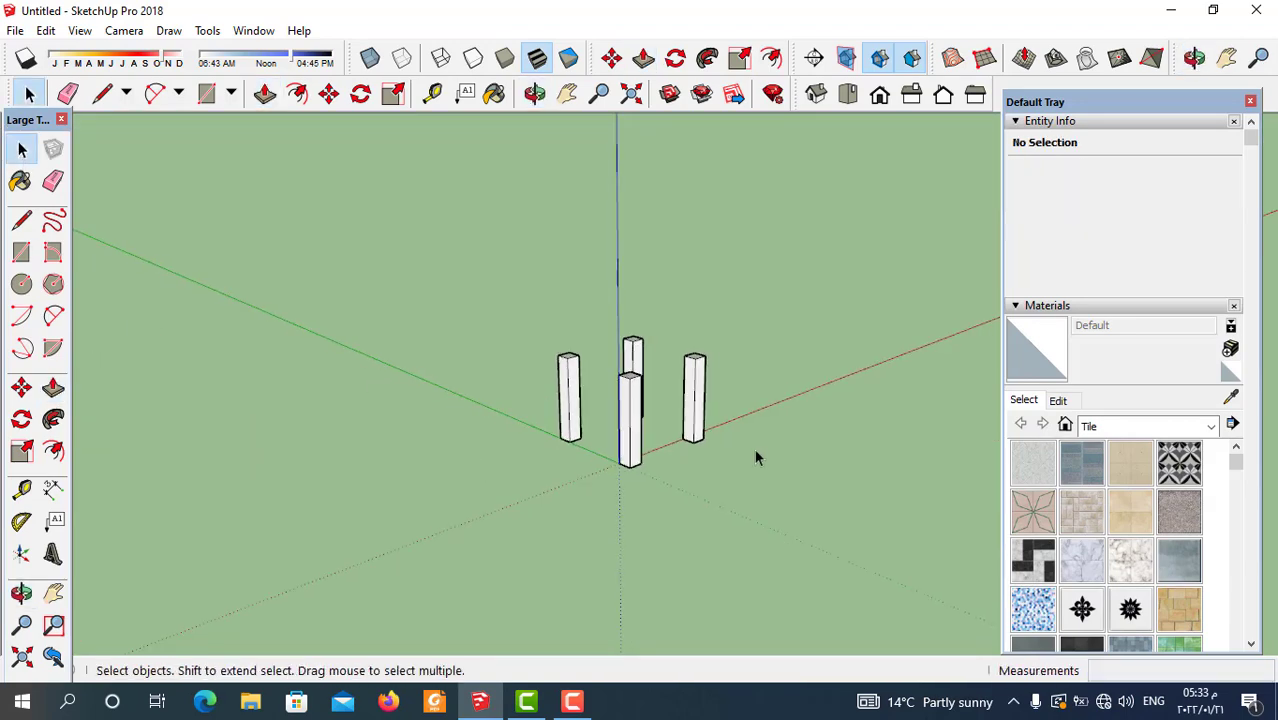
{"action": "middle_click_drag", "start_coordinate": [756, 457], "coordinate": [730, 495]}
{"action": "middle_click_drag", "start_coordinate": [807, 451], "coordinate": [485, 380]}
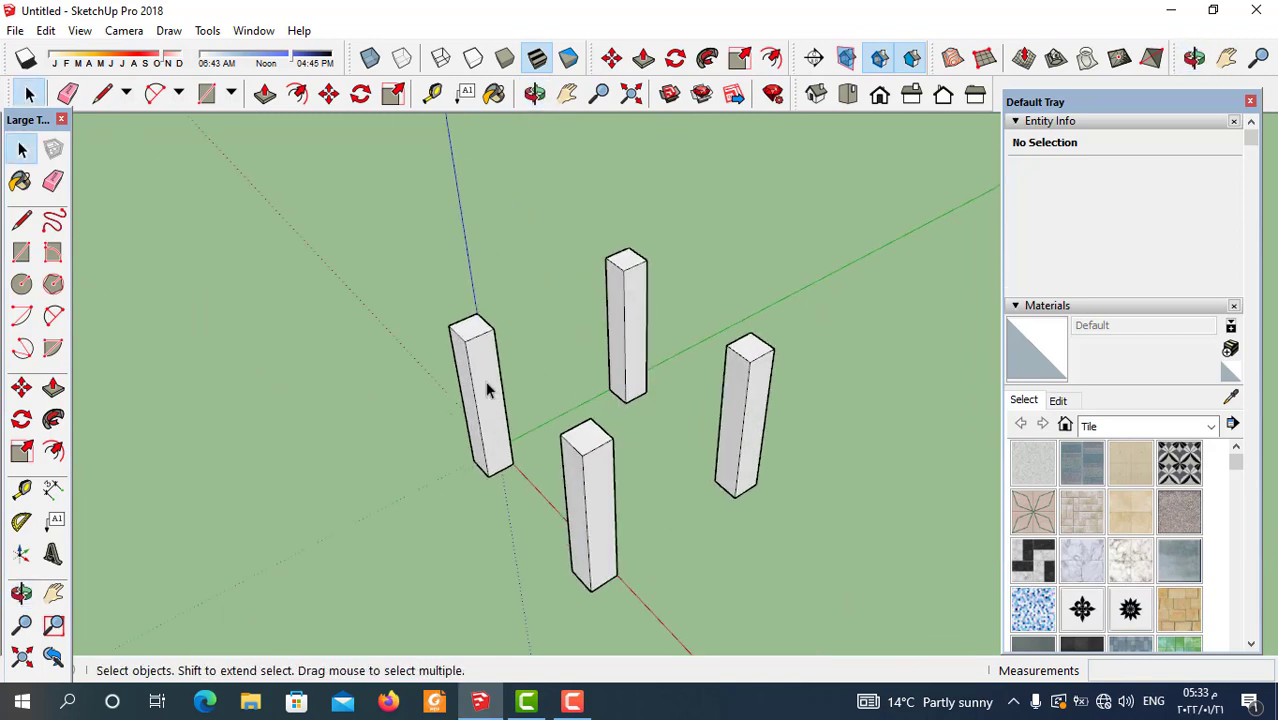
{"action": "left_click", "coordinate": [22, 253]}
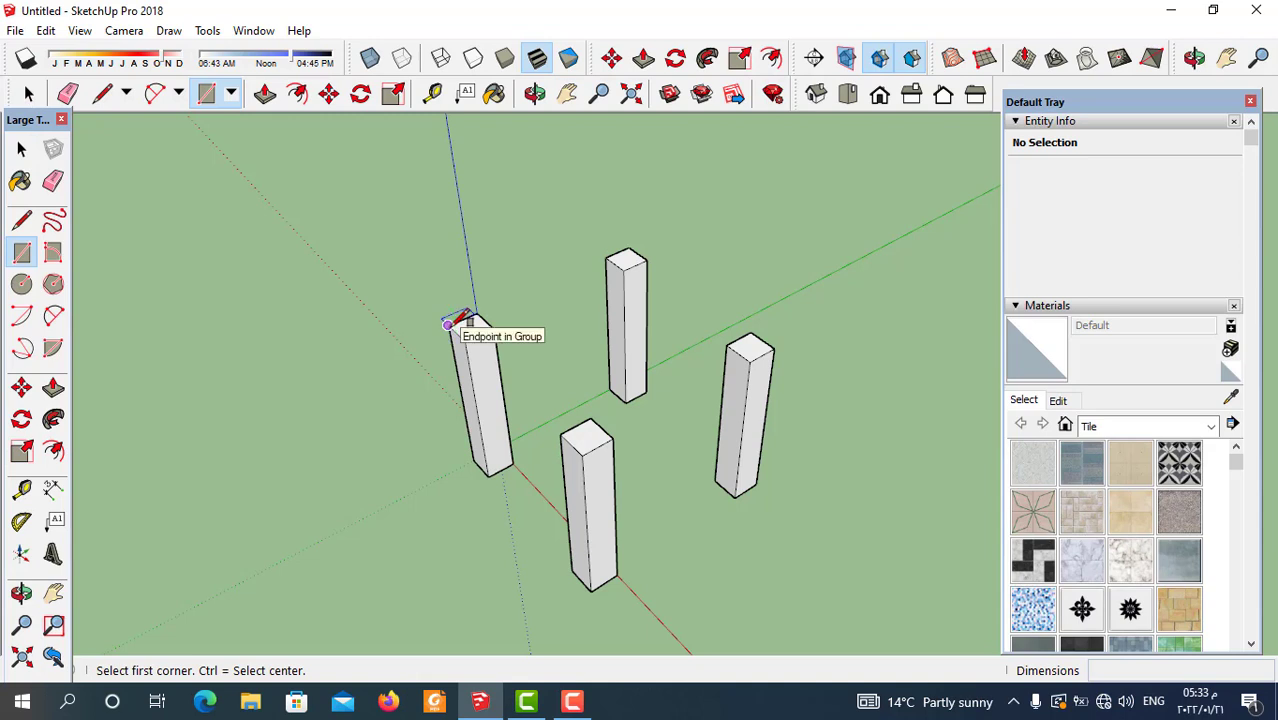
{"action": "left_click", "coordinate": [447, 324]}
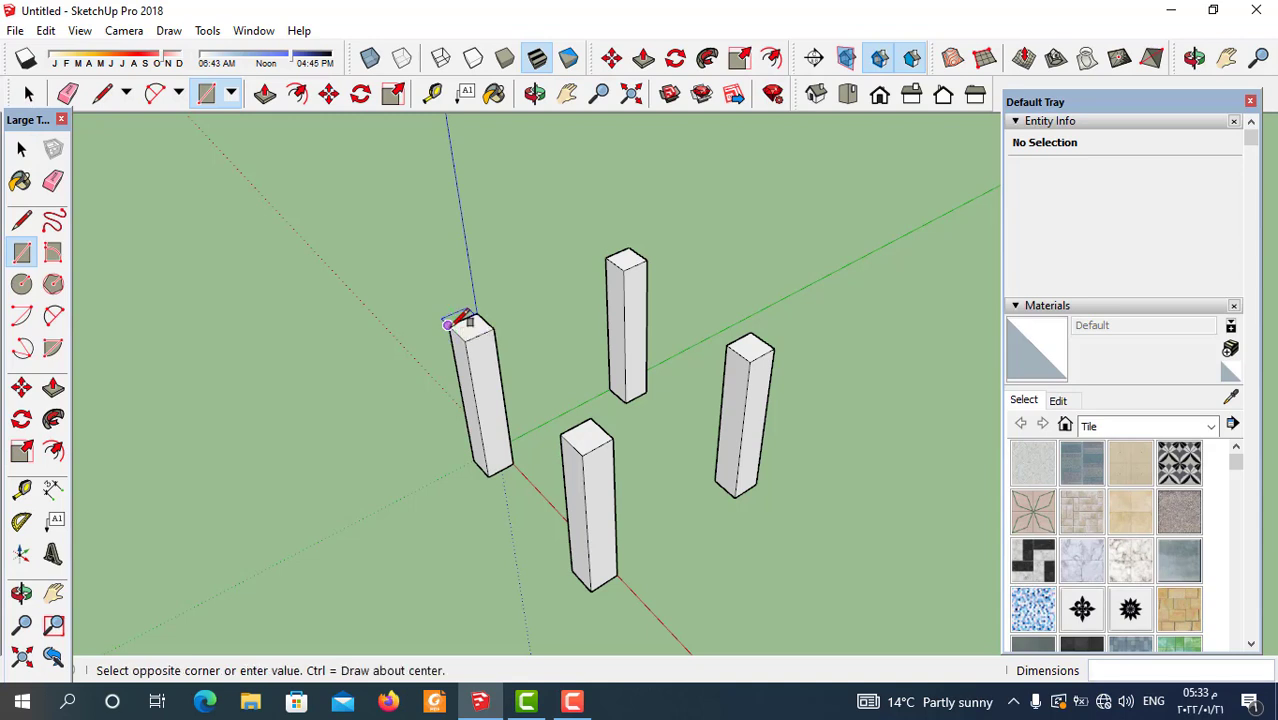
{"action": "left_click", "coordinate": [775, 348]}
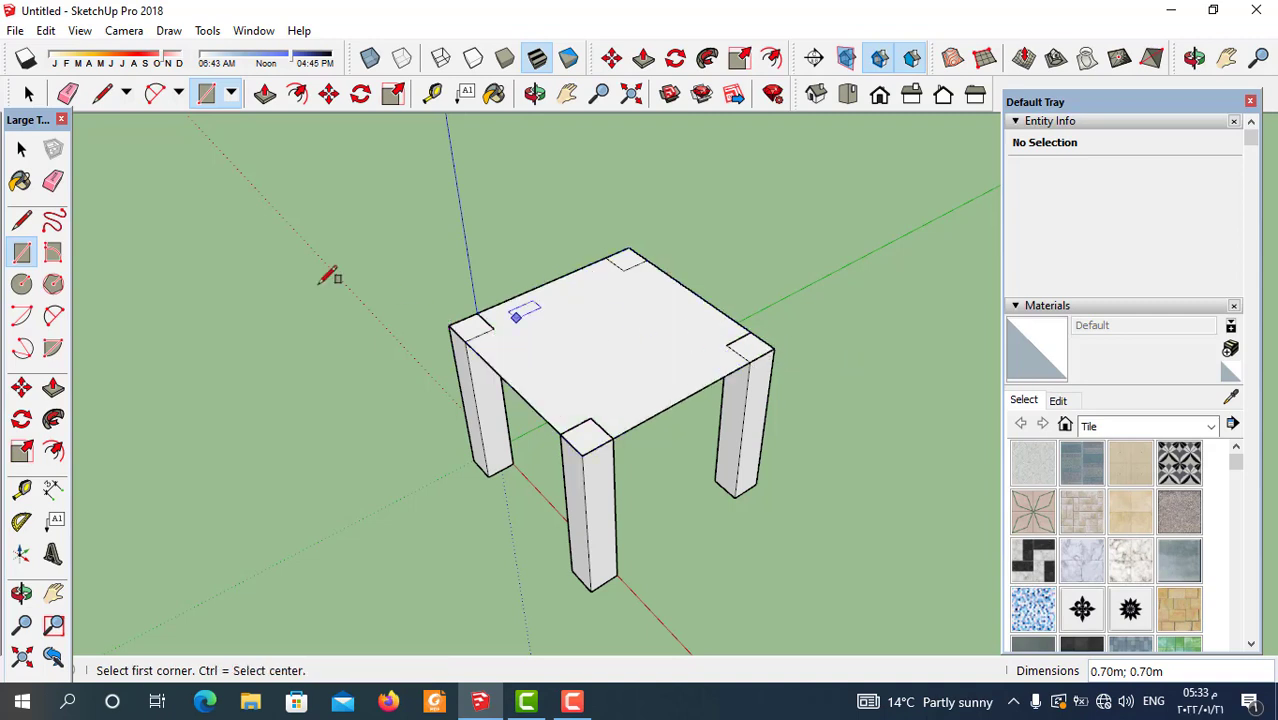
Step: Group the square seat face on top of the legs together with its edges
{"action": "left_click", "coordinate": [23, 150]}
{"action": "middle_click_drag", "start_coordinate": [630, 395], "coordinate": [664, 366]}
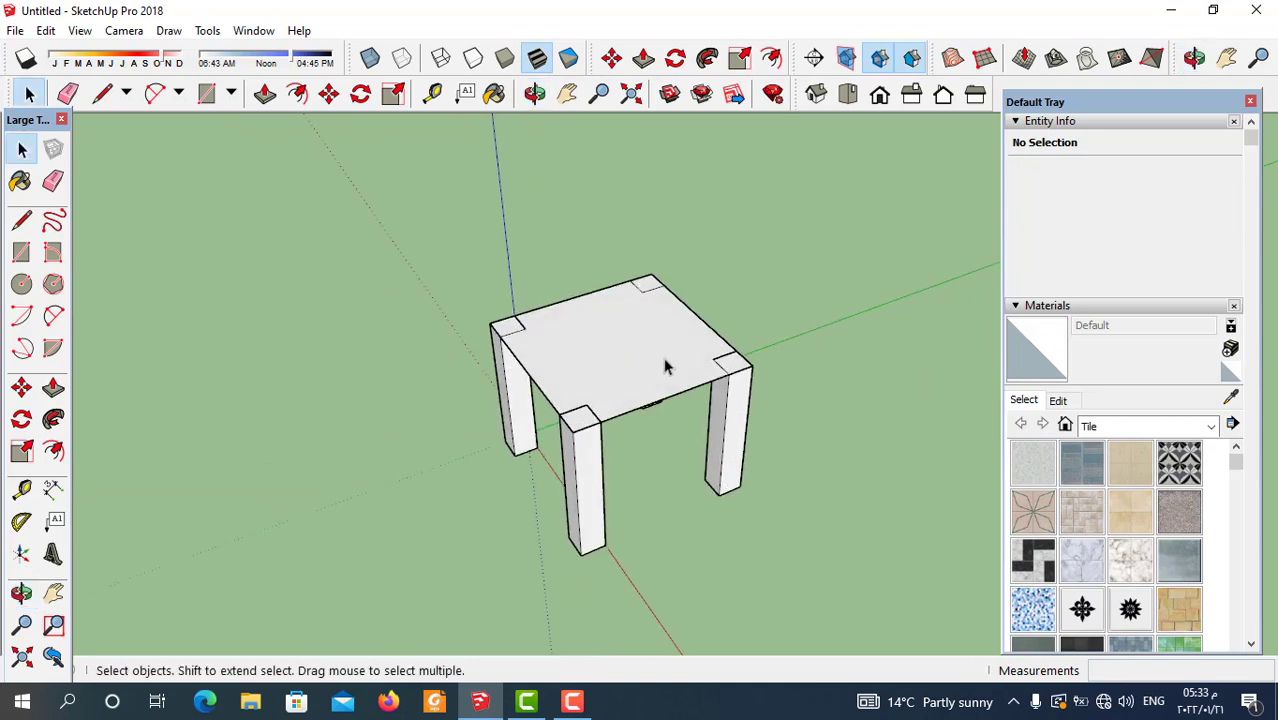
{"action": "double_click", "coordinate": [662, 365]}
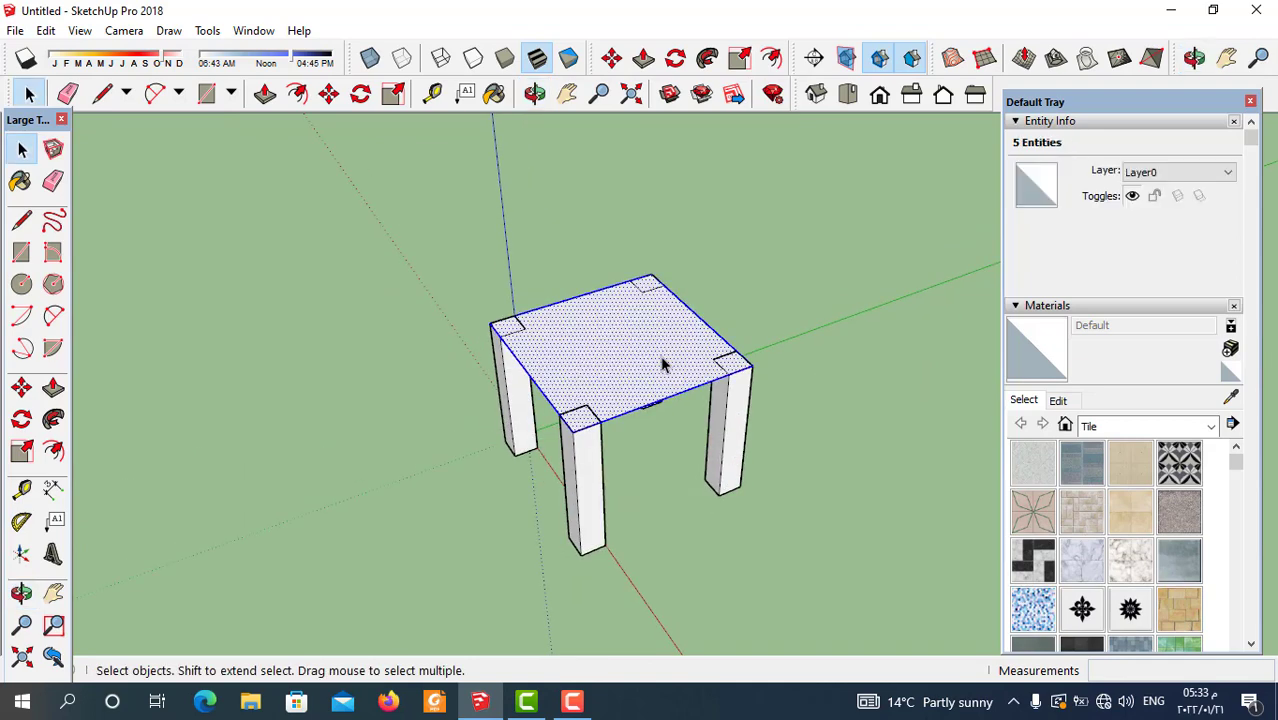
{"action": "right_click", "coordinate": [662, 365]}
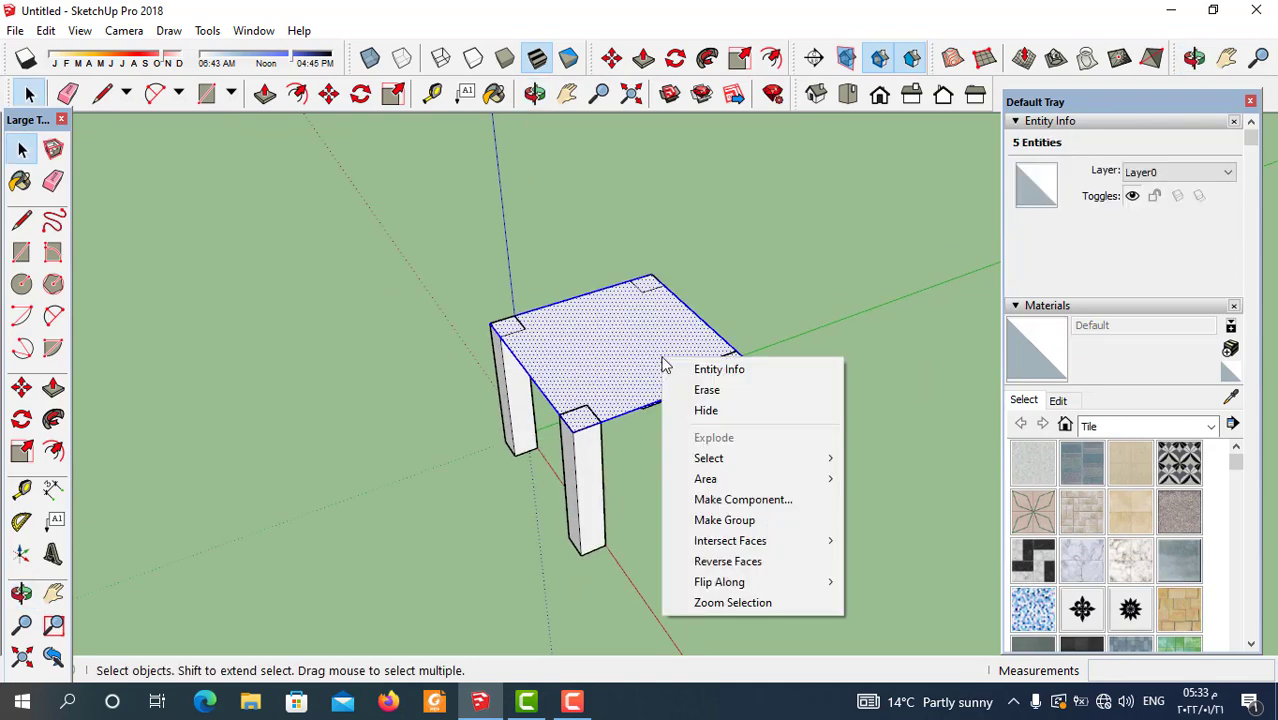
{"action": "left_click", "coordinate": [740, 526]}
Step: Inside the seat group, pull the face up 0.05 m, then leave the group
{"action": "double_click", "coordinate": [642, 385]}
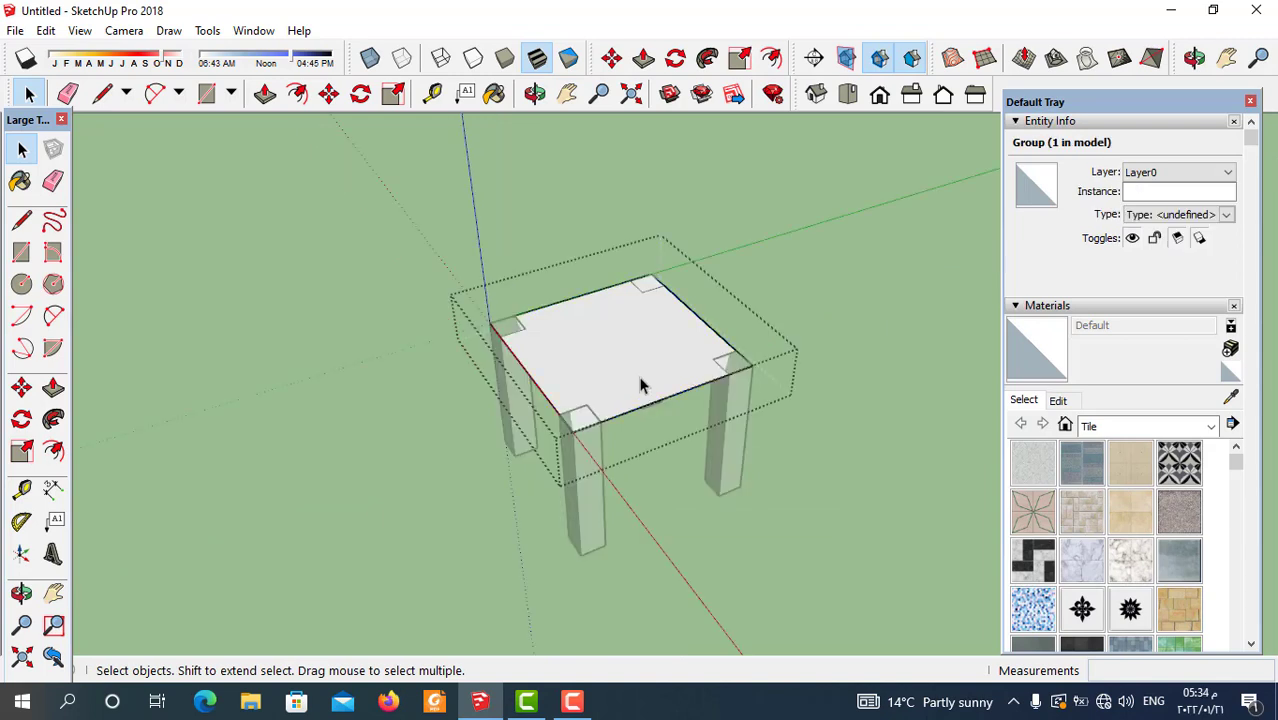
{"action": "left_click", "coordinate": [53, 388]}
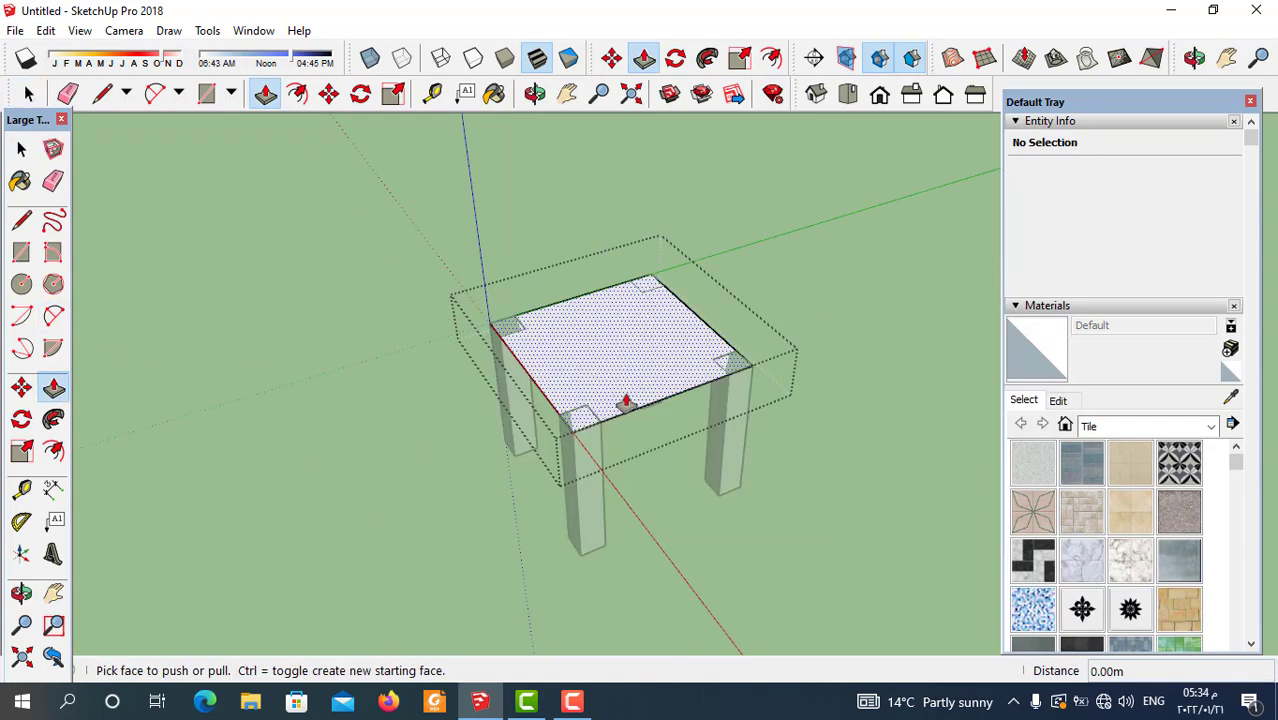
{"action": "left_click", "coordinate": [590, 406]}
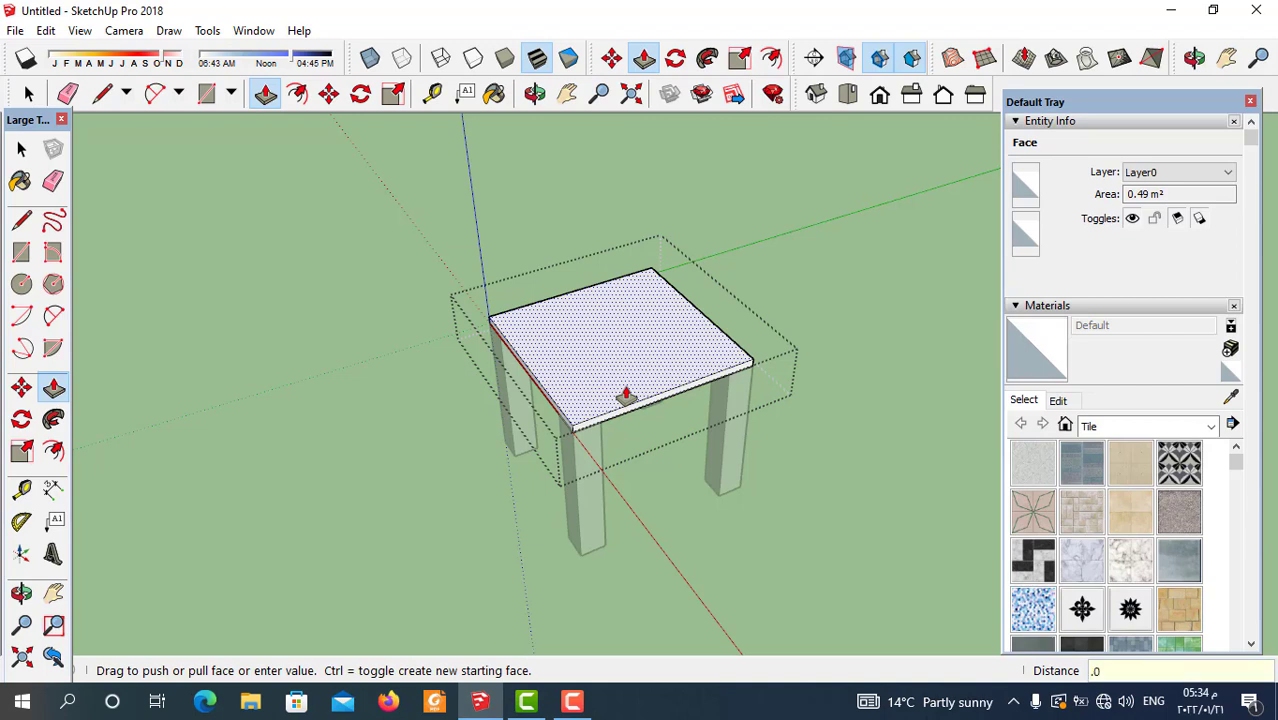
{"action": "type", "text": ".05"}
{"action": "key", "text": "Return"}
{"action": "key", "text": "o"}
{"action": "left_click_drag", "start_coordinate": [659, 417], "coordinate": [896, 419]}
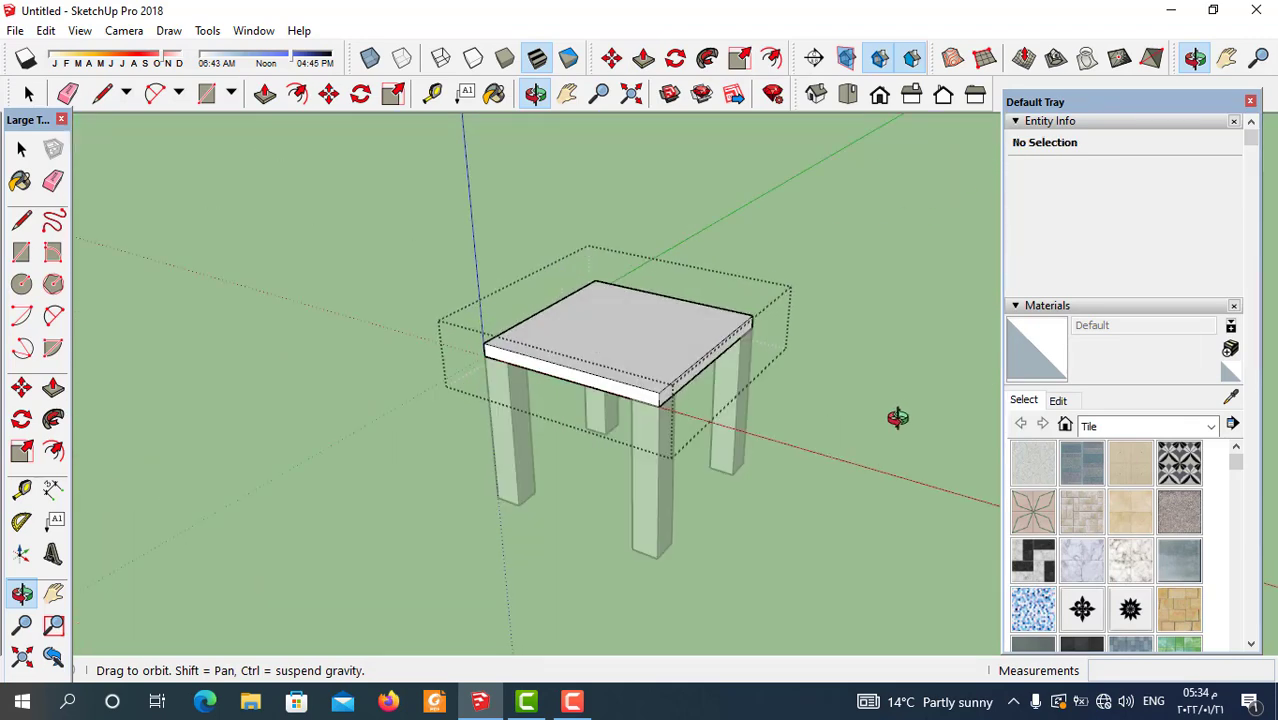
{"action": "key", "text": "p"}
{"action": "key", "text": "space"}
{"action": "left_click", "coordinate": [374, 480]}
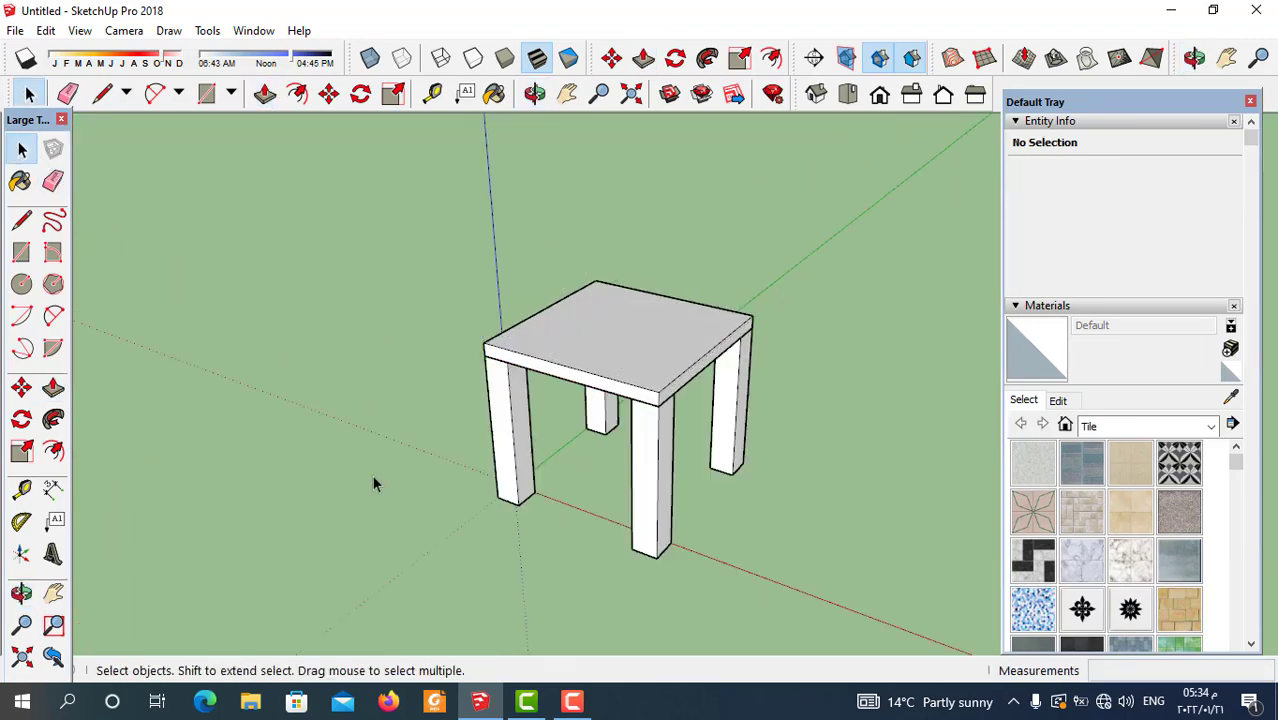
{"action": "middle_click_drag", "start_coordinate": [374, 480], "coordinate": [687, 523]}
{"action": "scroll", "coordinate": [630, 417], "scroll_direction": "up", "scroll_amount": 2}
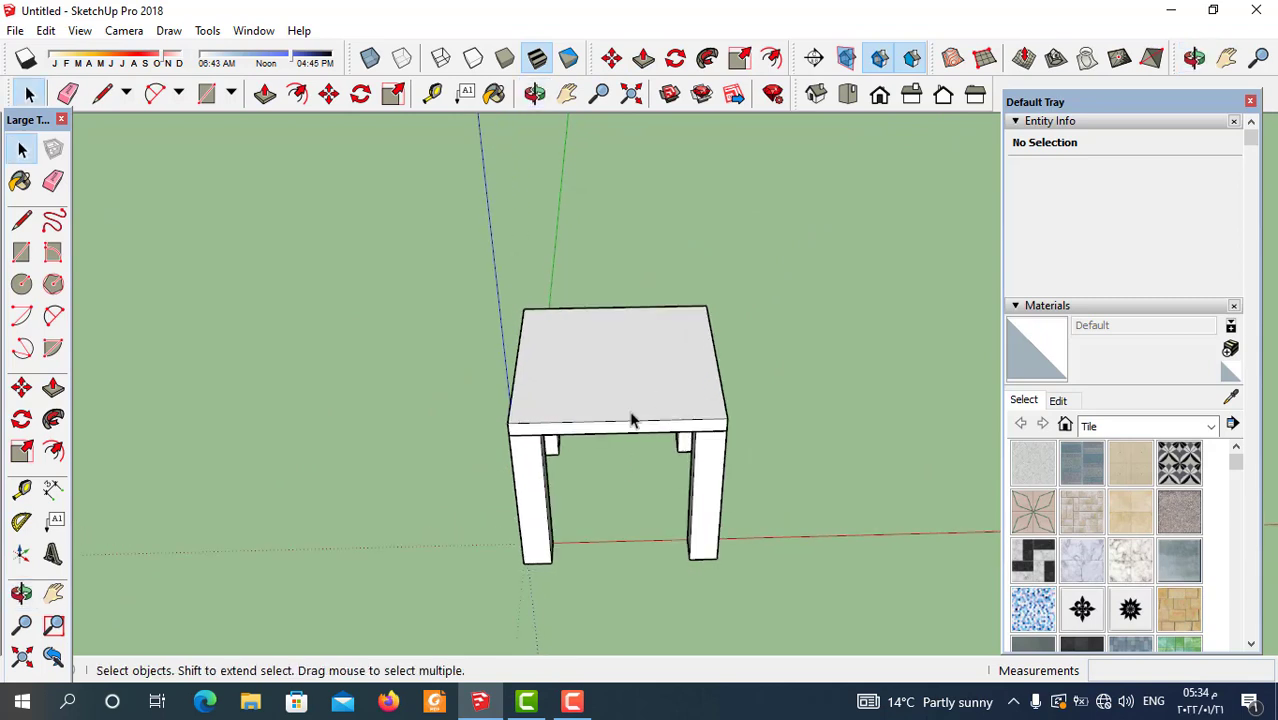
{"action": "middle_click_drag", "start_coordinate": [630, 417], "coordinate": [567, 338]}
{"action": "left_click_drag", "start_coordinate": [589, 418], "coordinate": [590, 365]}
{"action": "key", "text": "space"}
{"action": "double_click", "coordinate": [589, 397]}
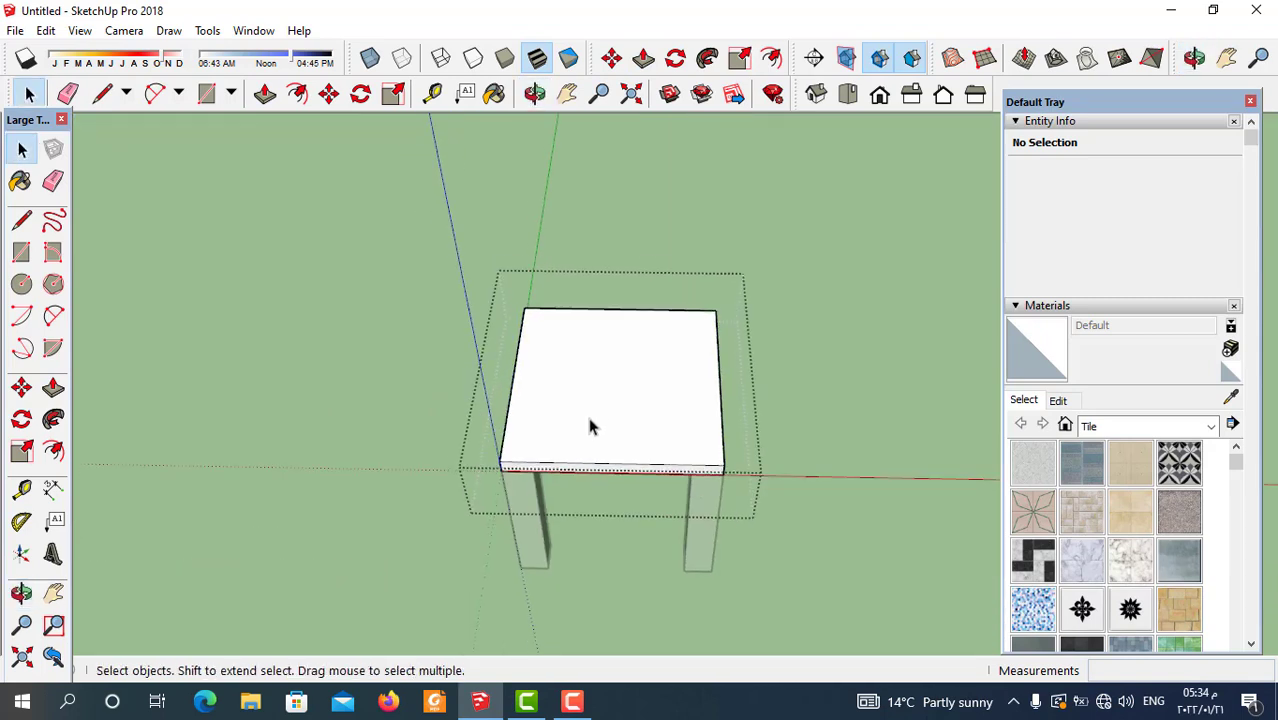
{"action": "left_click", "coordinate": [322, 556]}
Step: Draw a narrow rectangle 0.70 m long on the seat's top, along the full edge above the green axis
{"action": "key", "text": "o"}
{"action": "left_click_drag", "start_coordinate": [550, 530], "coordinate": [565, 502]}
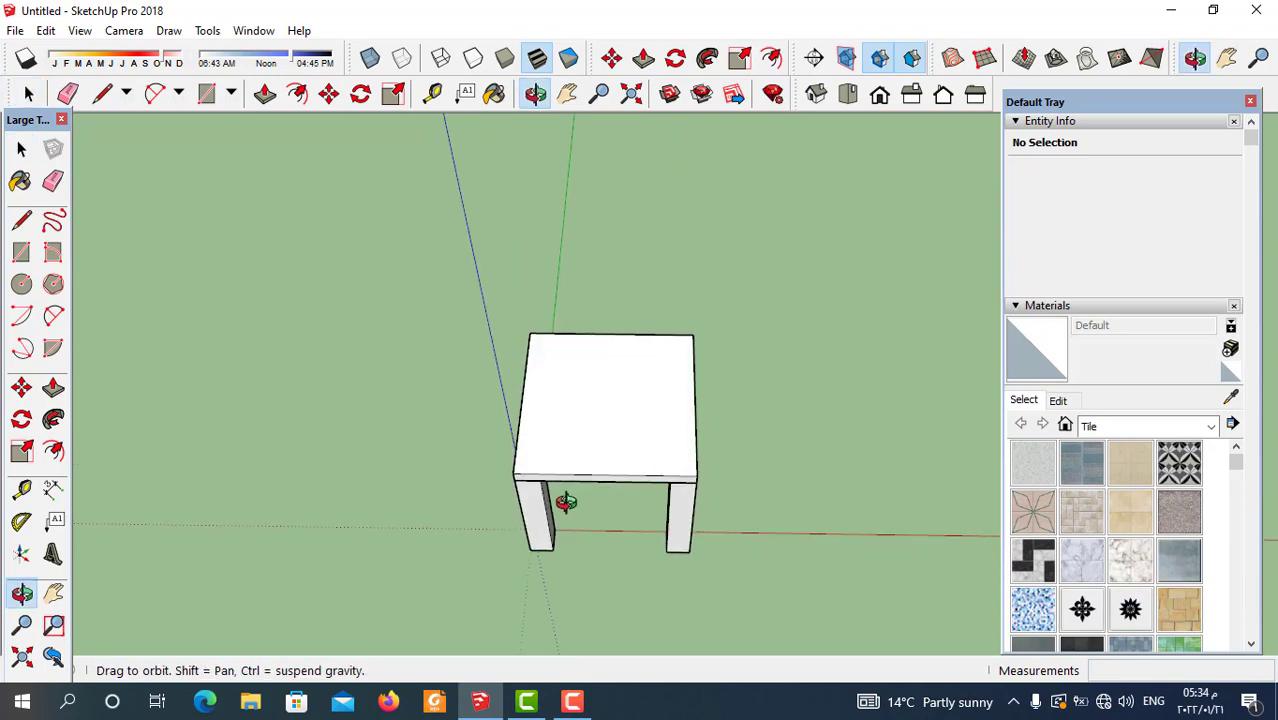
{"action": "key", "text": "space"}
{"action": "left_click", "coordinate": [22, 256]}
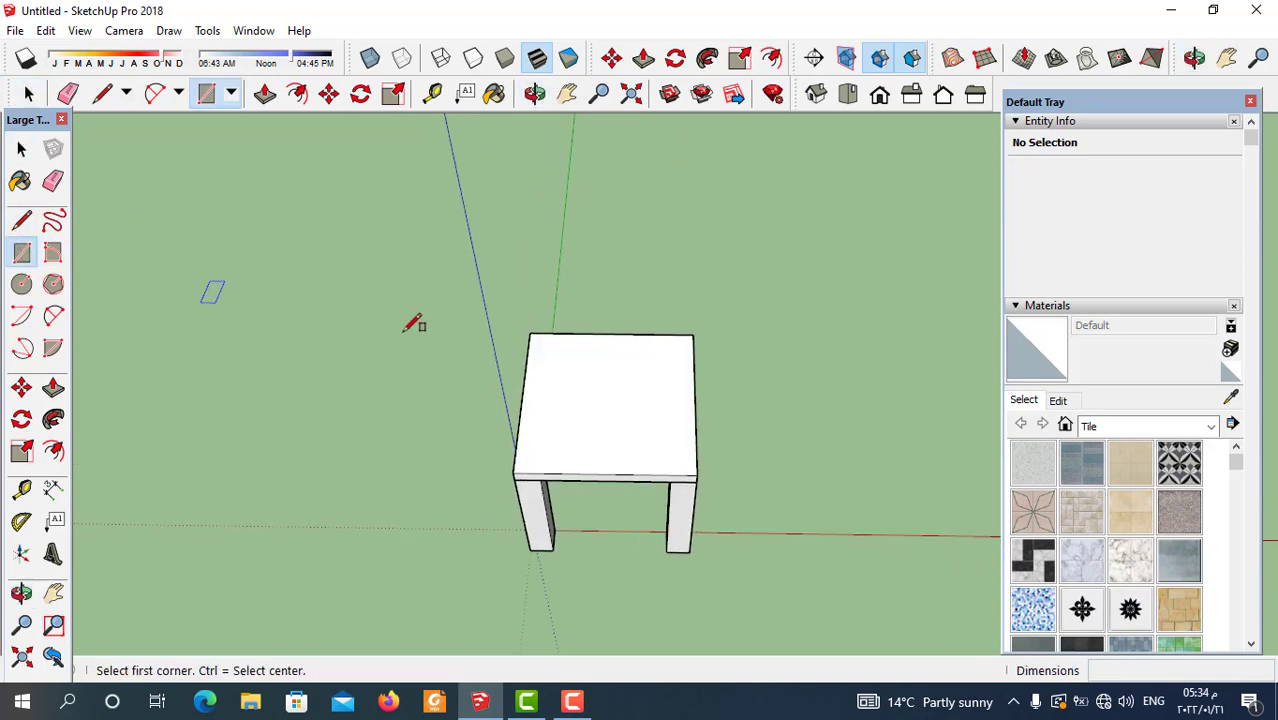
{"action": "scroll", "coordinate": [542, 340], "scroll_direction": "up", "scroll_amount": 3}
{"action": "left_click", "coordinate": [527, 329]}
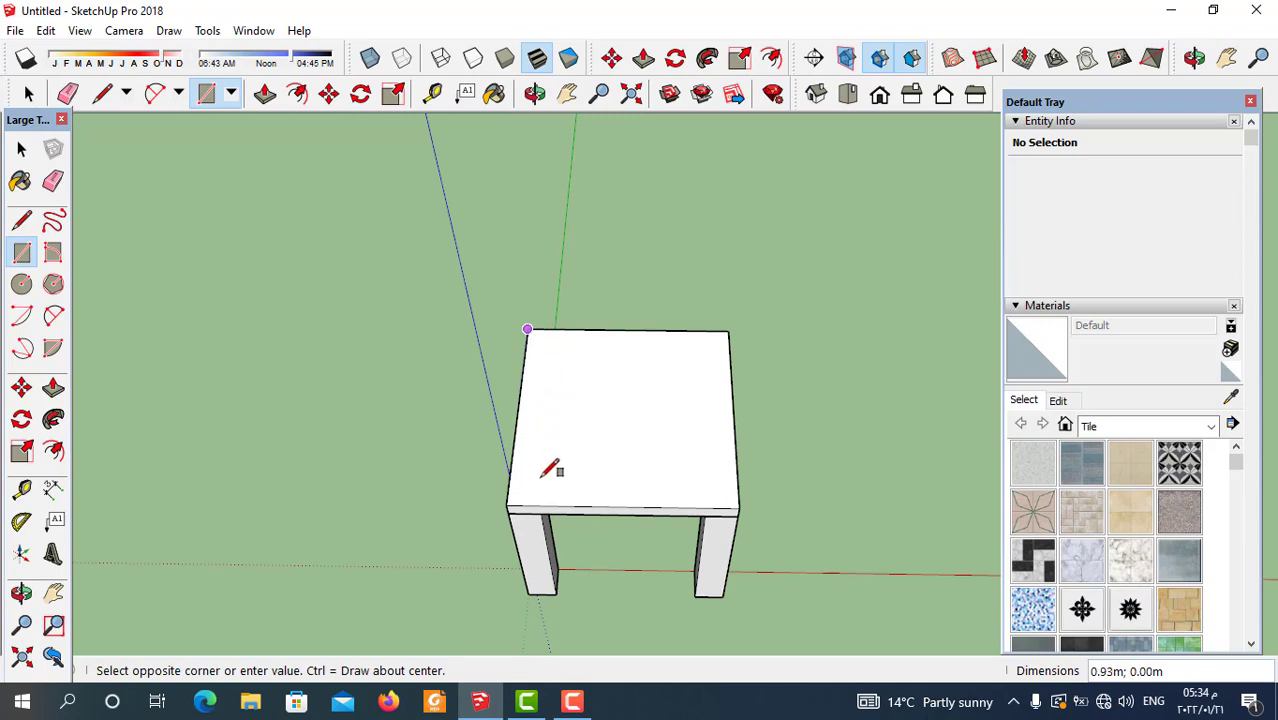
{"action": "scroll", "coordinate": [533, 496], "scroll_direction": "up", "scroll_amount": 1}
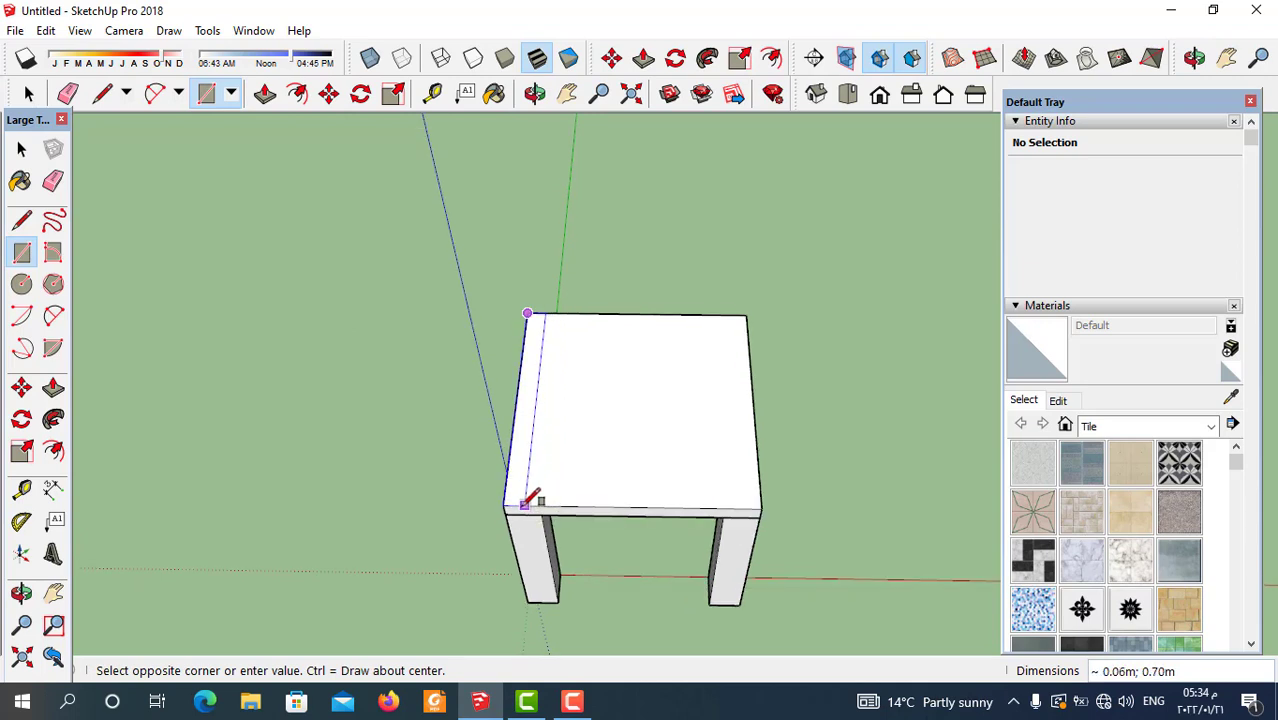
{"action": "left_click", "coordinate": [520, 505]}
Step: Group the narrow strip face along the seat's edge together with its edges
{"action": "mouse_move", "coordinate": [550, 520]}
{"action": "middle_mouse_down"}
{"action": "mouse_move", "coordinate": [439, 365]}
{"action": "mouse_move", "coordinate": [322, 391]}
{"action": "mouse_move", "coordinate": [556, 507]}
{"action": "mouse_move", "coordinate": [610, 515]}
{"action": "middle_mouse_up"}
{"action": "left_click", "coordinate": [20, 150]}
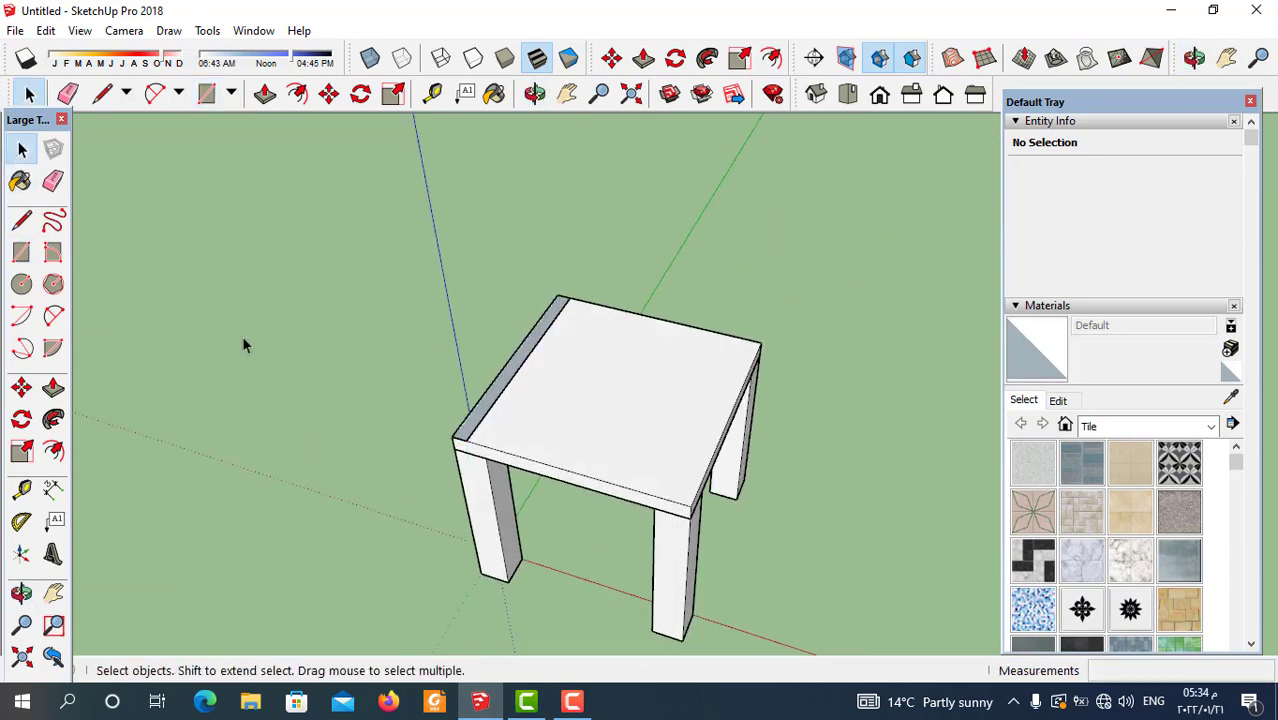
{"action": "right_click", "coordinate": [514, 358]}
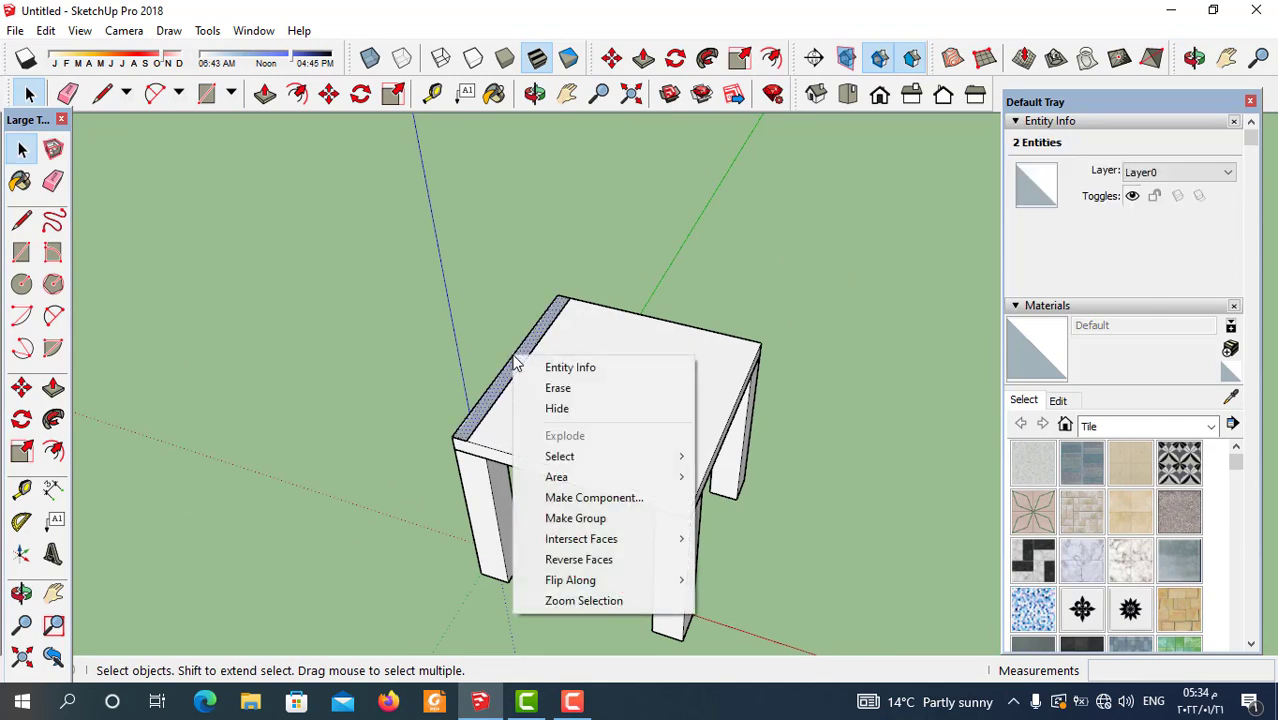
{"action": "left_click", "coordinate": [570, 517]}
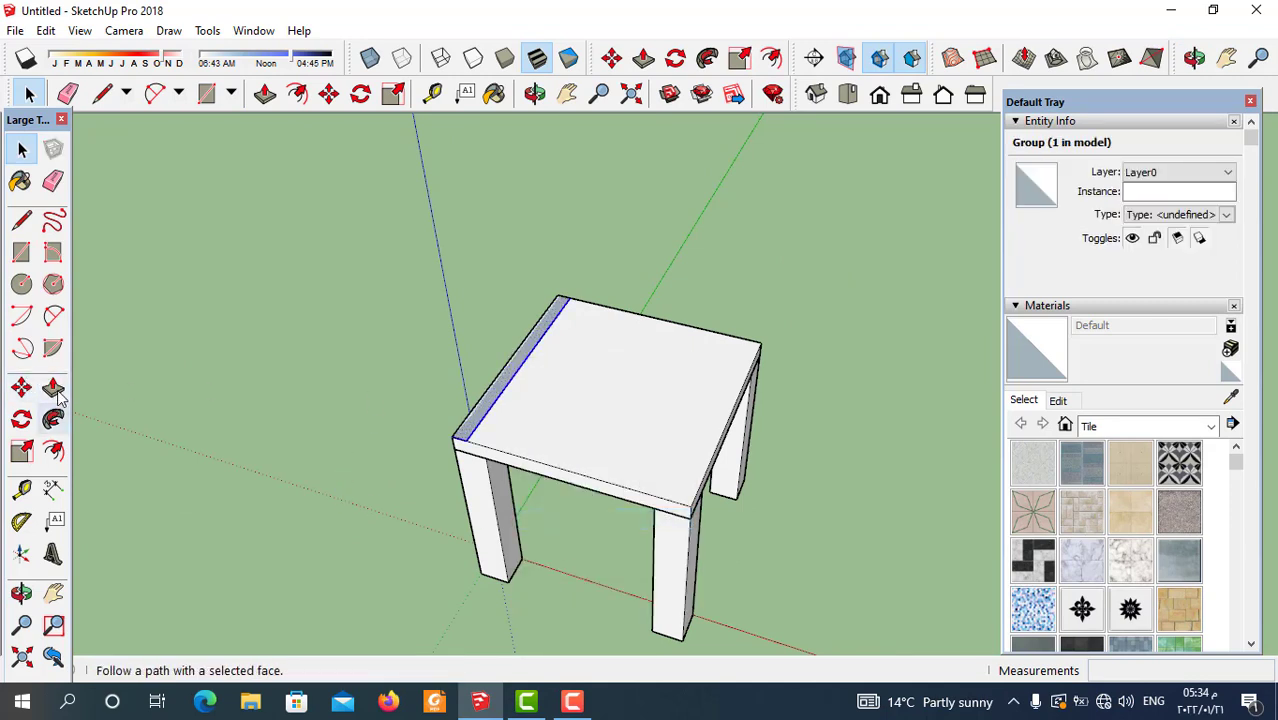
Step: Inside the strip group, pull the face up about 0.72 m to form the chair's backrest
{"action": "double_click", "coordinate": [510, 375]}
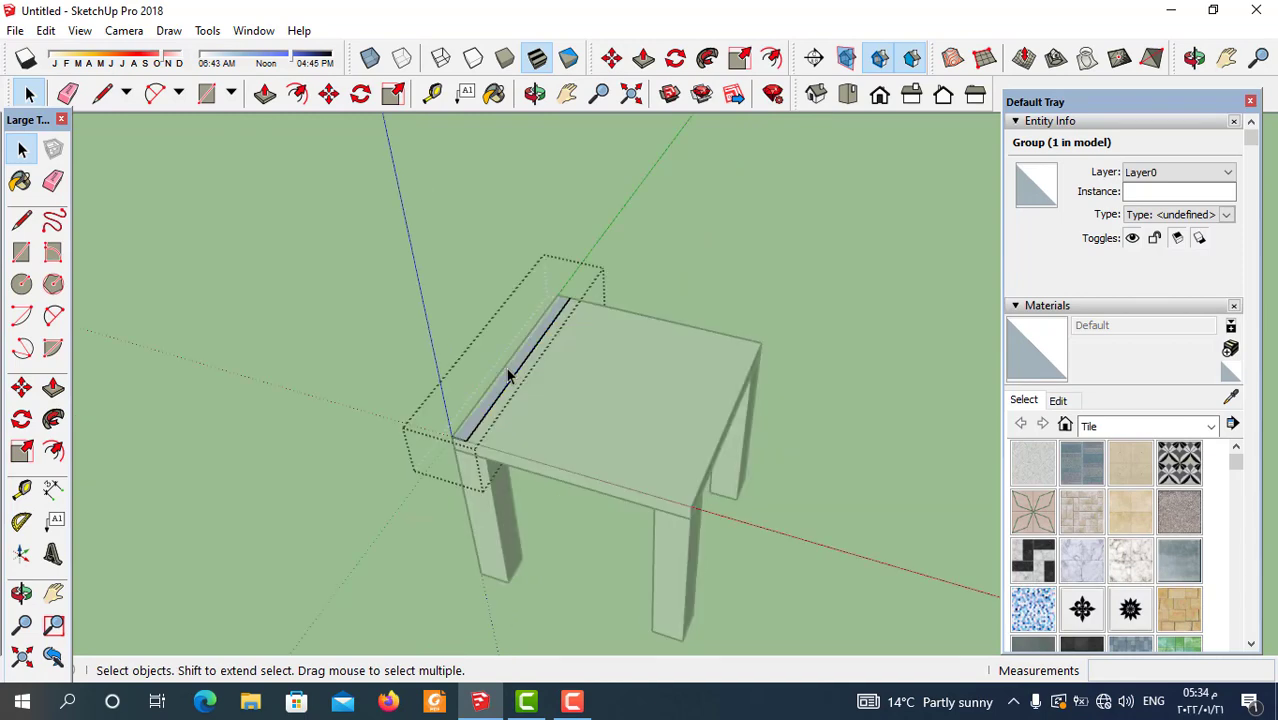
{"action": "left_click", "coordinate": [53, 388]}
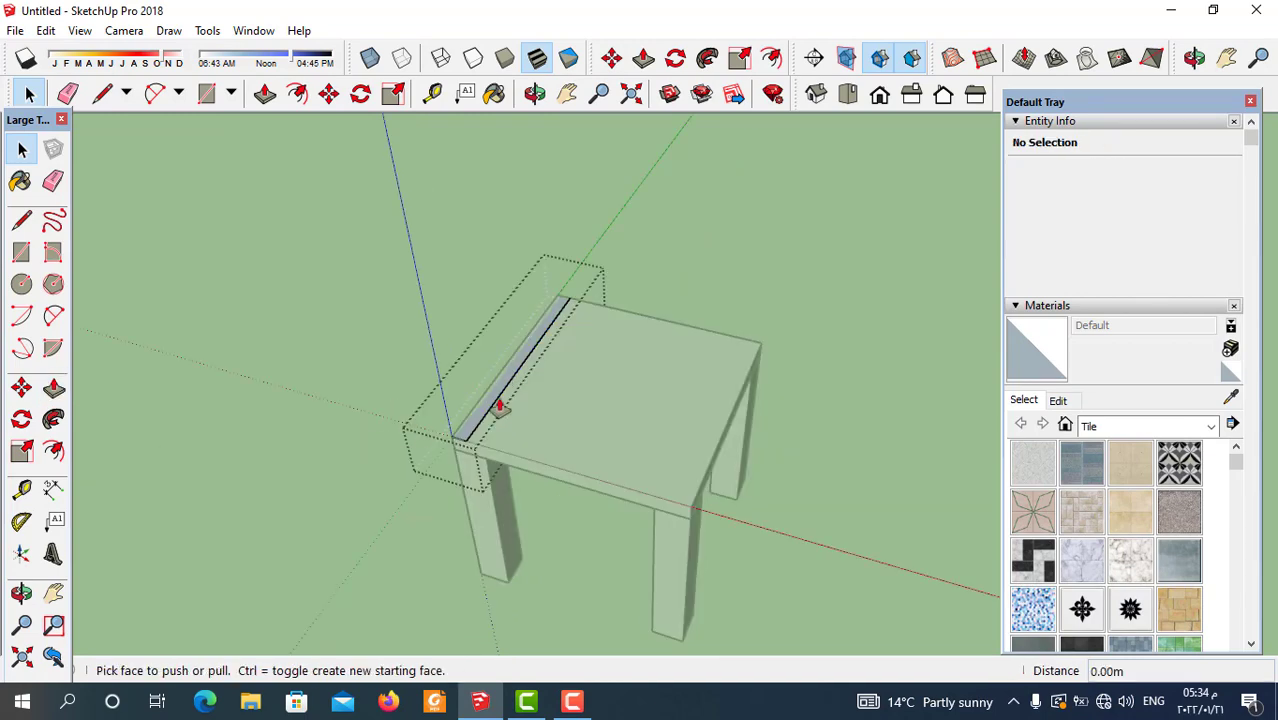
{"action": "left_click", "coordinate": [491, 400]}
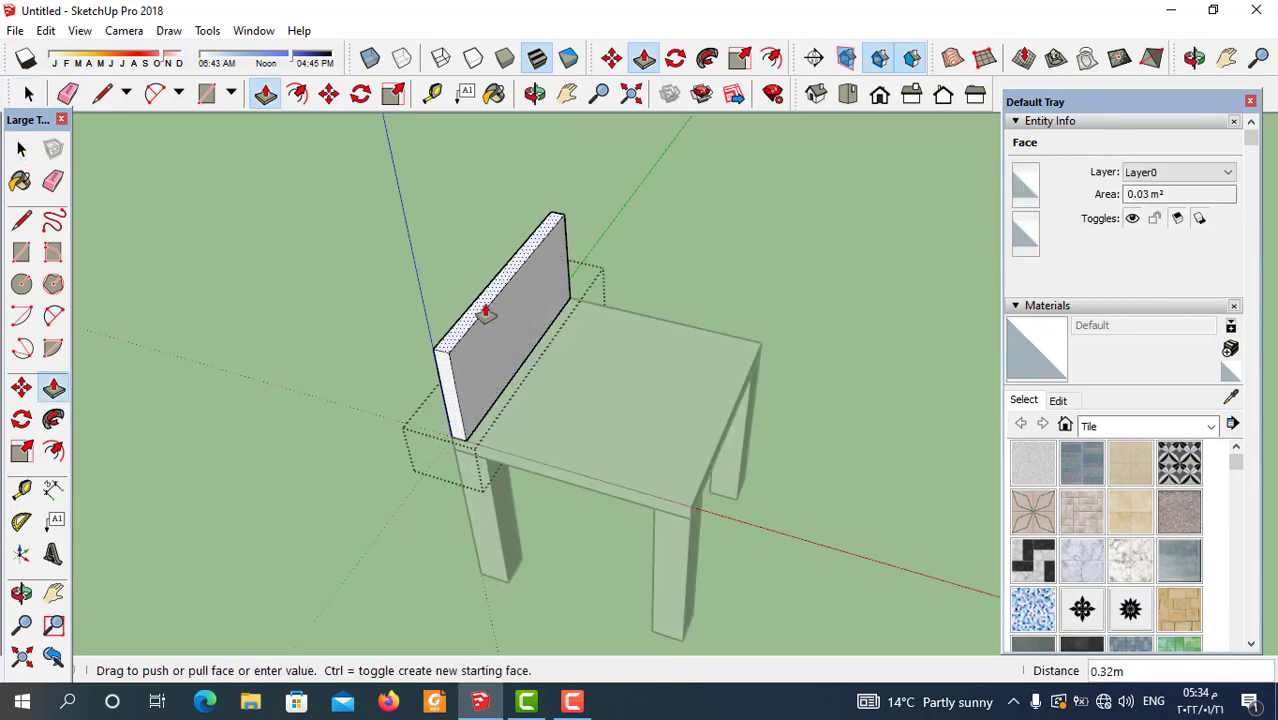
{"action": "middle_click_drag", "start_coordinate": [485, 305], "coordinate": [455, 202]}
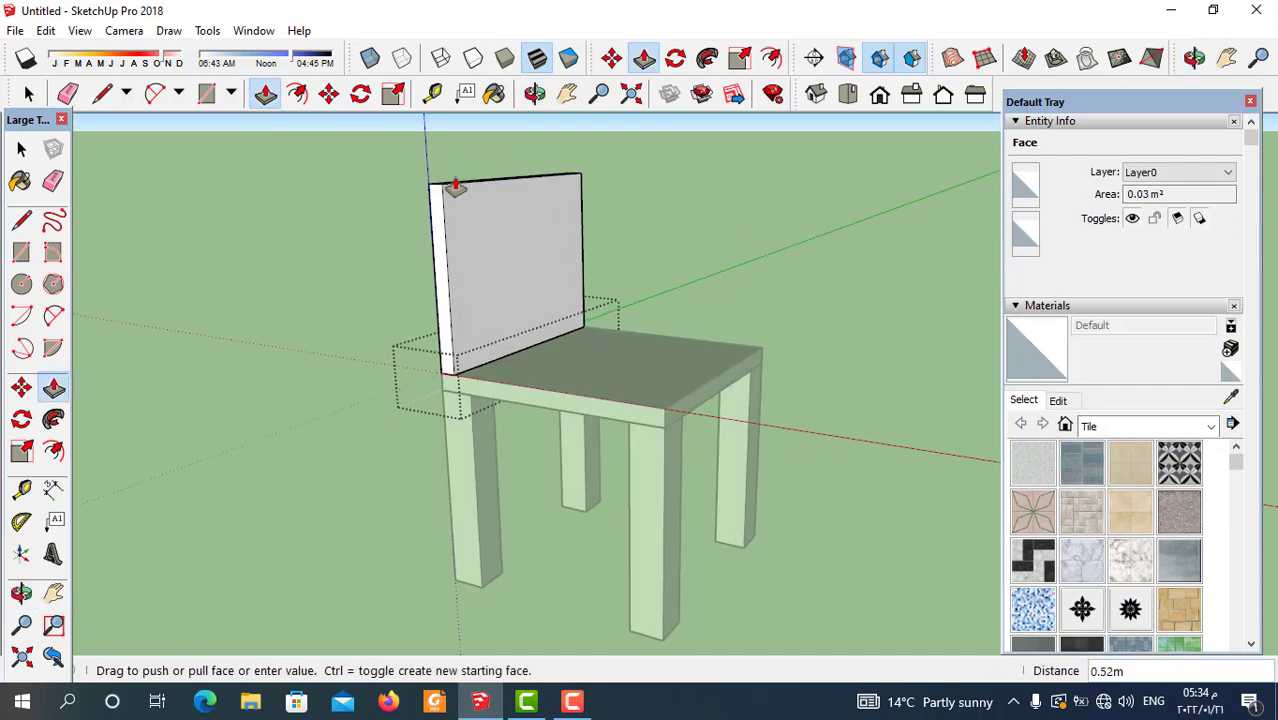
{"action": "scroll", "coordinate": [490, 294], "scroll_direction": "up", "scroll_amount": 2}
{"action": "scroll", "coordinate": [481, 235], "scroll_direction": "down", "scroll_amount": 3}
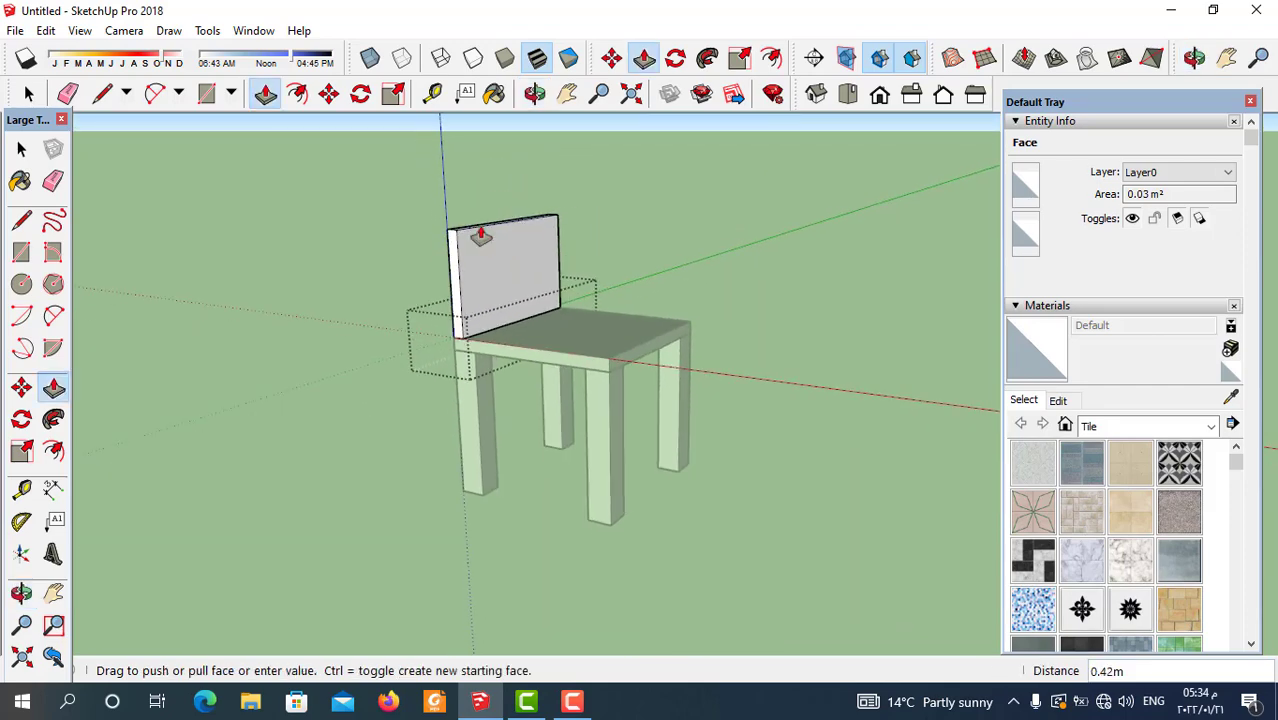
{"action": "left_click", "coordinate": [479, 172]}
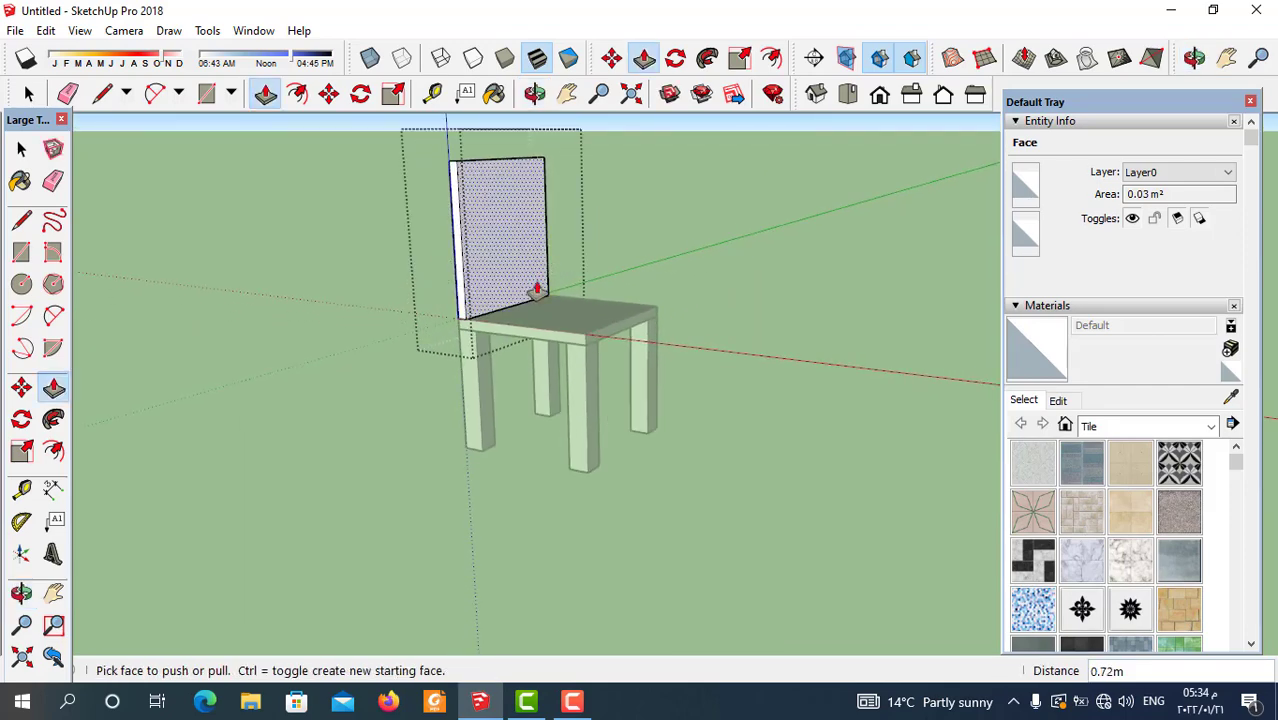
Step: Leave the backrest group
{"action": "middle_click_drag", "start_coordinate": [536, 291], "coordinate": [730, 390]}
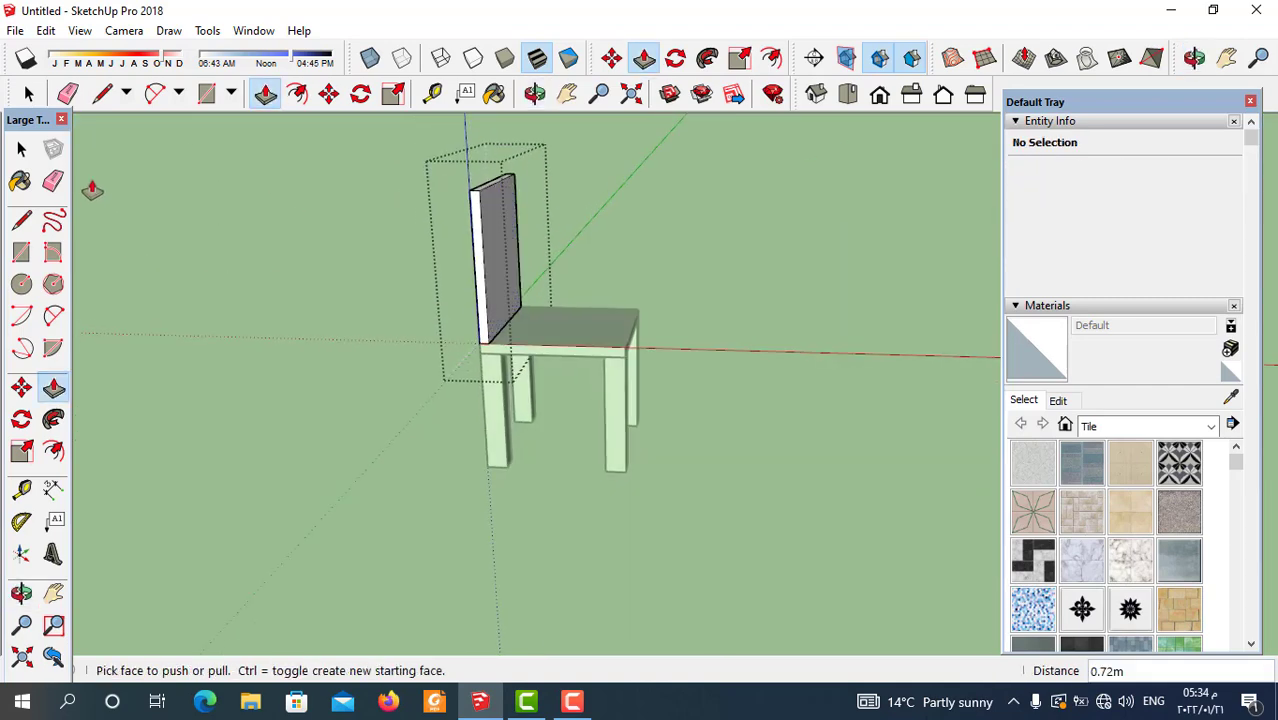
{"action": "left_click", "coordinate": [22, 148]}
{"action": "middle_click_drag", "start_coordinate": [626, 465], "coordinate": [730, 502]}
{"action": "scroll", "coordinate": [645, 443], "scroll_direction": "down", "scroll_amount": 3}
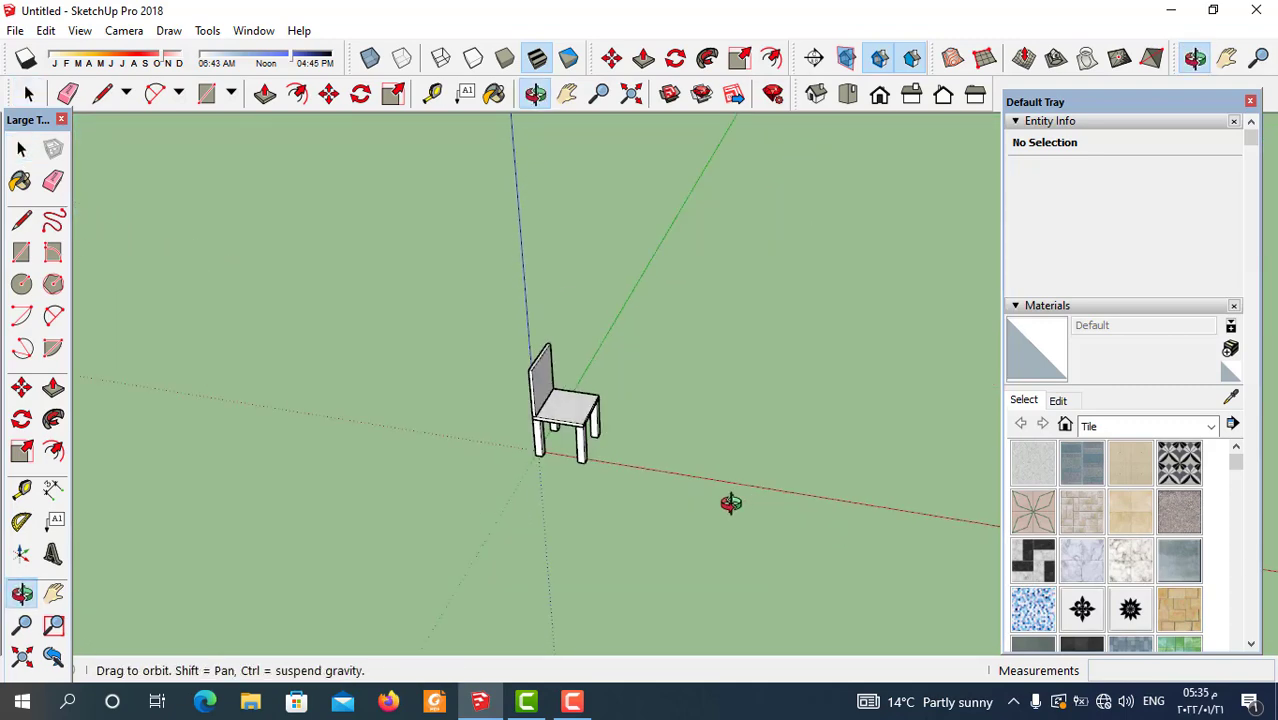
{"action": "middle_click_drag", "start_coordinate": [707, 399], "coordinate": [601, 450]}
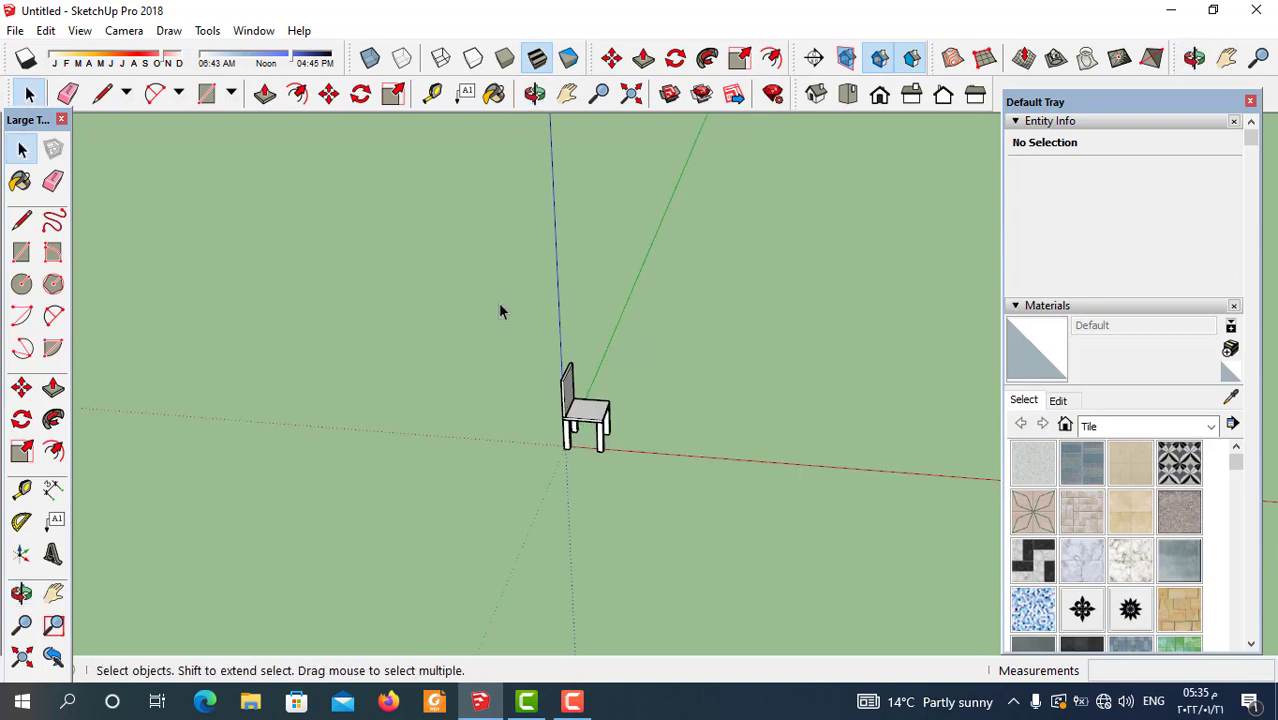
Step: Select all six chair groups and copy them about 2 m along the red axis, then clear the selection
{"action": "left_click_drag", "start_coordinate": [652, 483], "coordinate": [651, 481]}
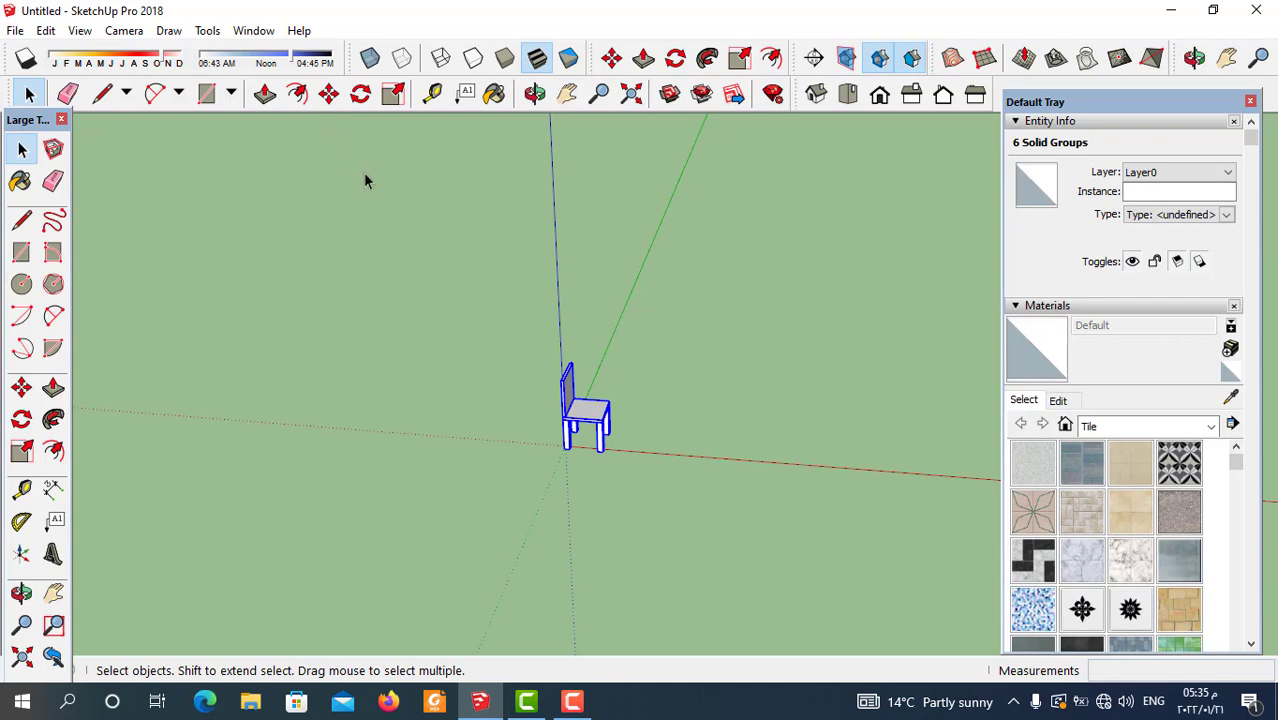
{"action": "left_click", "coordinate": [329, 93]}
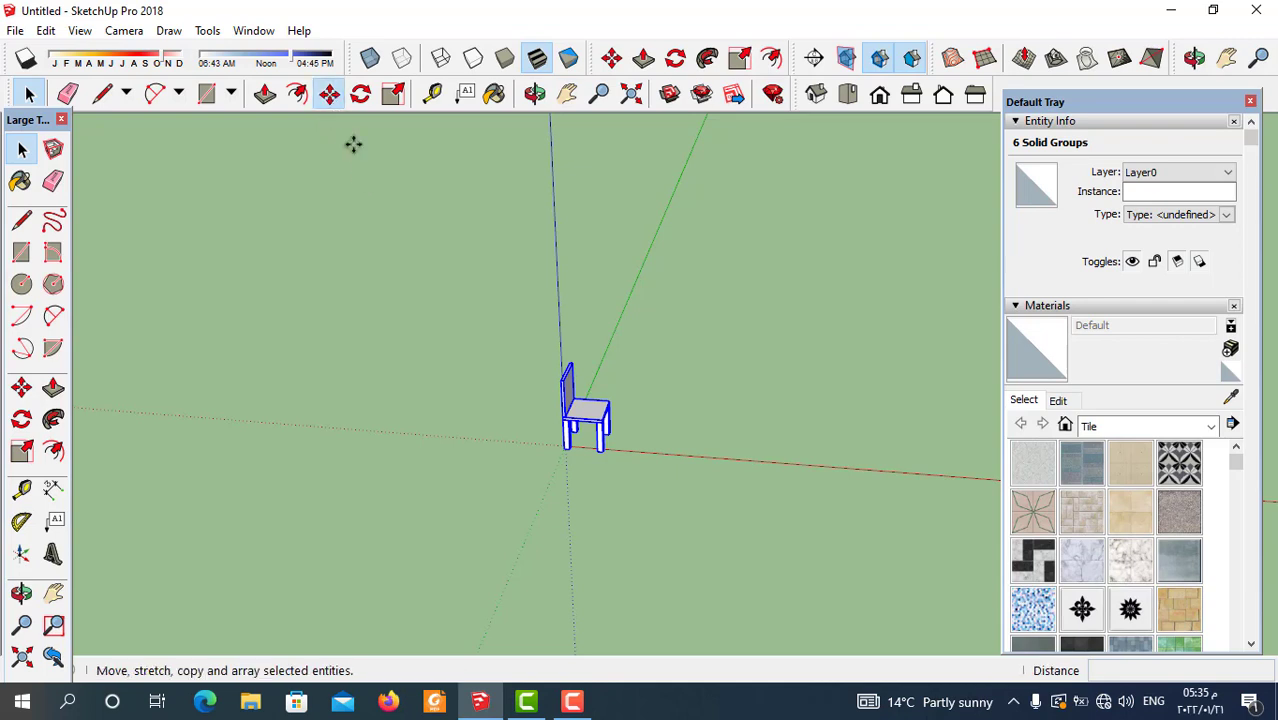
{"action": "key", "text": "ctrl"}
{"action": "left_click", "coordinate": [563, 449]}
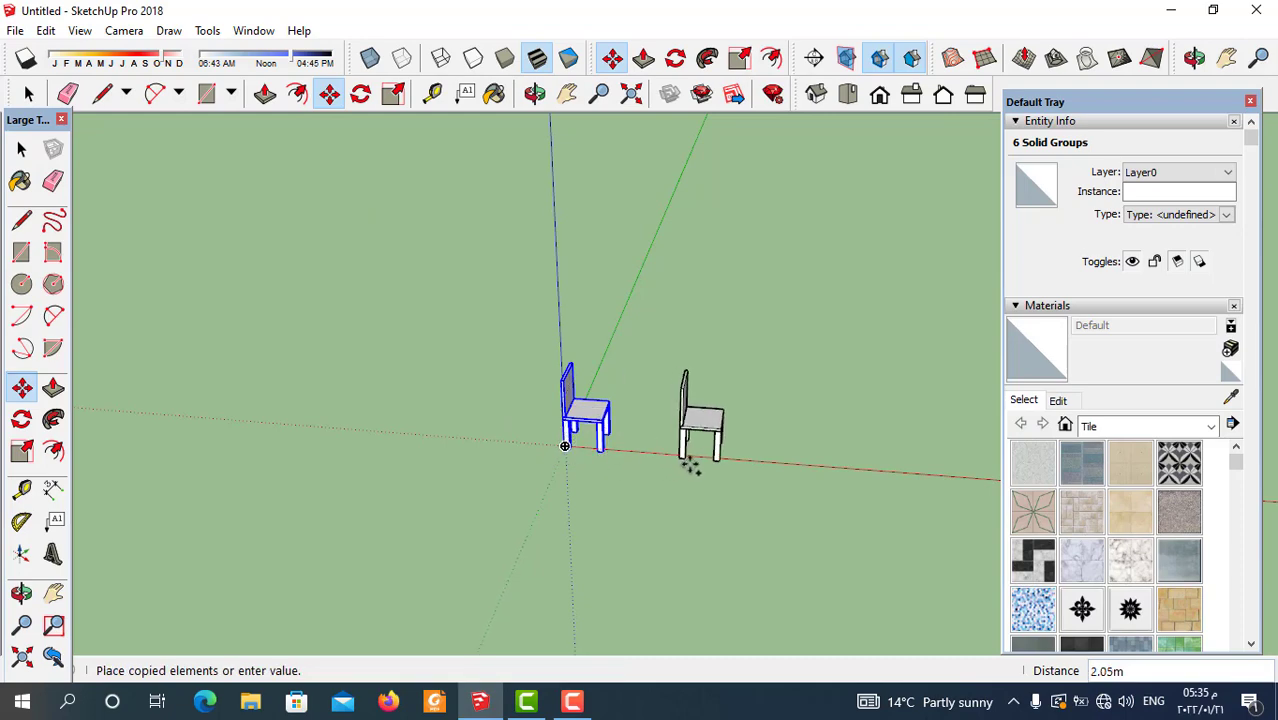
{"action": "left_click", "coordinate": [705, 475]}
{"action": "middle_click_drag", "start_coordinate": [776, 500], "coordinate": [513, 394]}
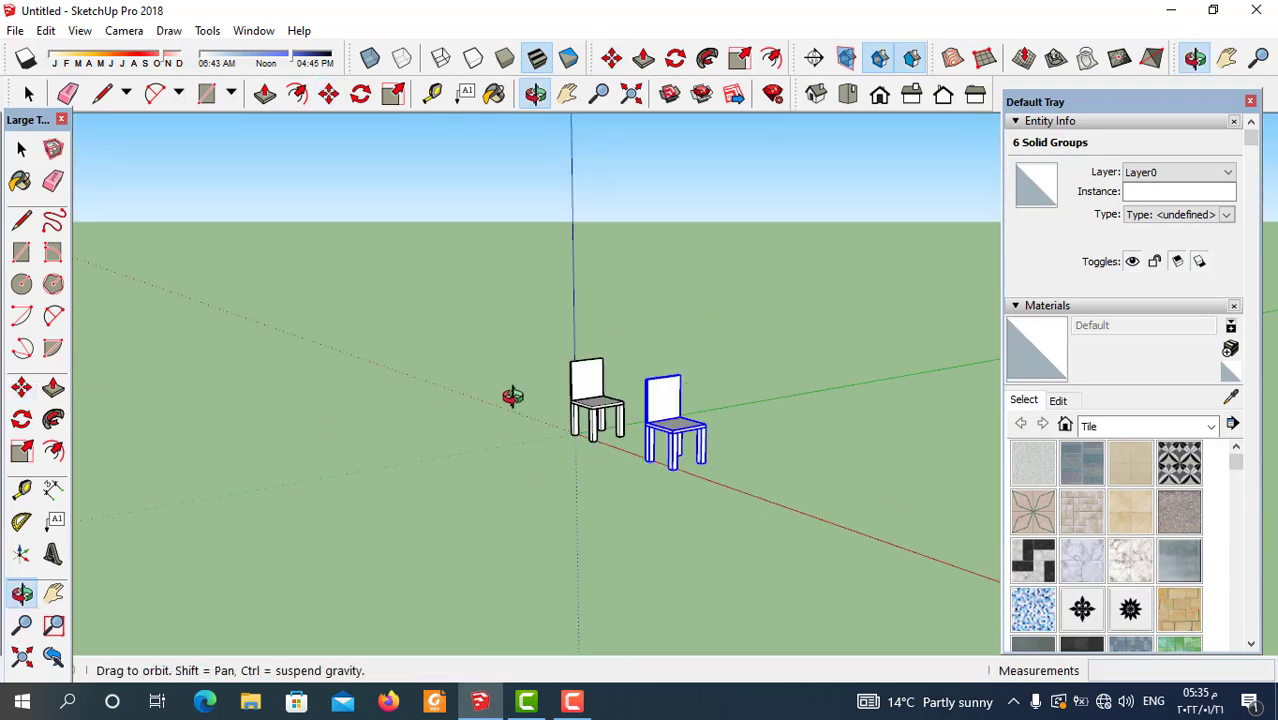
{"action": "key", "text": "space"}
{"action": "left_click", "coordinate": [590, 506]}
Step: Inside the copied chair's backrest group, draw an arc on the side face between the top and bottom edge midpoints, bulging to the front edge
{"action": "middle_click_drag", "start_coordinate": [590, 506], "coordinate": [686, 412]}
{"action": "scroll", "coordinate": [690, 427], "scroll_direction": "up", "scroll_amount": 3}
{"action": "scroll", "coordinate": [690, 427], "scroll_direction": "up", "scroll_amount": 2}
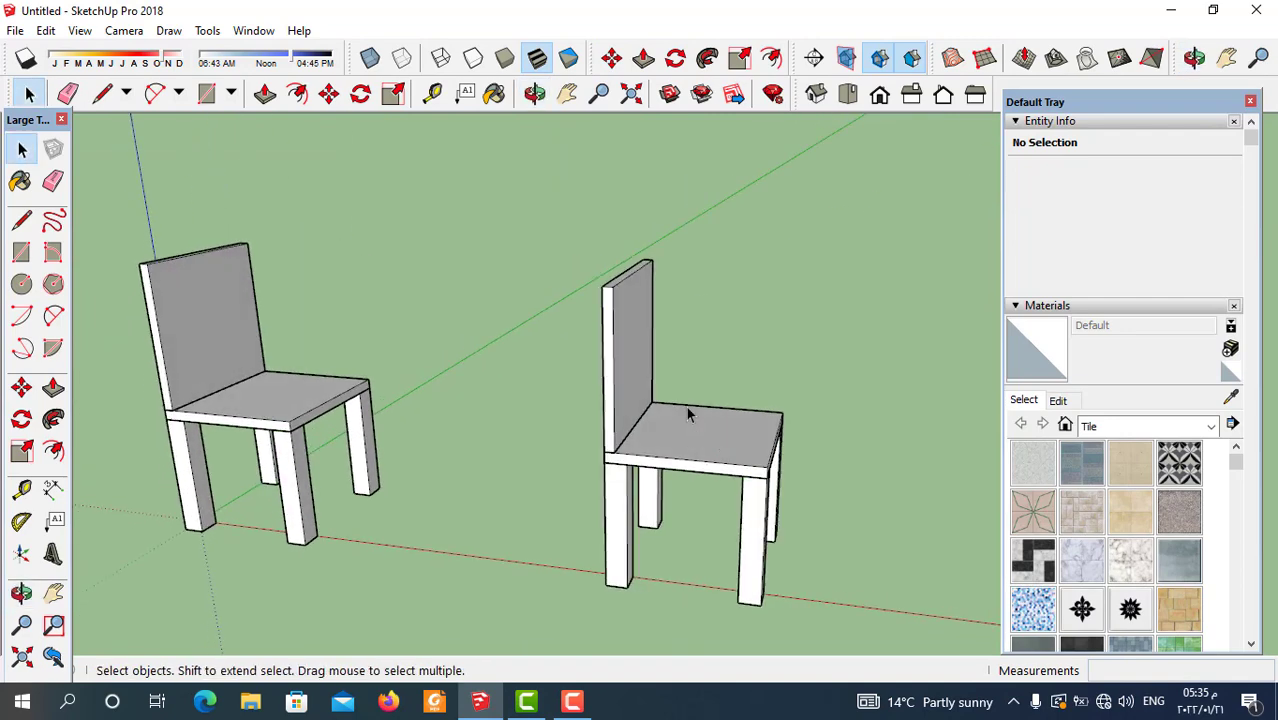
{"action": "middle_click_drag", "start_coordinate": [618, 432], "coordinate": [601, 390]}
{"action": "double_click", "coordinate": [601, 390]}
{"action": "middle_click_drag", "start_coordinate": [630, 476], "coordinate": [400, 357]}
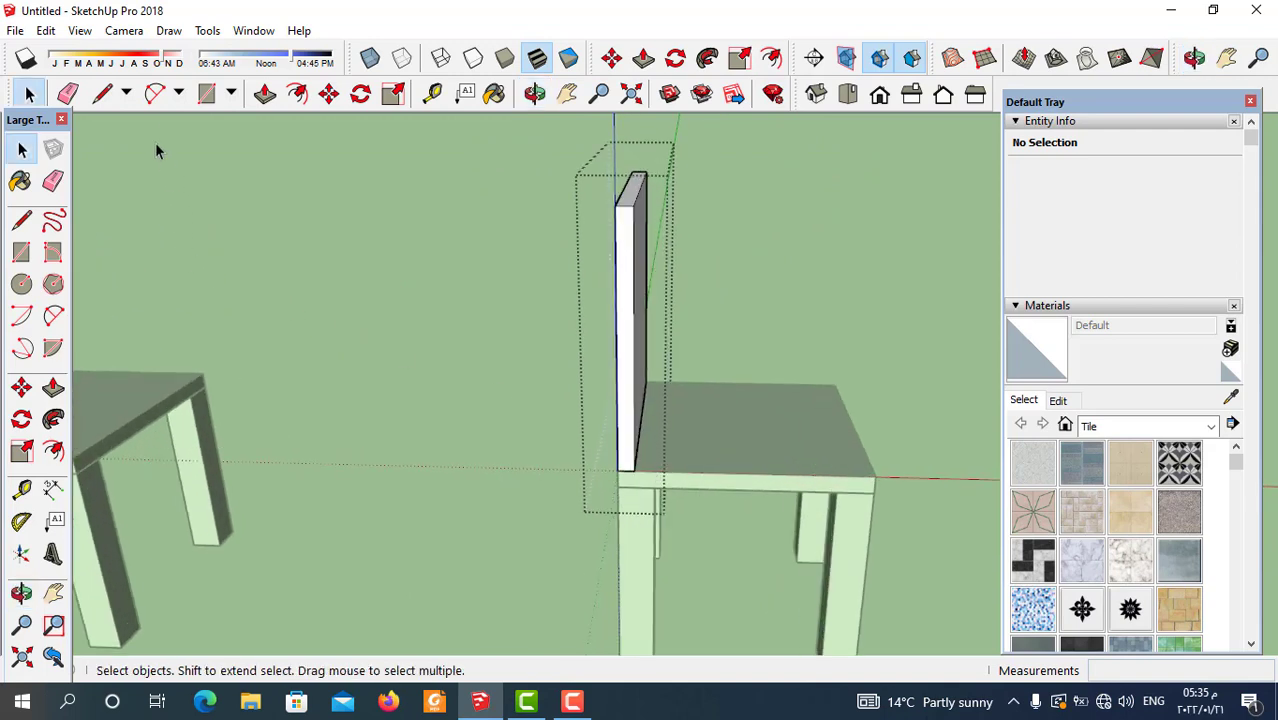
{"action": "left_click", "coordinate": [53, 316]}
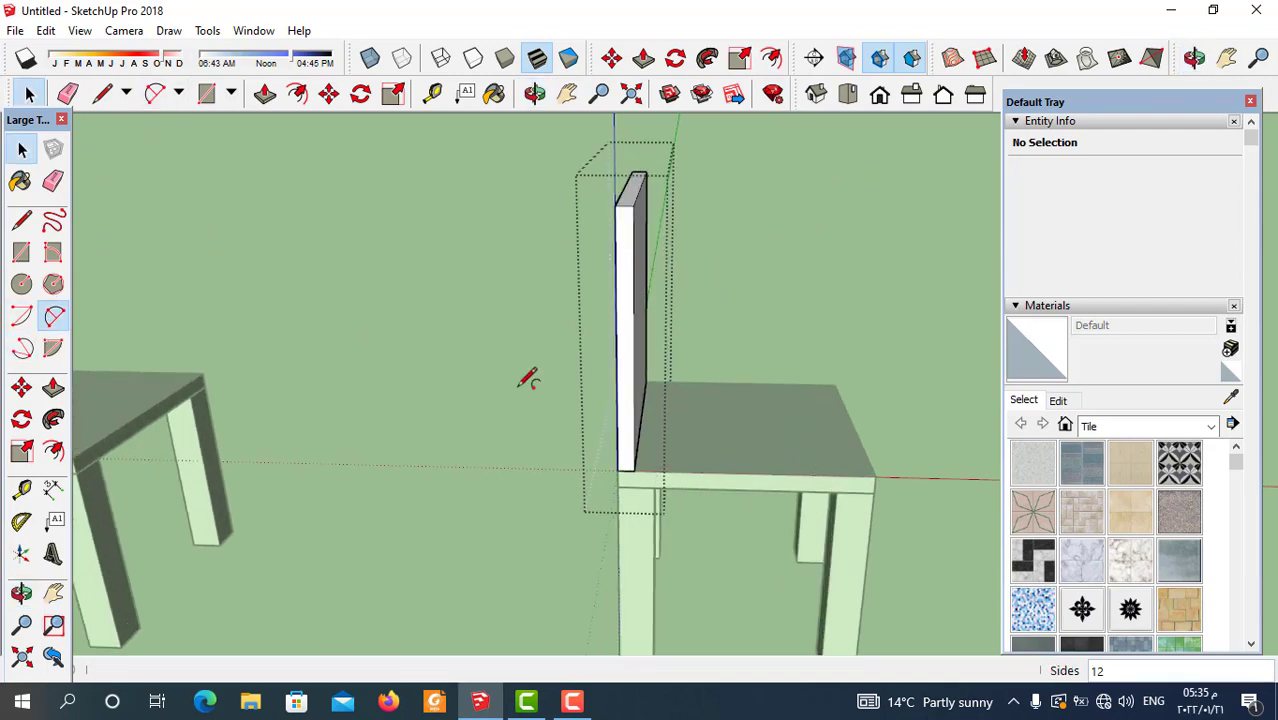
{"action": "scroll", "coordinate": [634, 305], "scroll_direction": "up", "scroll_amount": 2}
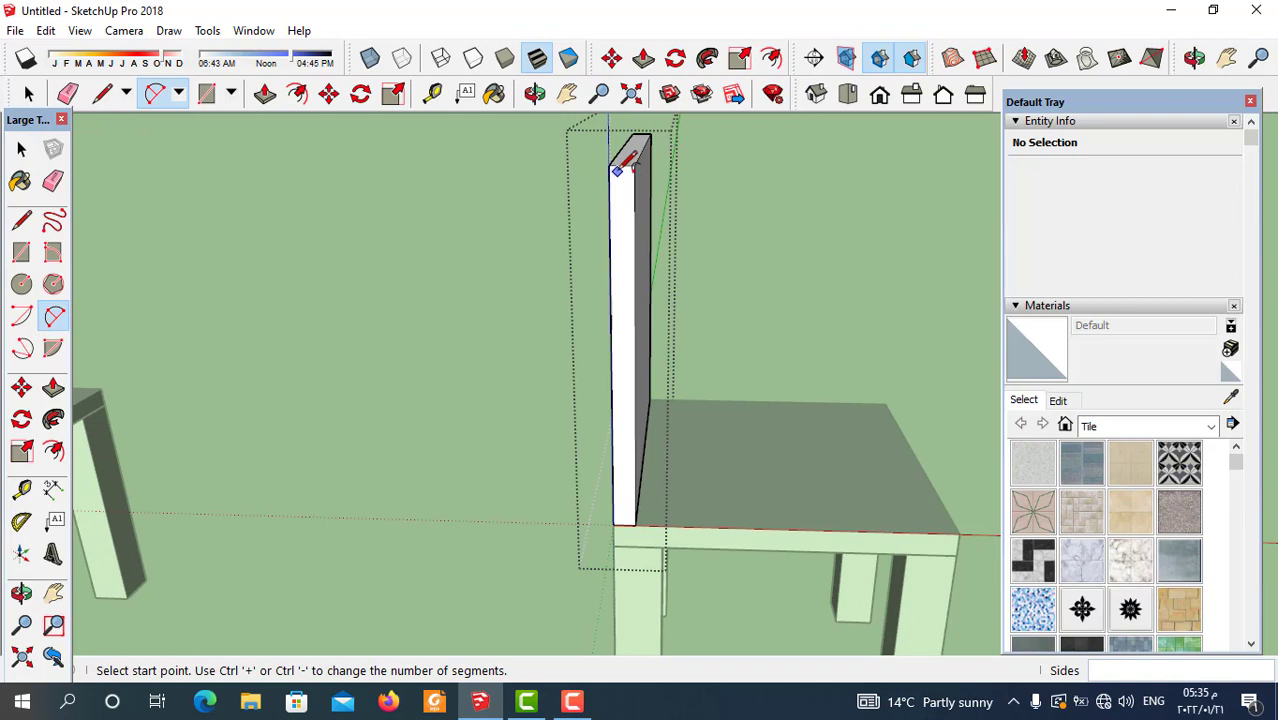
{"action": "scroll", "coordinate": [630, 158], "scroll_direction": "up", "scroll_amount": 3}
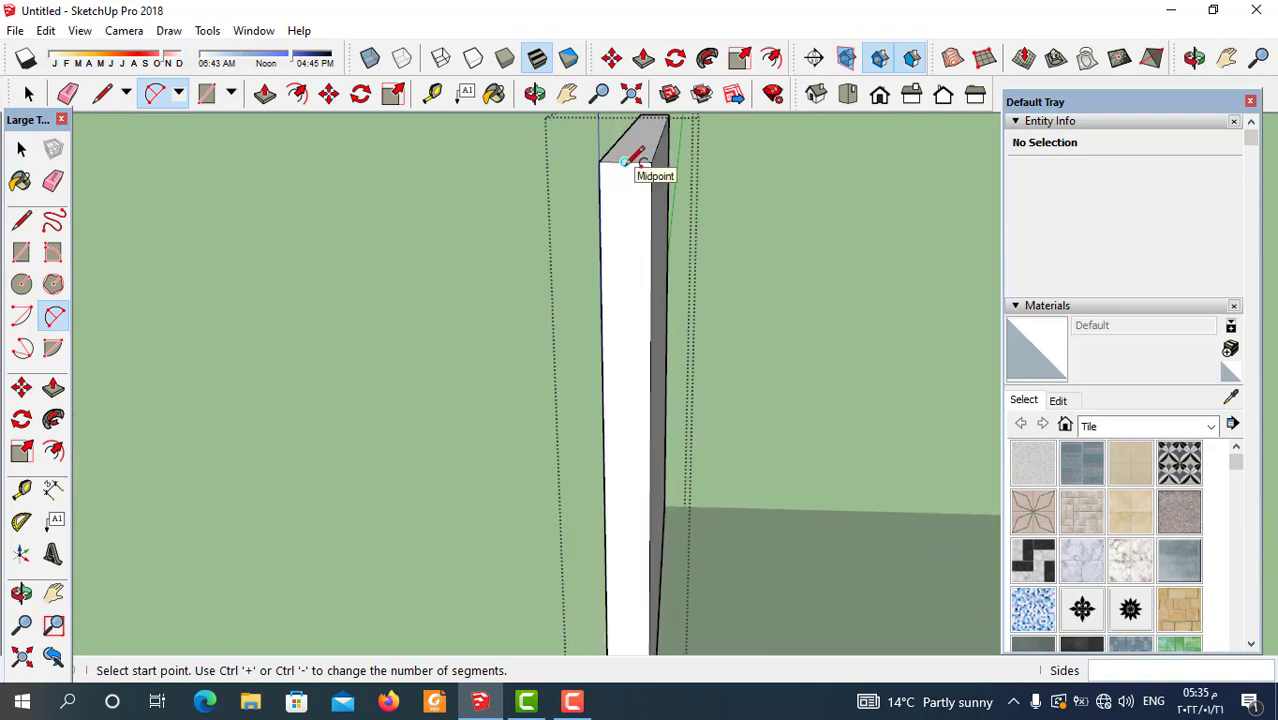
{"action": "scroll", "coordinate": [625, 160], "scroll_direction": "down", "scroll_amount": 2}
{"action": "left_click", "coordinate": [625, 163]}
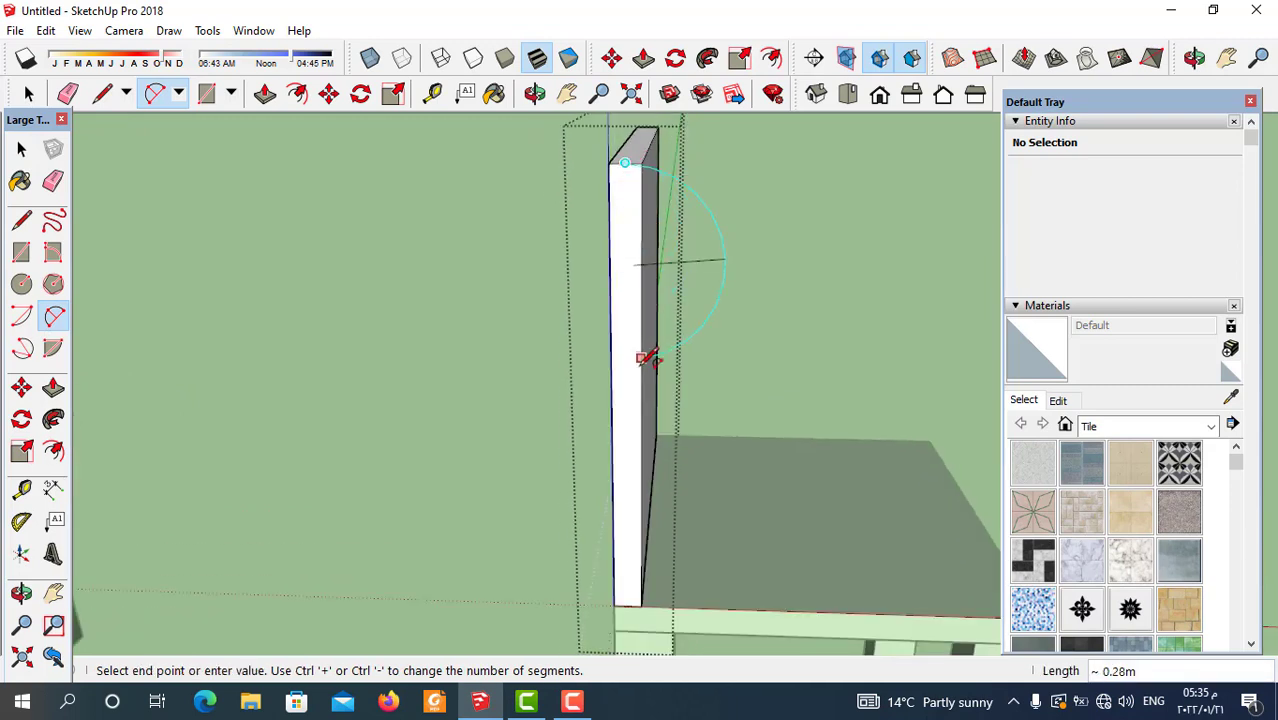
{"action": "left_click", "coordinate": [627, 603]}
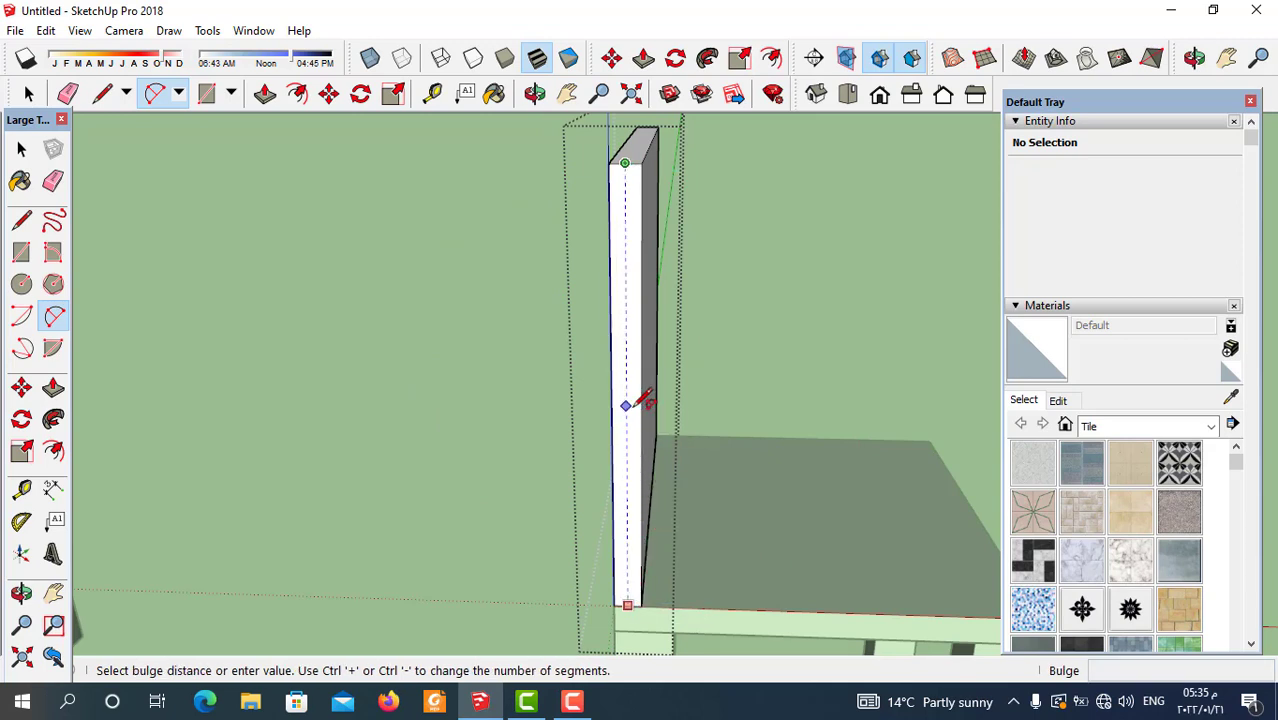
{"action": "left_click", "coordinate": [645, 402]}
{"action": "middle_click_drag", "start_coordinate": [645, 402], "coordinate": [108, 206]}
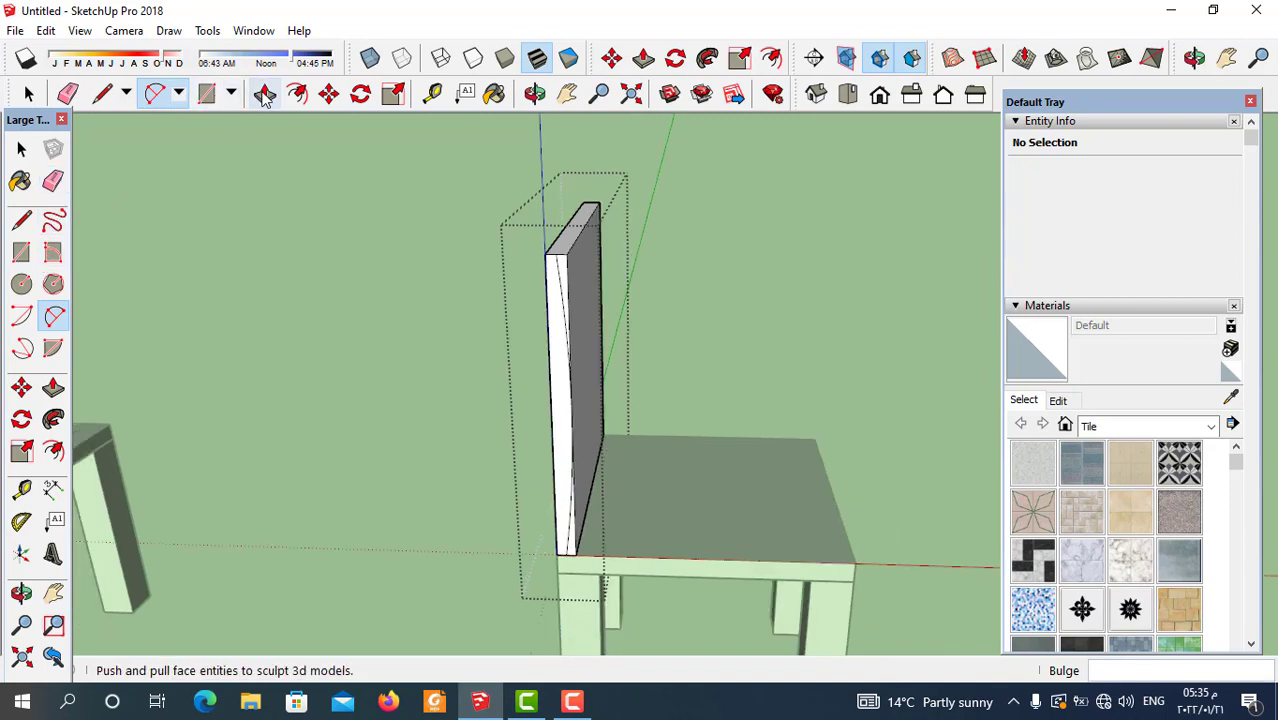
Step: Push the upper face in front of the arc through the backrest's full width to cut it away
{"action": "left_click", "coordinate": [264, 93]}
{"action": "scroll", "coordinate": [560, 272], "scroll_direction": "up", "scroll_amount": 2}
{"action": "left_click_drag", "start_coordinate": [562, 277], "coordinate": [600, 200]}
{"action": "middle_click_drag", "start_coordinate": [631, 265], "coordinate": [348, 485]}
Step: Push the lower face in front of the arc 0.70 m through the backrest to cut it away, then leave the group
{"action": "scroll", "coordinate": [630, 478], "scroll_direction": "up", "scroll_amount": 2}
{"action": "left_click", "coordinate": [617, 476]}
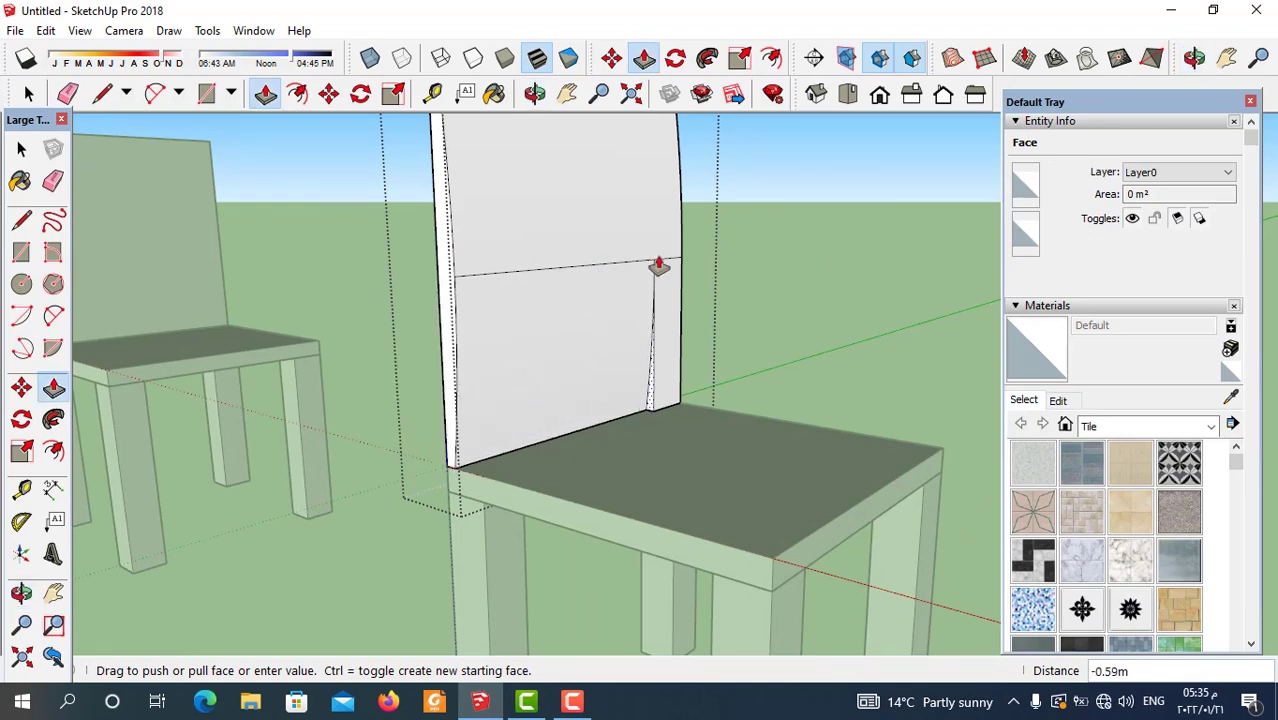
{"action": "left_click", "coordinate": [673, 265]}
{"action": "scroll", "coordinate": [650, 300], "scroll_direction": "down", "scroll_amount": 3}
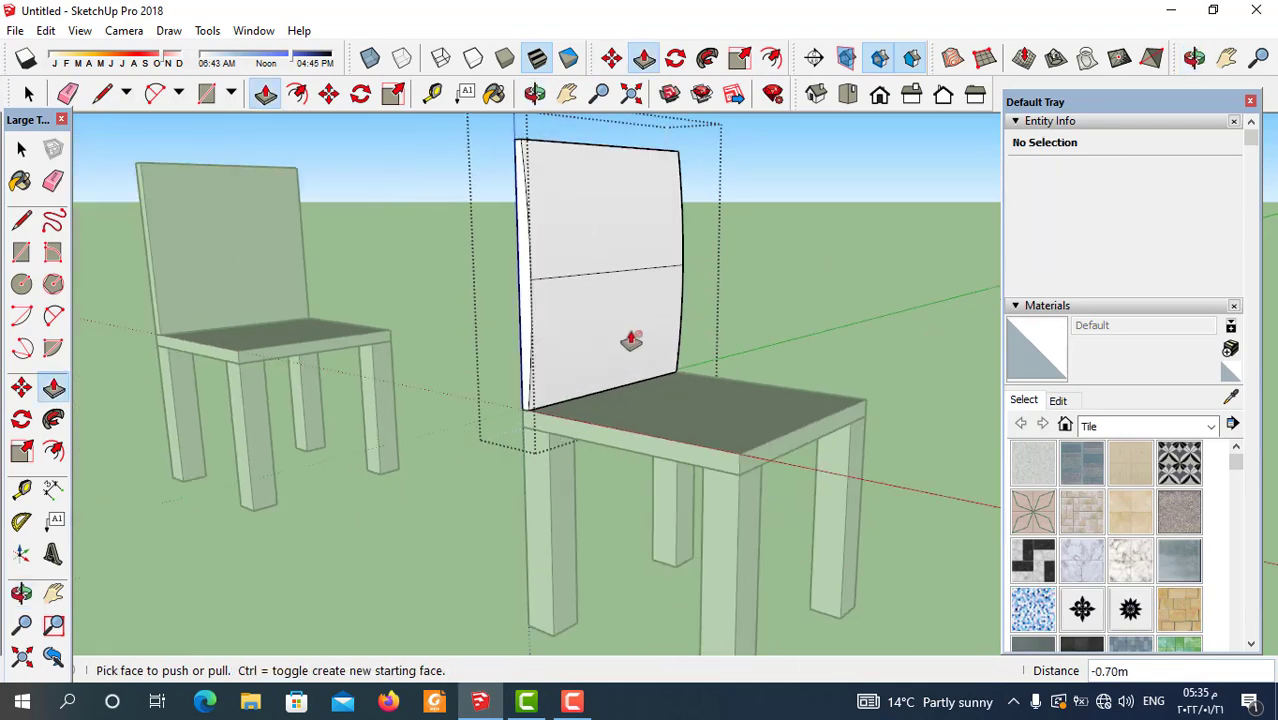
{"action": "middle_click_drag", "start_coordinate": [630, 337], "coordinate": [596, 437]}
{"action": "scroll", "coordinate": [620, 395], "scroll_direction": "up", "scroll_amount": 1}
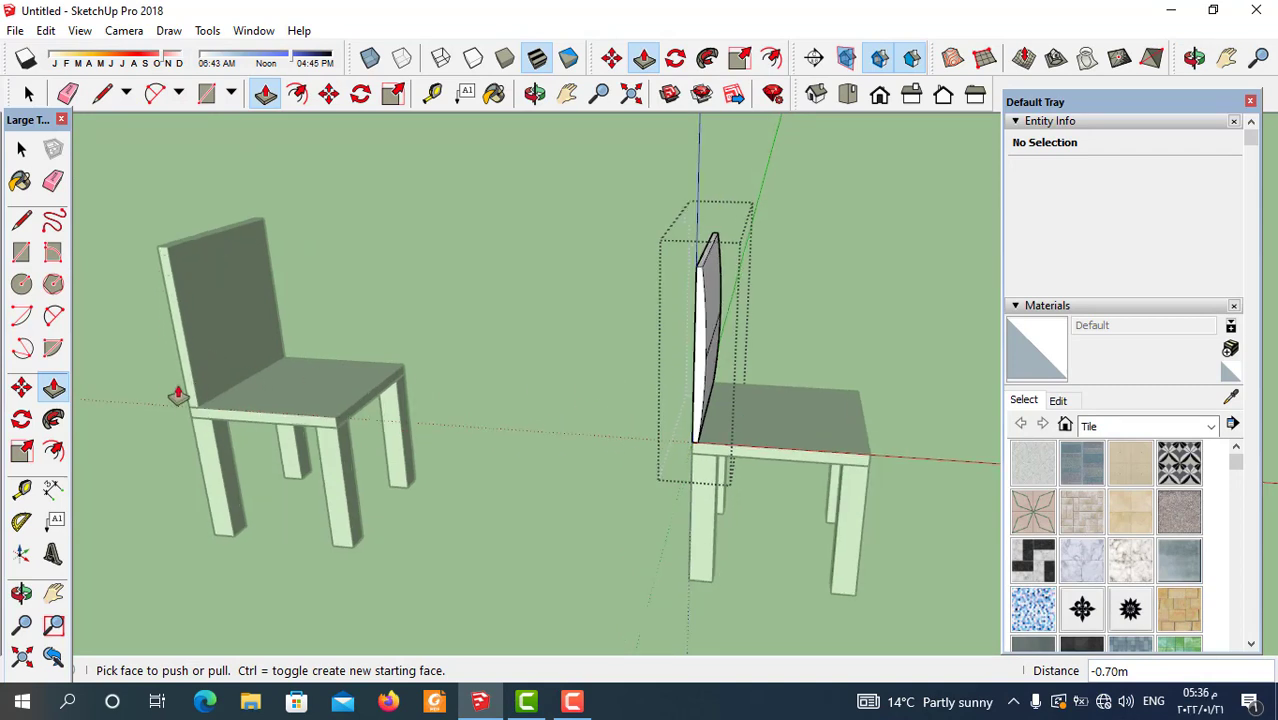
{"action": "scroll", "coordinate": [723, 388], "scroll_direction": "up", "scroll_amount": 1}
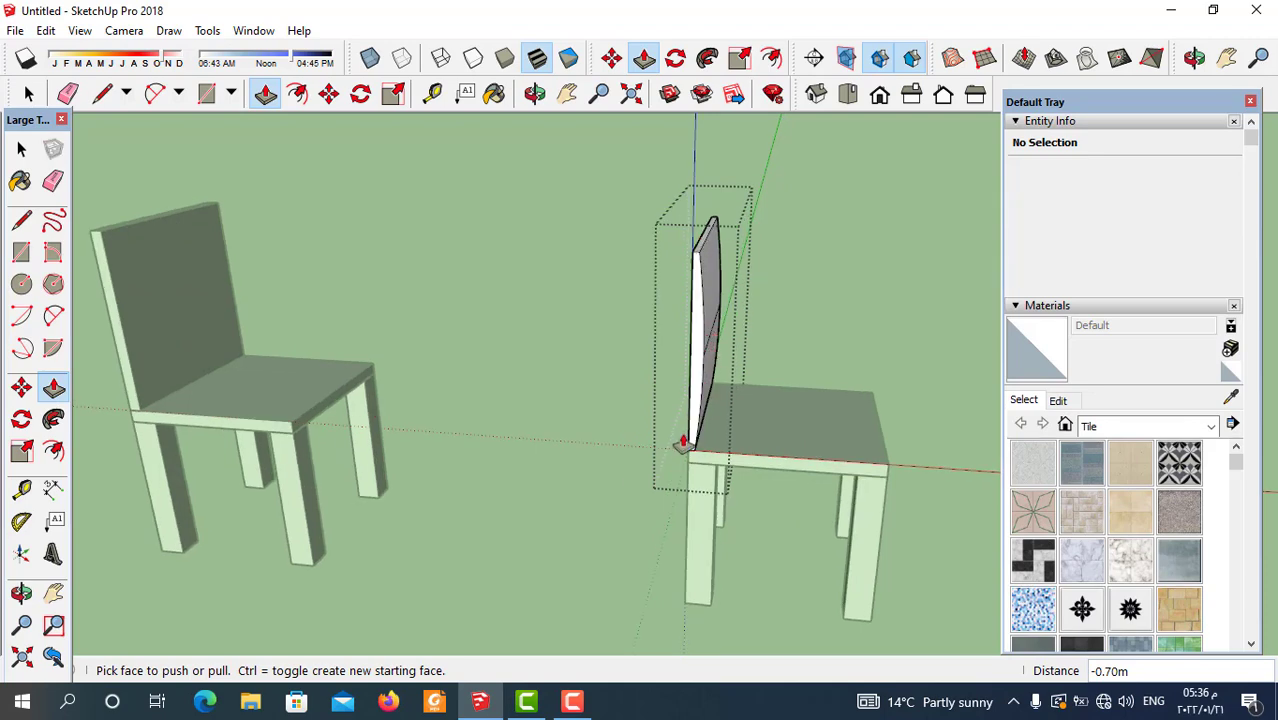
{"action": "middle_click_drag", "start_coordinate": [697, 476], "coordinate": [650, 420]}
{"action": "left_click", "coordinate": [24, 148]}
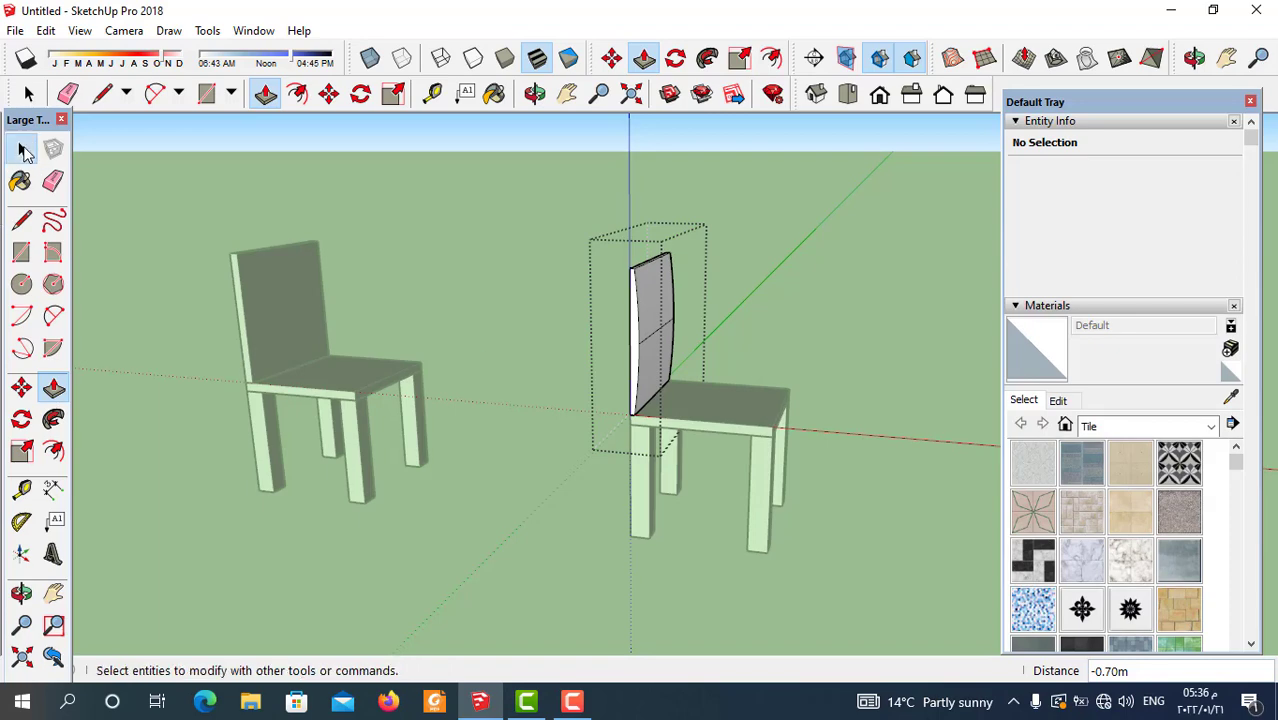
{"action": "left_click", "coordinate": [24, 148]}
{"action": "middle_click_drag", "start_coordinate": [536, 516], "coordinate": [714, 476]}
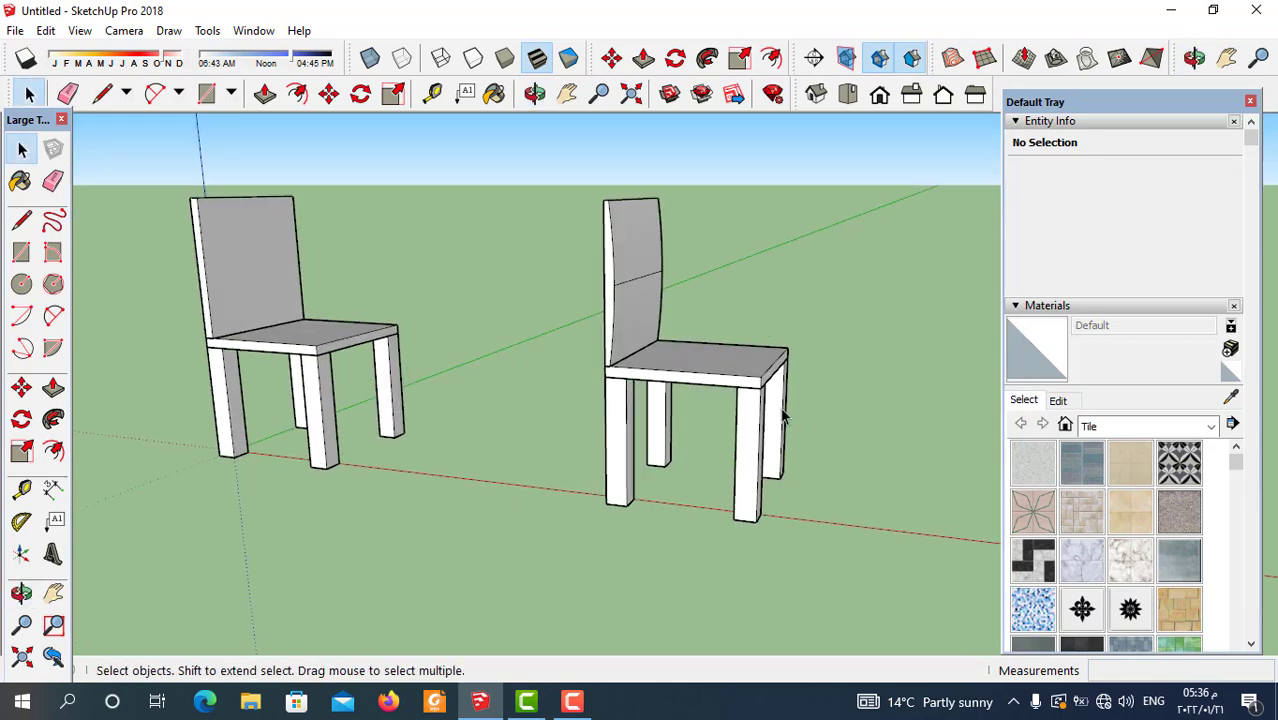
Step: Inside the copied chair's front leg group, draw an inward arc with about 0.02 m bulge along the side face's front edge, corner to corner
{"action": "middle_click_drag", "start_coordinate": [755, 385], "coordinate": [735, 535]}
{"action": "scroll", "coordinate": [770, 486], "scroll_direction": "up", "scroll_amount": 6}
{"action": "double_click", "coordinate": [749, 514]}
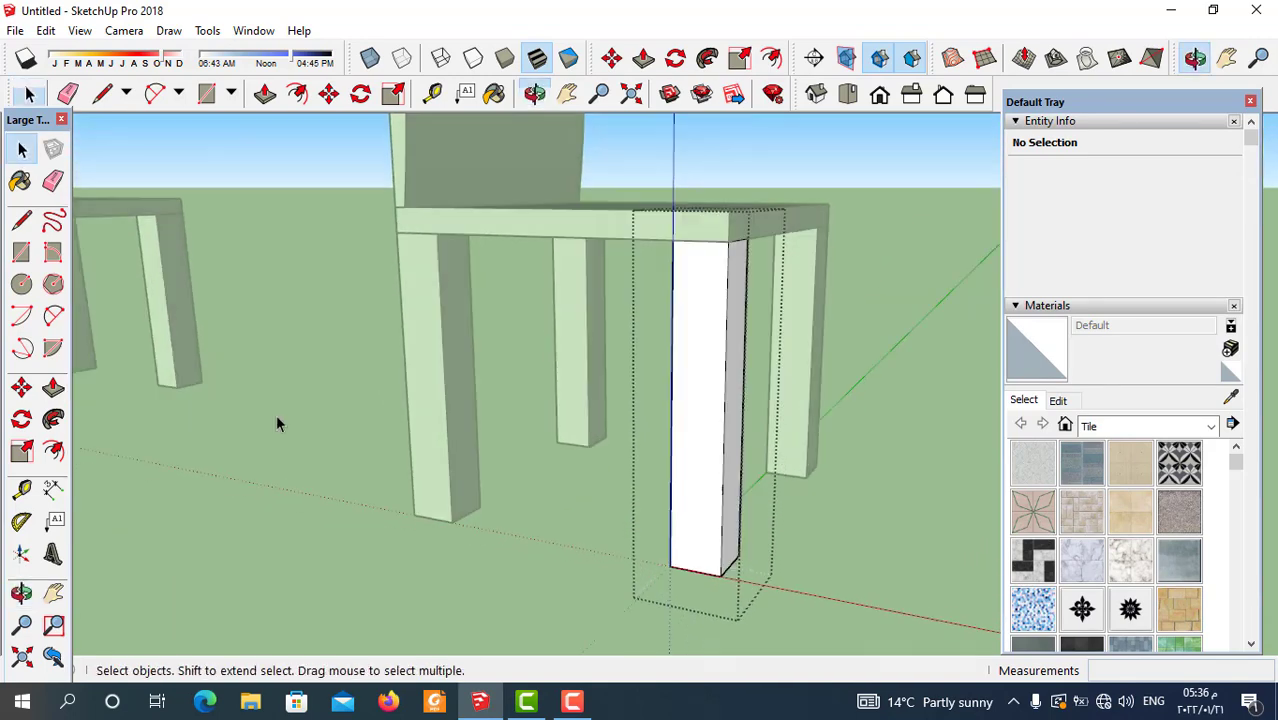
{"action": "left_click", "coordinate": [55, 318]}
{"action": "middle_click_drag", "start_coordinate": [568, 457], "coordinate": [632, 506]}
{"action": "scroll", "coordinate": [599, 456], "scroll_direction": "down", "scroll_amount": 3}
{"action": "scroll", "coordinate": [643, 498], "scroll_direction": "up", "scroll_amount": 6}
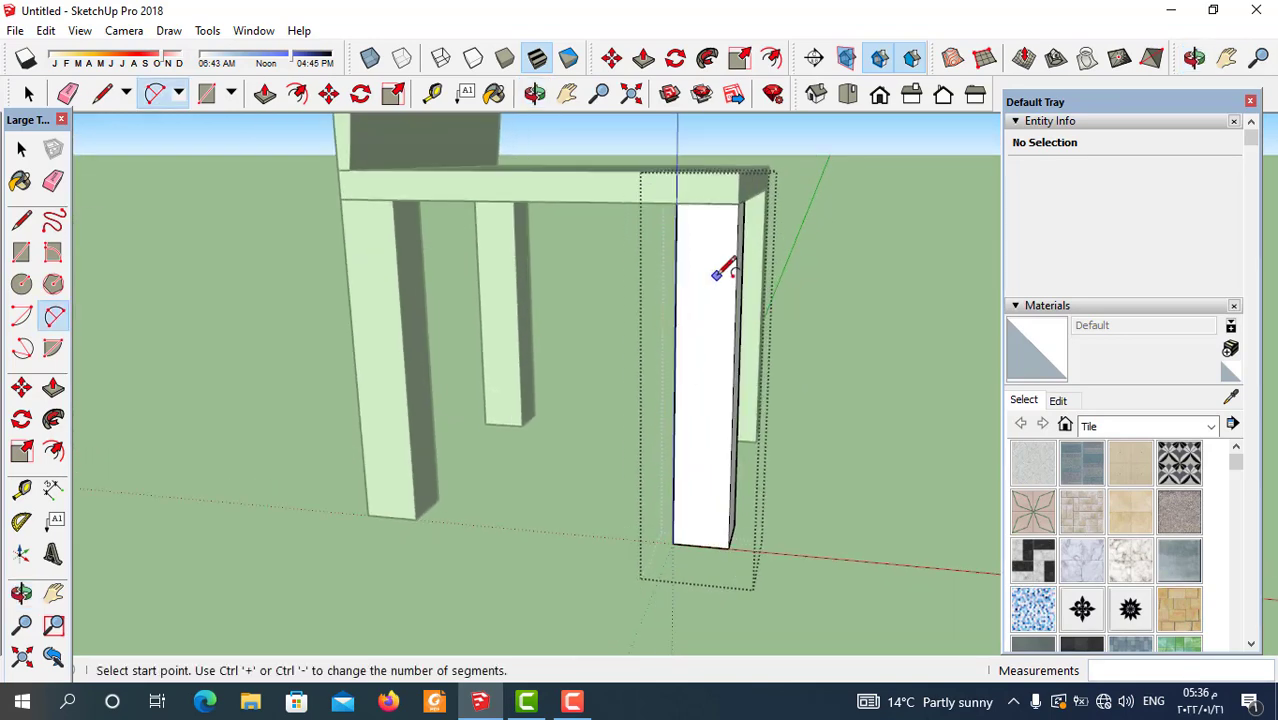
{"action": "scroll", "coordinate": [740, 215], "scroll_direction": "up", "scroll_amount": 3}
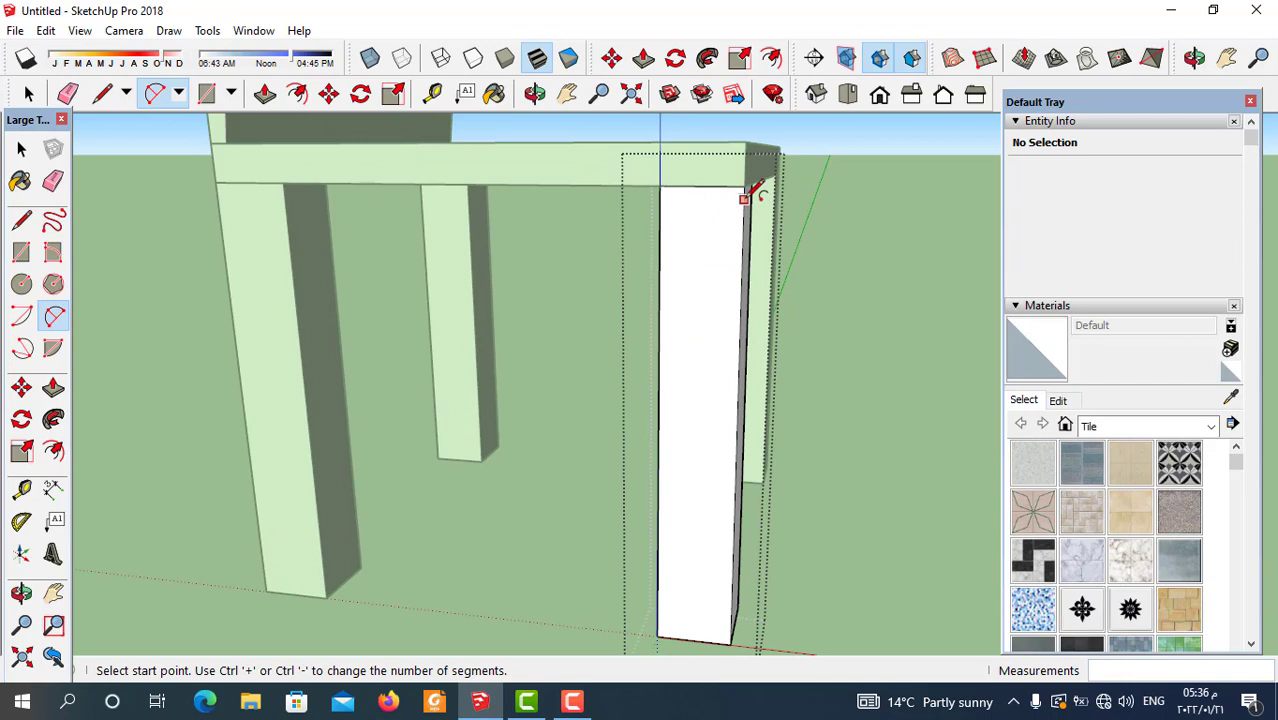
{"action": "left_click", "coordinate": [744, 187]}
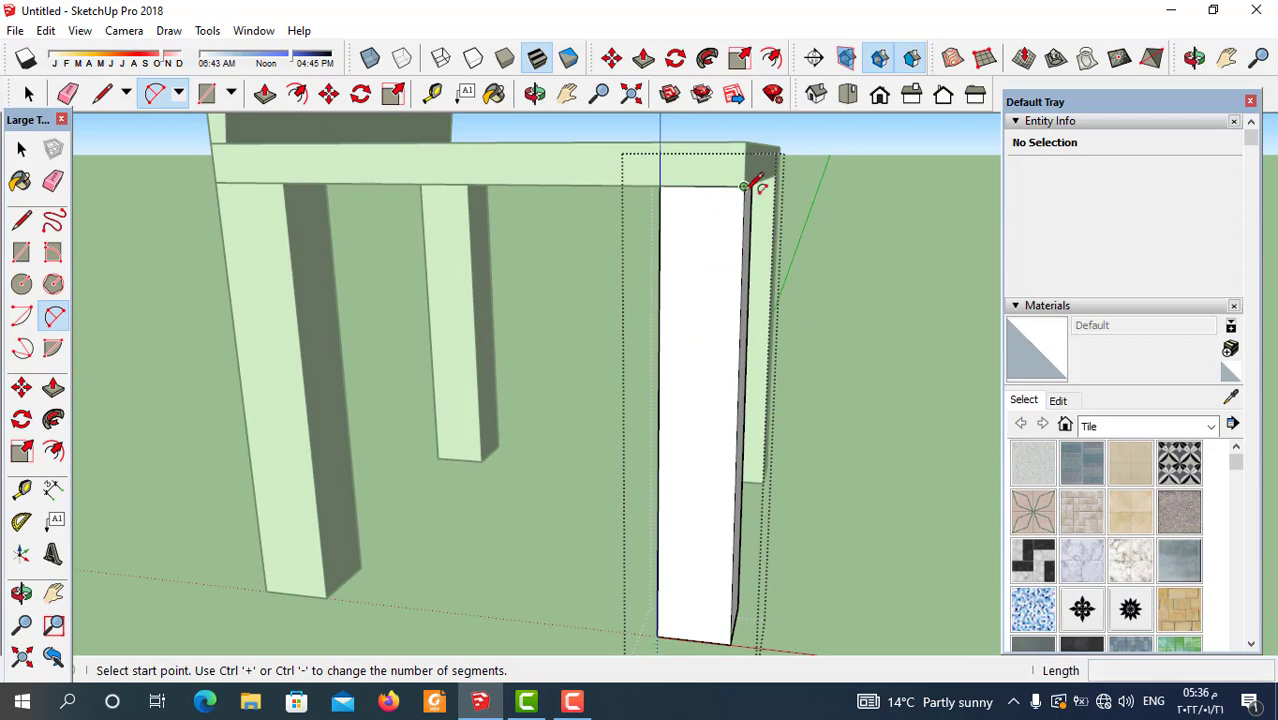
{"action": "scroll", "coordinate": [710, 545], "scroll_direction": "down", "scroll_amount": 3}
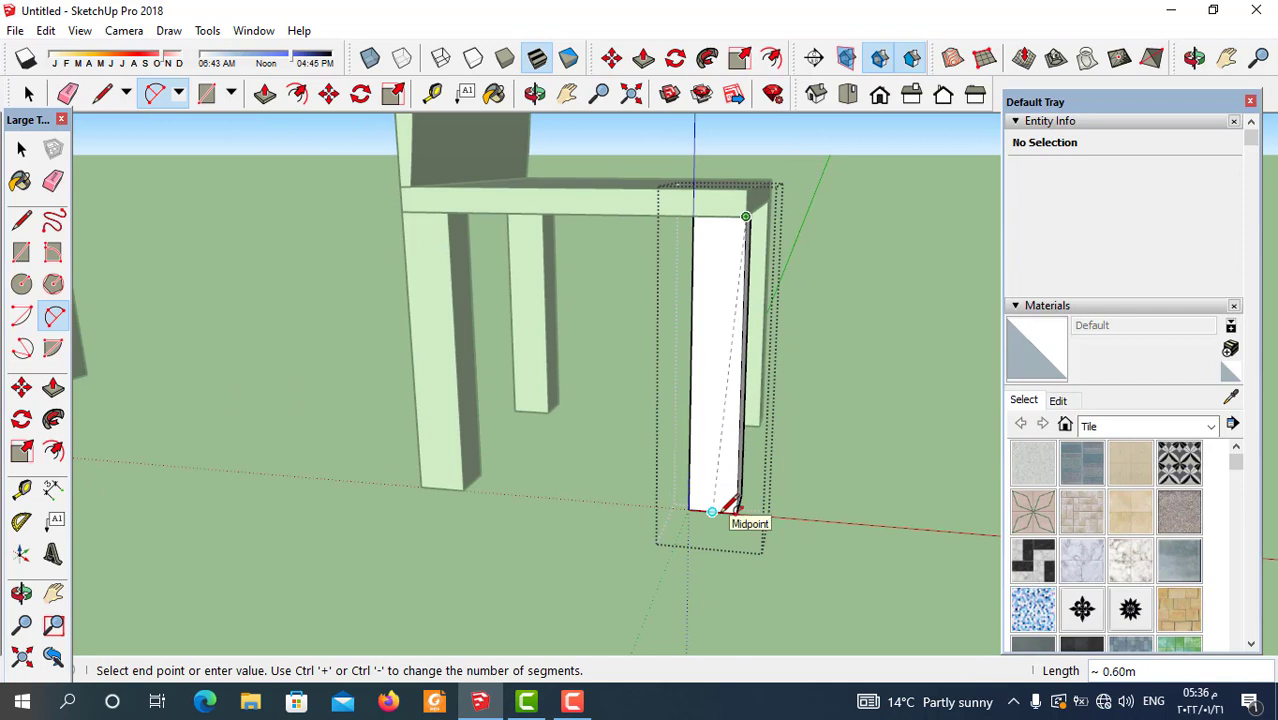
{"action": "left_click", "coordinate": [737, 513]}
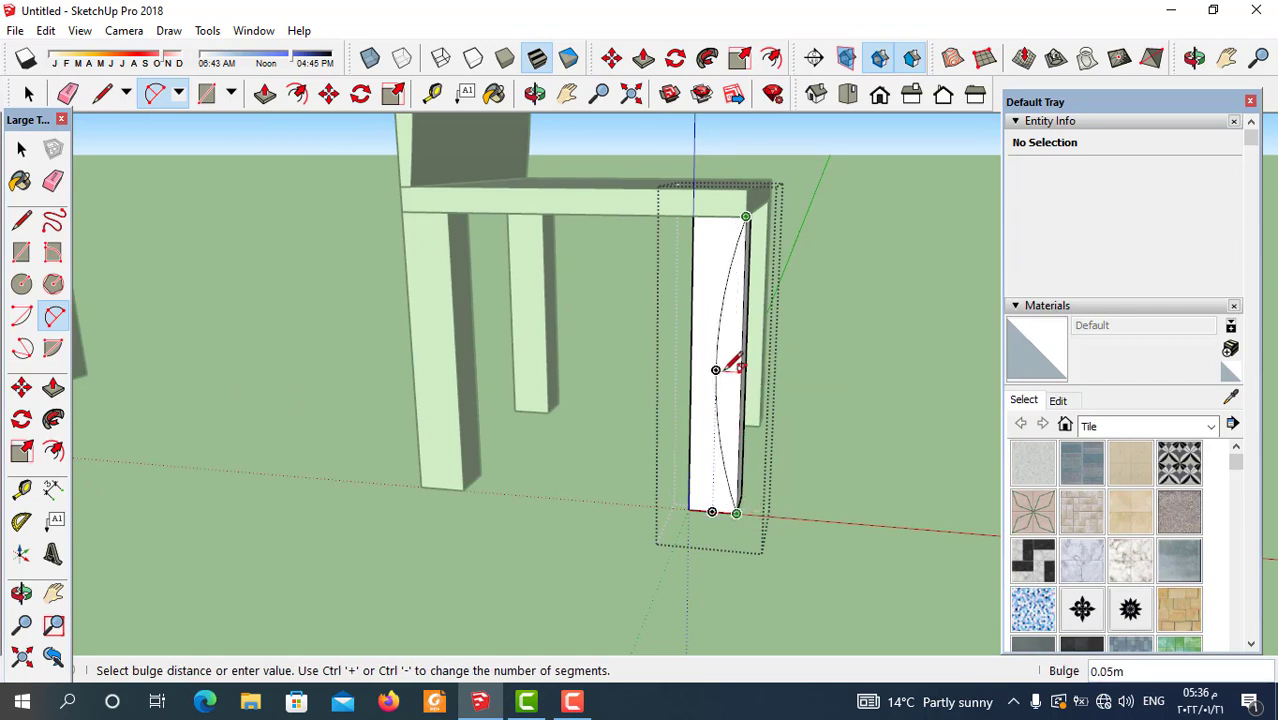
{"action": "scroll", "coordinate": [733, 366], "scroll_direction": "up", "scroll_amount": 2}
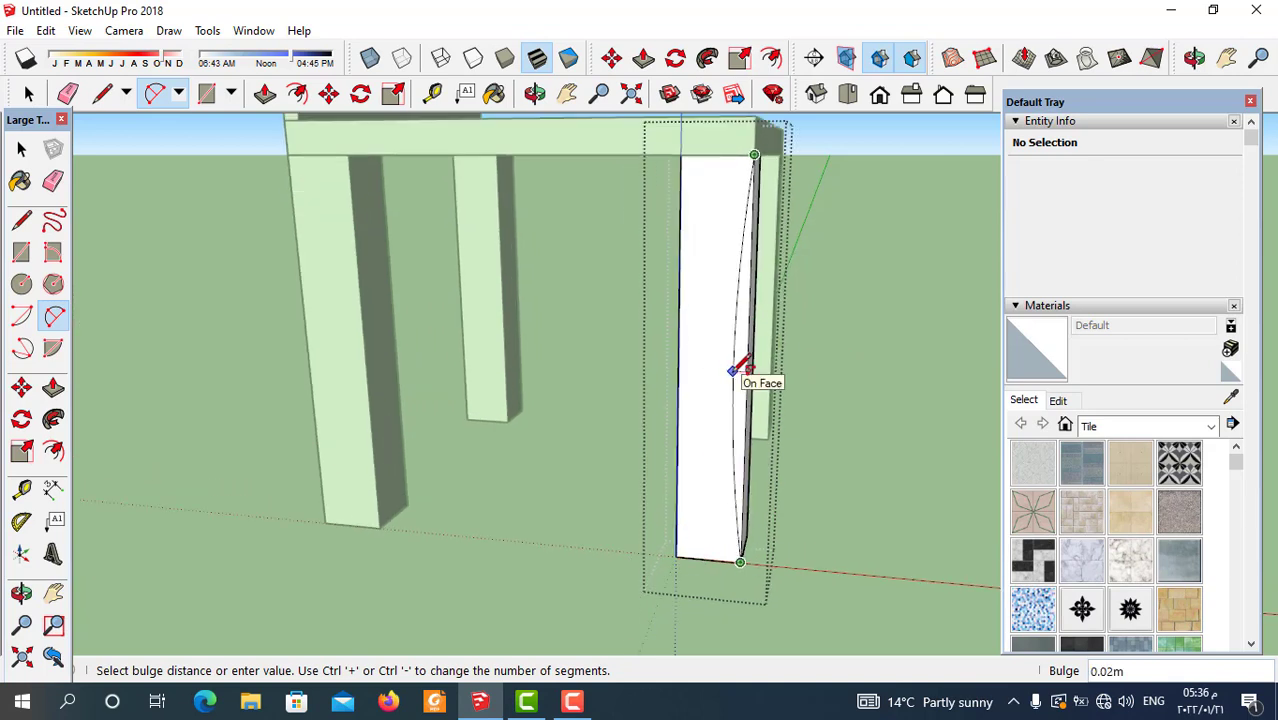
{"action": "left_click", "coordinate": [727, 410]}
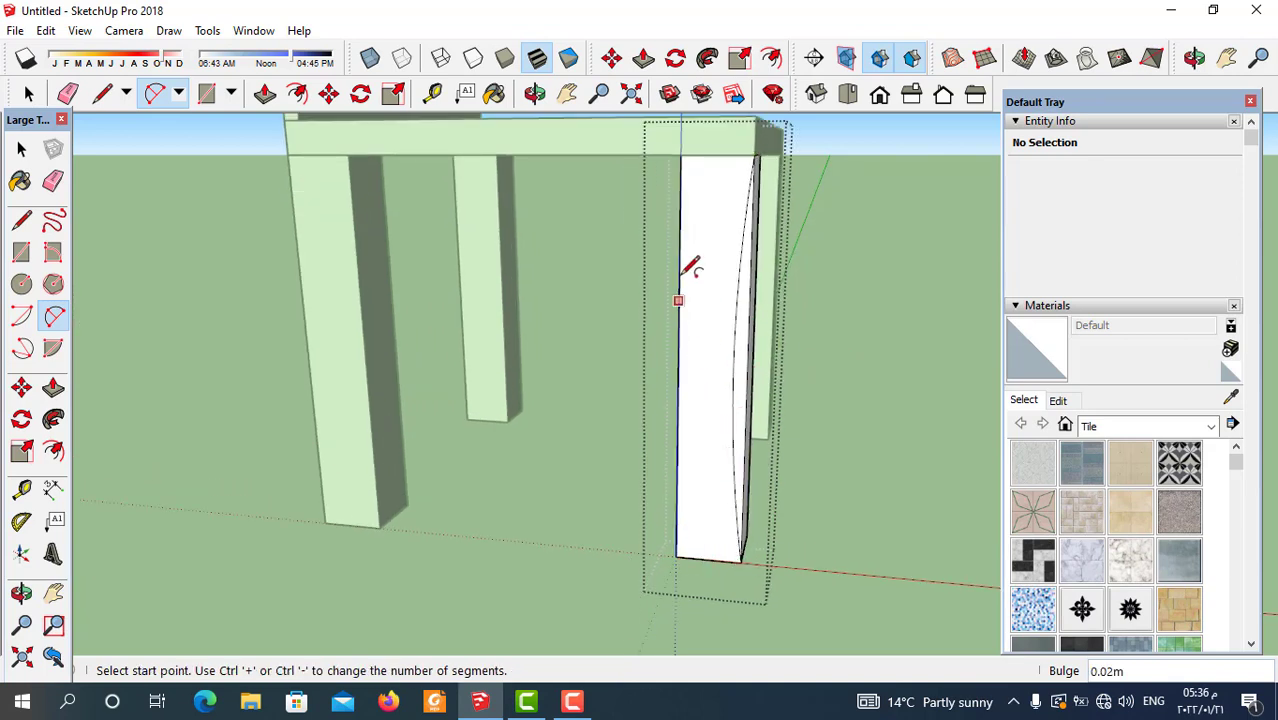
Step: Draw an arc bulging inward about 0.03 m along the same leg face's opposite long edge, from top corner to bottom corner
{"action": "left_click", "coordinate": [680, 154]}
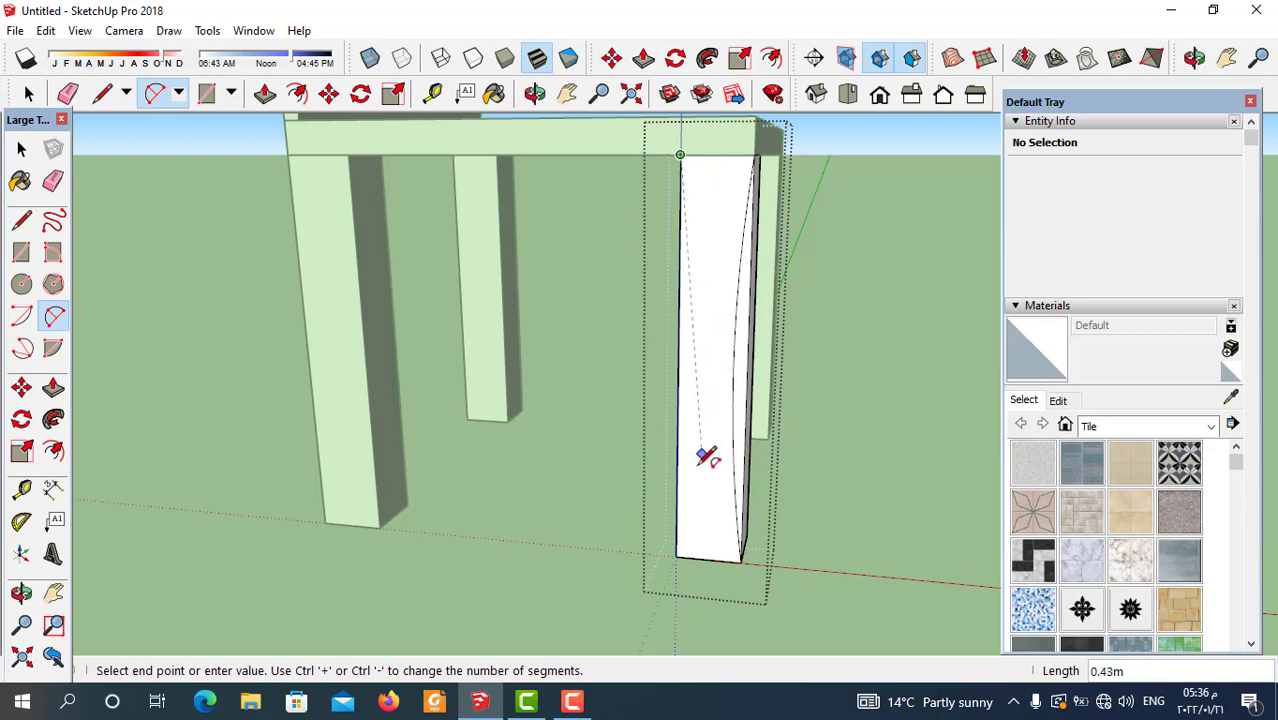
{"action": "left_click", "coordinate": [677, 555]}
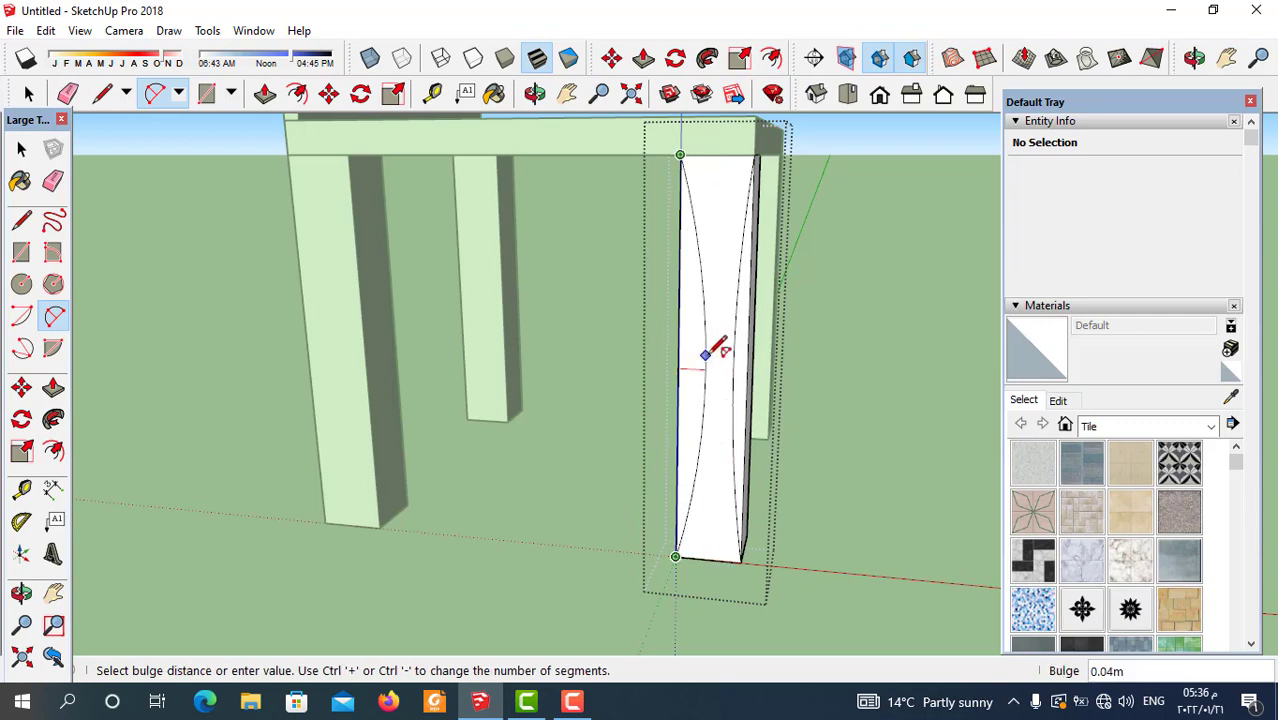
{"action": "left_click", "coordinate": [698, 369]}
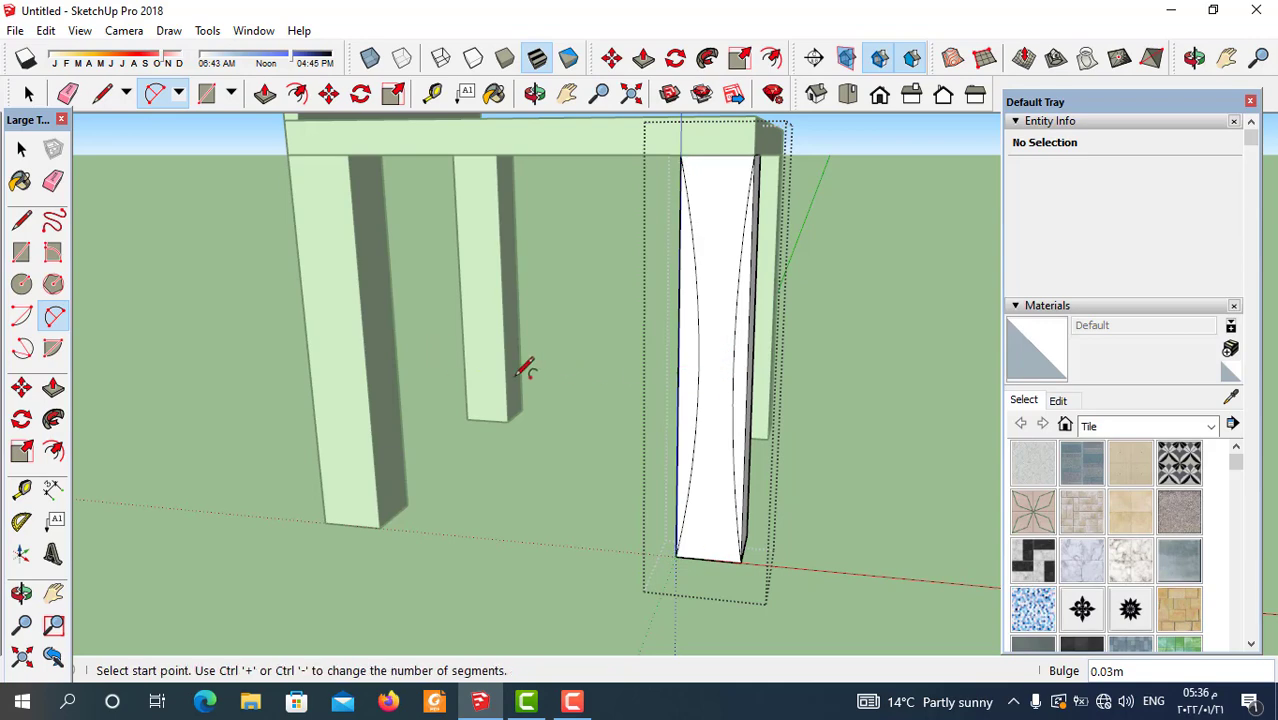
Step: Push the face outside the front arc 0.10 m through the leg to cut it away
{"action": "middle_click_drag", "start_coordinate": [522, 365], "coordinate": [320, 318]}
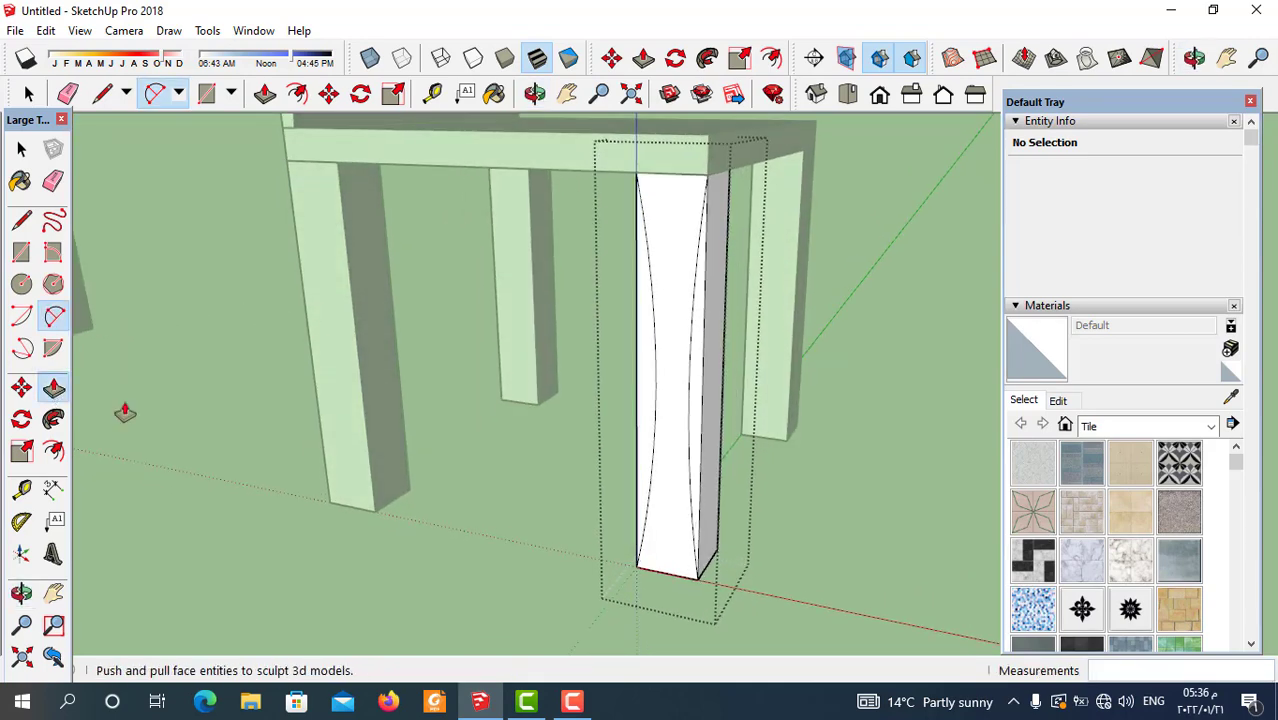
{"action": "left_click", "coordinate": [712, 368]}
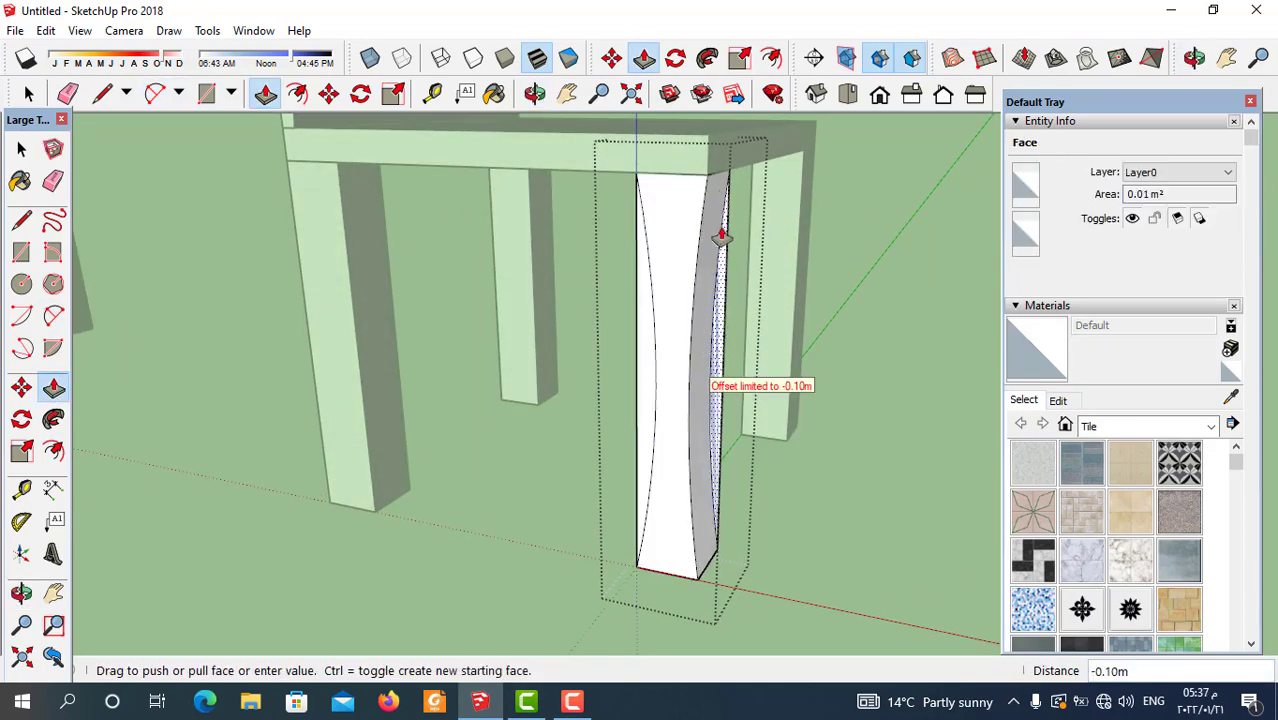
{"action": "left_click", "coordinate": [728, 185]}
Step: Push the face outside the leg's remaining arc 0.10 m through the leg to cut it away, then leave the group
{"action": "middle_click_drag", "start_coordinate": [650, 379], "coordinate": [890, 410]}
{"action": "left_click", "coordinate": [828, 370]}
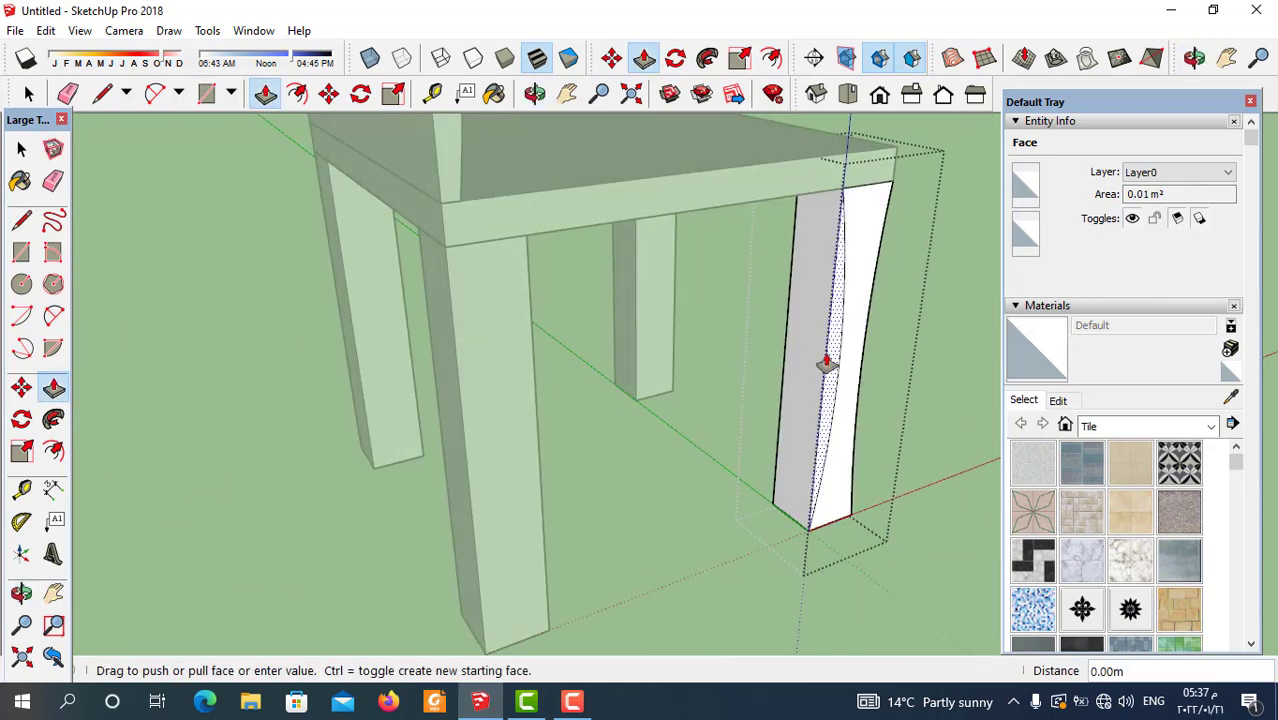
{"action": "left_click", "coordinate": [795, 218]}
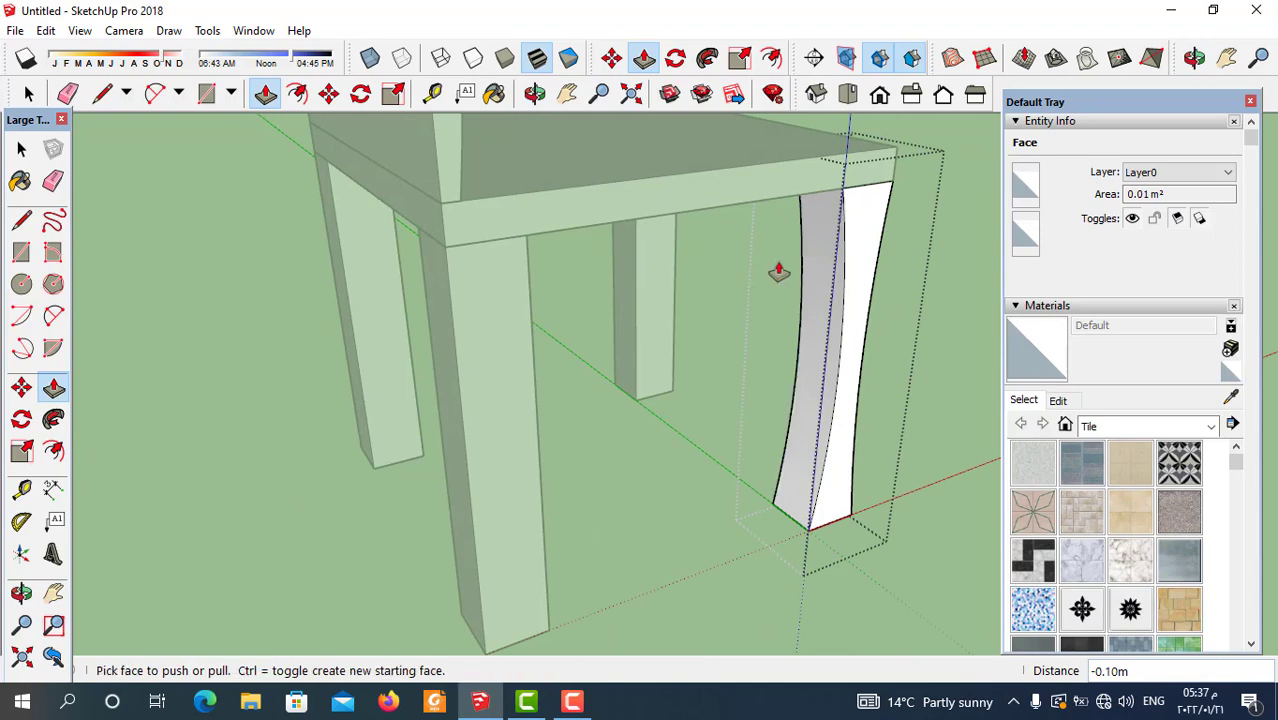
{"action": "middle_click_drag", "start_coordinate": [779, 274], "coordinate": [753, 345]}
{"action": "mouse_move", "coordinate": [748, 455]}
{"action": "middle_mouse_down"}
{"action": "mouse_move", "coordinate": [719, 442]}
{"action": "mouse_move", "coordinate": [650, 448]}
{"action": "mouse_move", "coordinate": [725, 465]}
{"action": "mouse_move", "coordinate": [556, 422]}
{"action": "mouse_move", "coordinate": [642, 456]}
{"action": "mouse_move", "coordinate": [712, 458]}
{"action": "mouse_move", "coordinate": [676, 477]}
{"action": "mouse_move", "coordinate": [847, 480]}
{"action": "mouse_move", "coordinate": [776, 463]}
{"action": "mouse_move", "coordinate": [733, 428]}
{"action": "middle_mouse_up"}
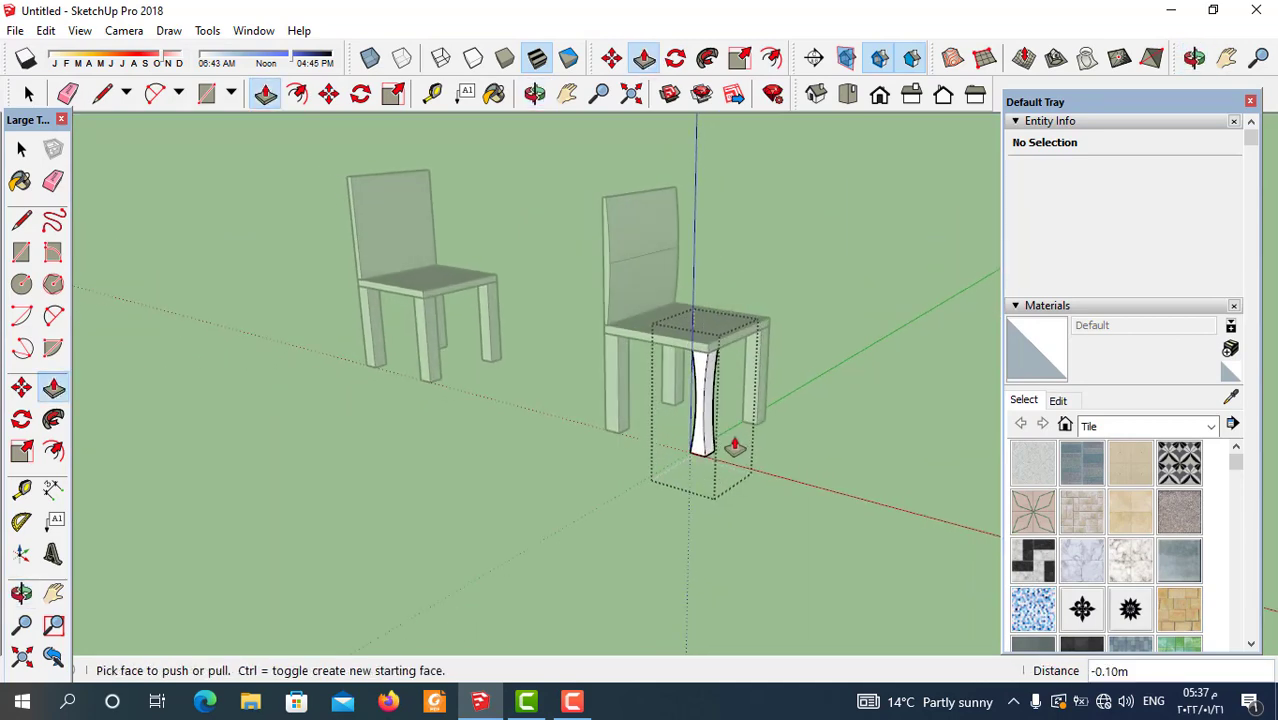
{"action": "key", "text": "space"}
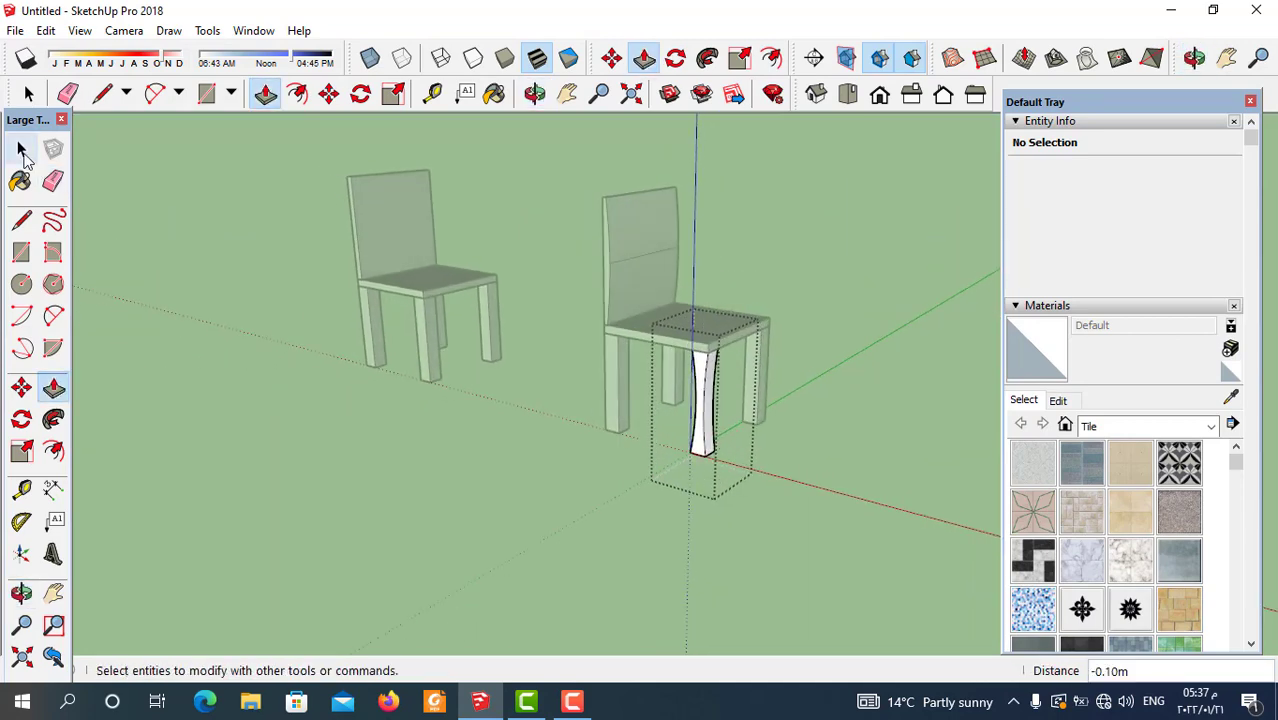
Step: Delete the copied chair's three straight legs, keeping the curved front leg
{"action": "mouse_move", "coordinate": [697, 587]}
{"action": "middle_mouse_down"}
{"action": "mouse_move", "coordinate": [685, 449]}
{"action": "mouse_move", "coordinate": [676, 486]}
{"action": "mouse_move", "coordinate": [736, 423]}
{"action": "middle_mouse_up"}
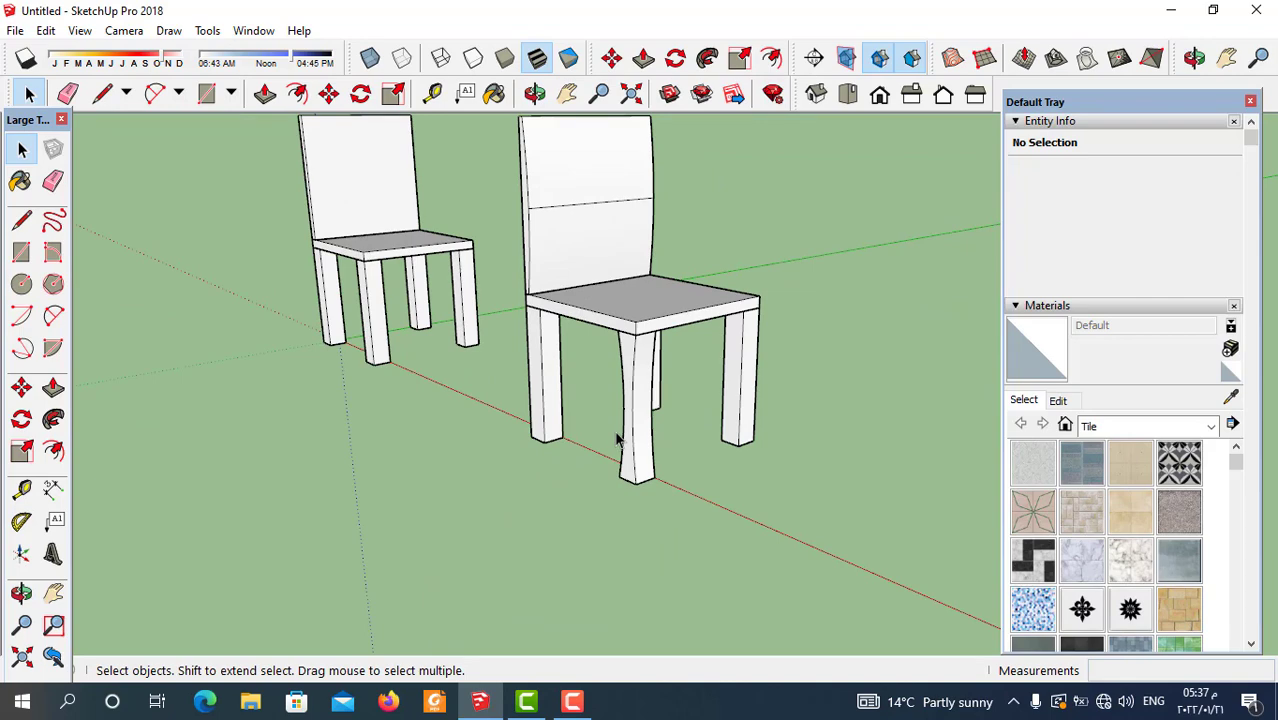
{"action": "left_click", "coordinate": [683, 397]}
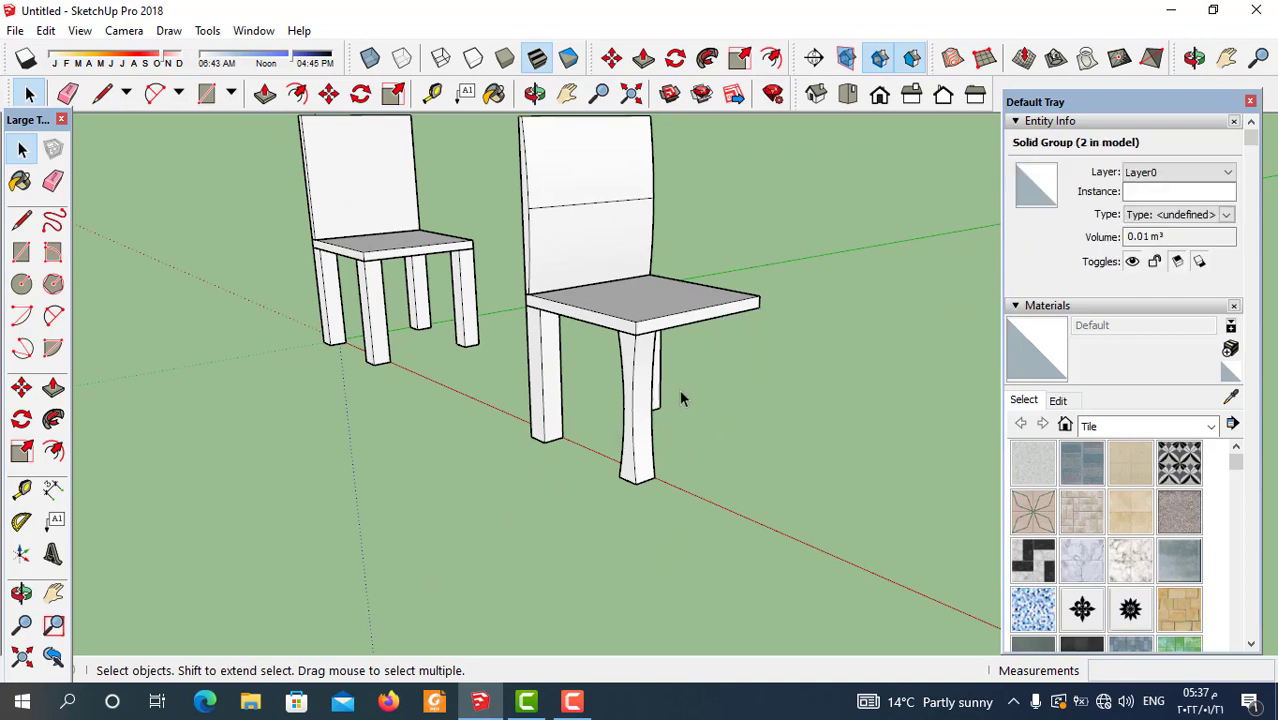
{"action": "middle_click_drag", "start_coordinate": [617, 383], "coordinate": [827, 371]}
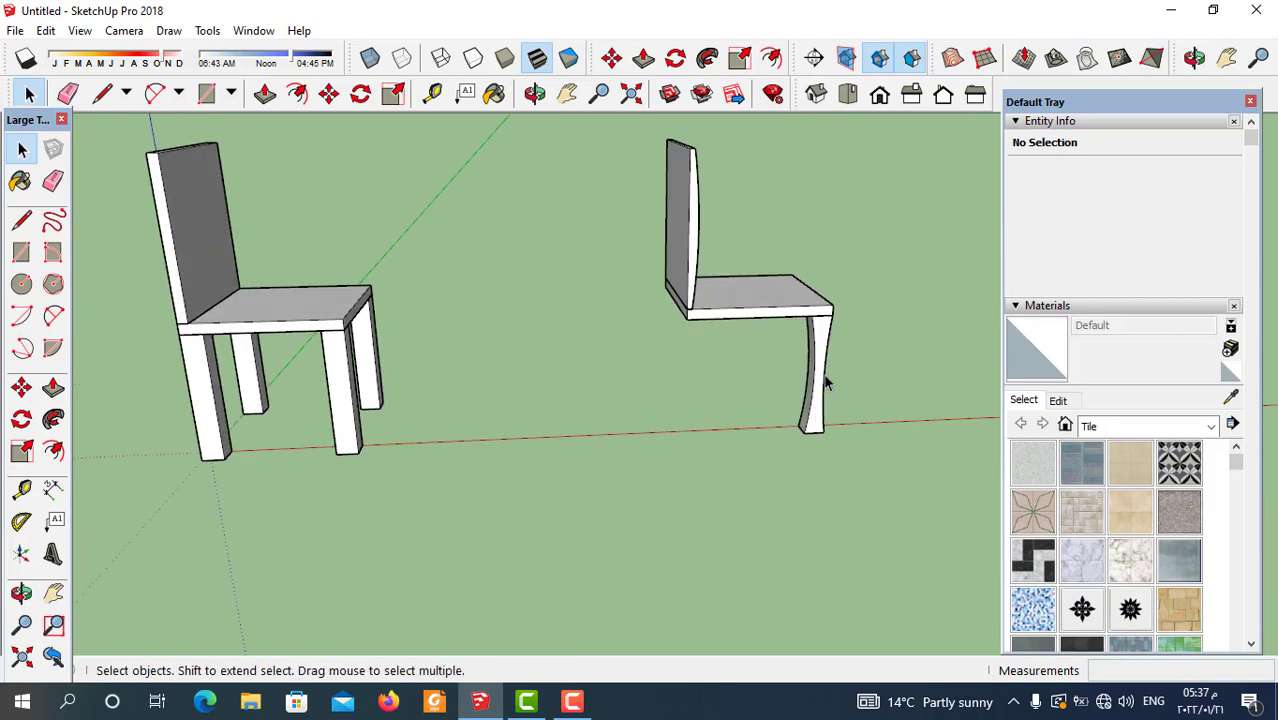
Step: Copy the curved leg along the red axis to beneath the seat's rear corner on the same side
{"action": "scroll", "coordinate": [827, 371], "scroll_direction": "up", "scroll_amount": 3}
{"action": "left_click", "coordinate": [815, 360]}
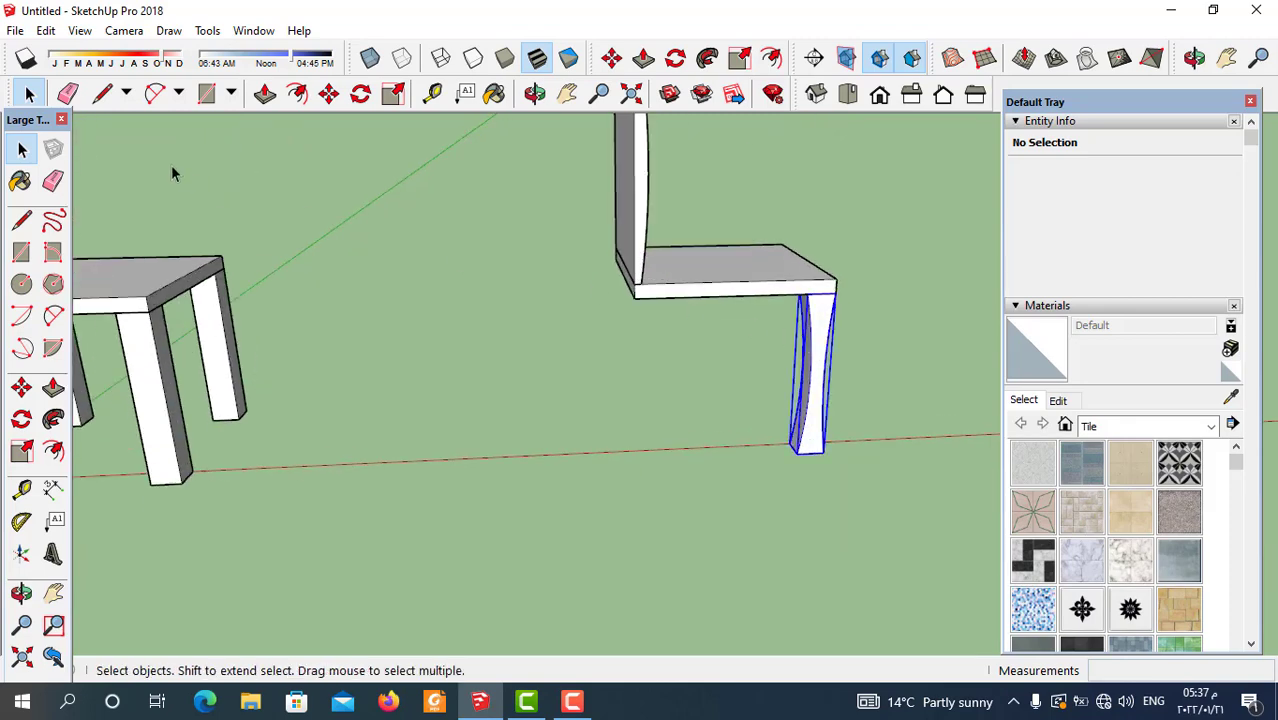
{"action": "left_click", "coordinate": [329, 93]}
{"action": "scroll", "coordinate": [757, 308], "scroll_direction": "up", "scroll_amount": 1}
{"action": "scroll", "coordinate": [871, 291], "scroll_direction": "up", "scroll_amount": 2}
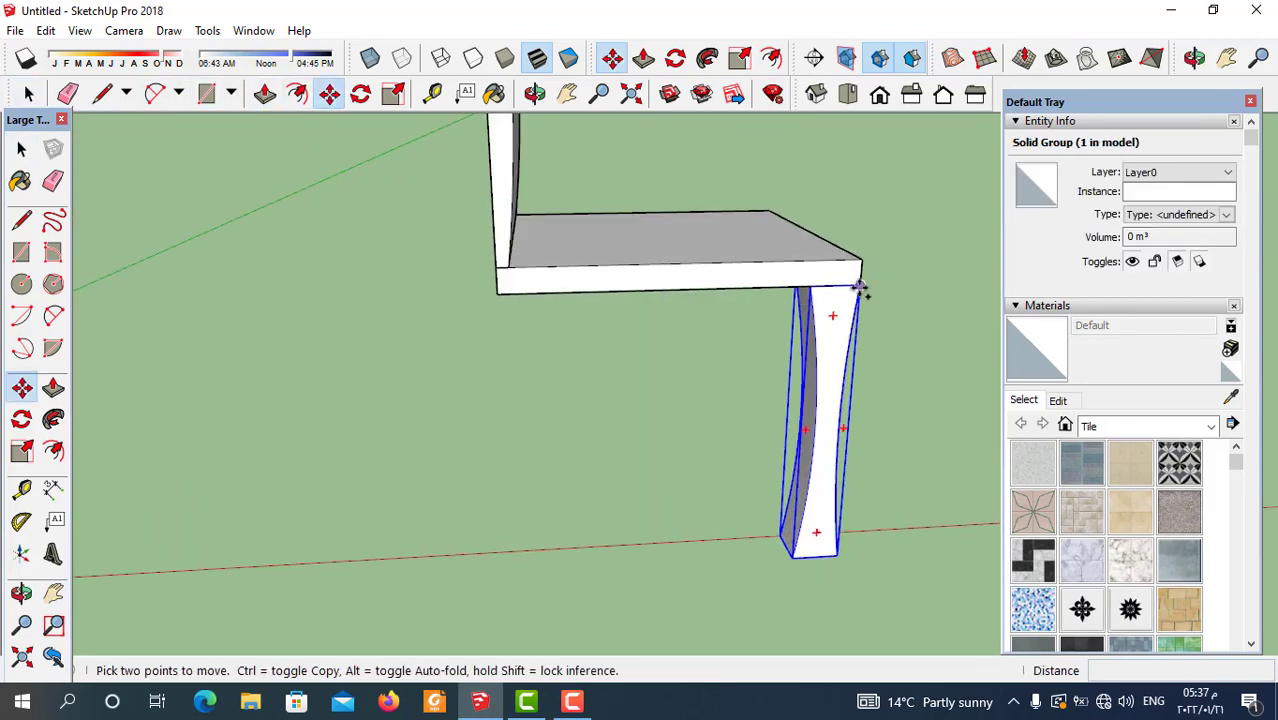
{"action": "left_click", "coordinate": [813, 288]}
{"action": "key", "text": "ctrl"}
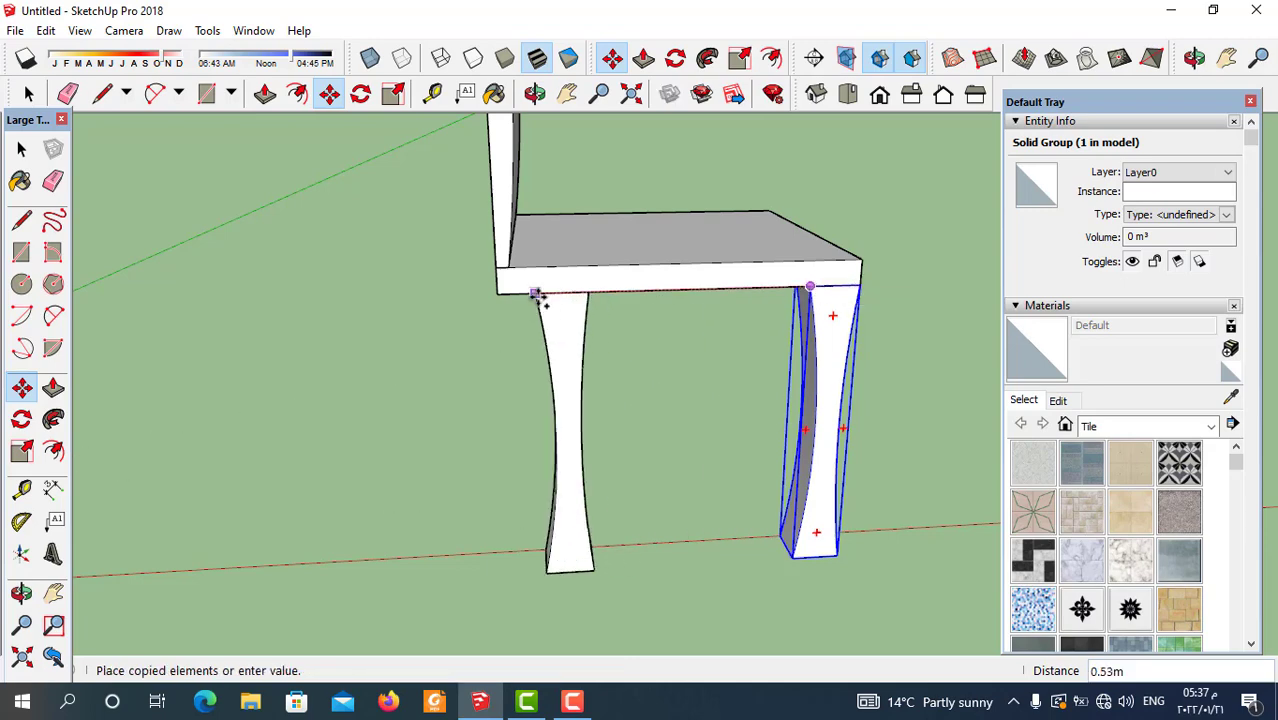
{"action": "left_click", "coordinate": [505, 290]}
Step: Copy both curved legs together along the green axis to beneath the opposite side of the seat
{"action": "middle_click_drag", "start_coordinate": [686, 337], "coordinate": [300, 330]}
{"action": "left_click", "coordinate": [752, 512], "text": "shift"}
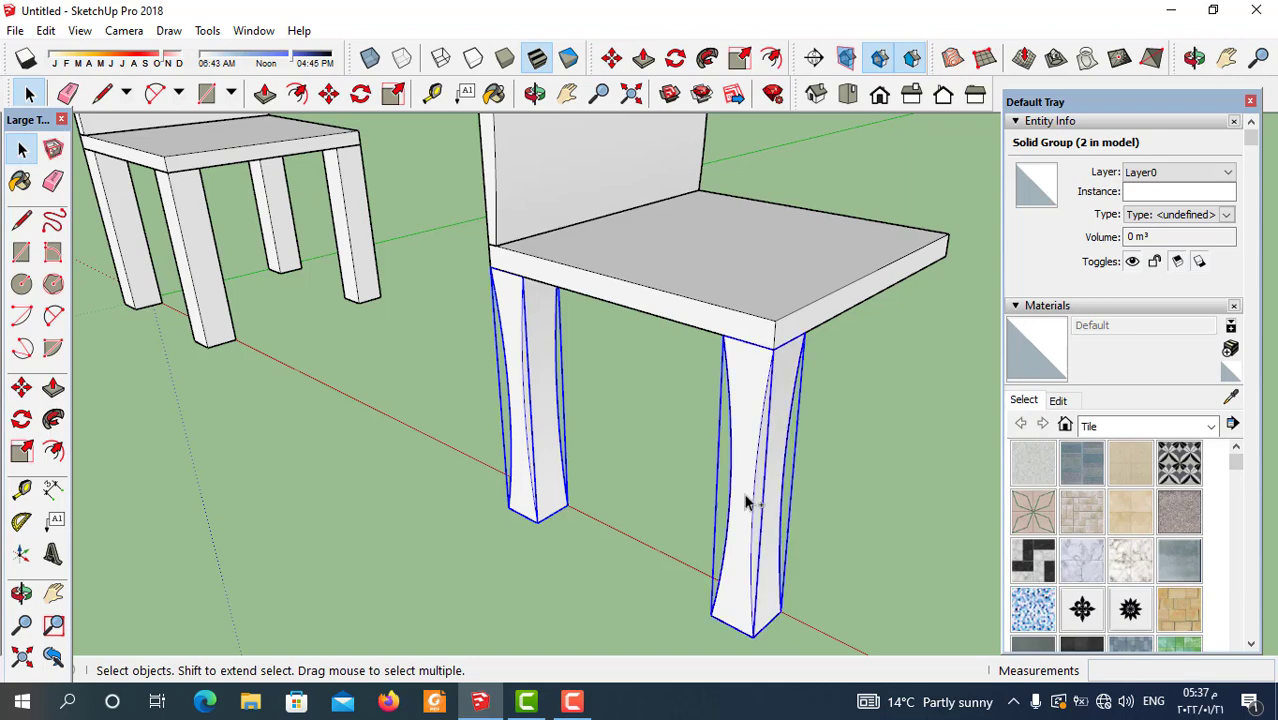
{"action": "scroll", "coordinate": [747, 499], "scroll_direction": "down", "scroll_amount": 2}
{"action": "left_click", "coordinate": [328, 93]}
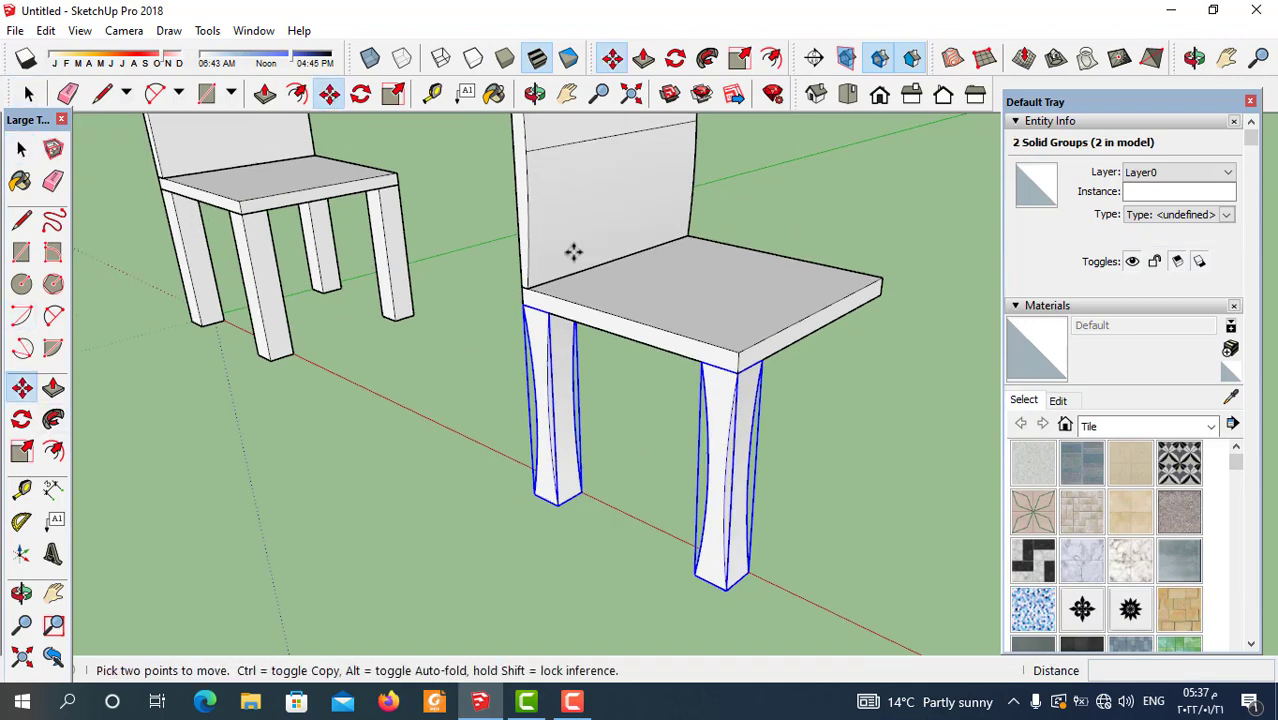
{"action": "scroll", "coordinate": [776, 380], "scroll_direction": "up", "scroll_amount": 5}
{"action": "scroll", "coordinate": [442, 377], "scroll_direction": "down", "scroll_amount": 2}
{"action": "scroll", "coordinate": [573, 357], "scroll_direction": "up", "scroll_amount": 1}
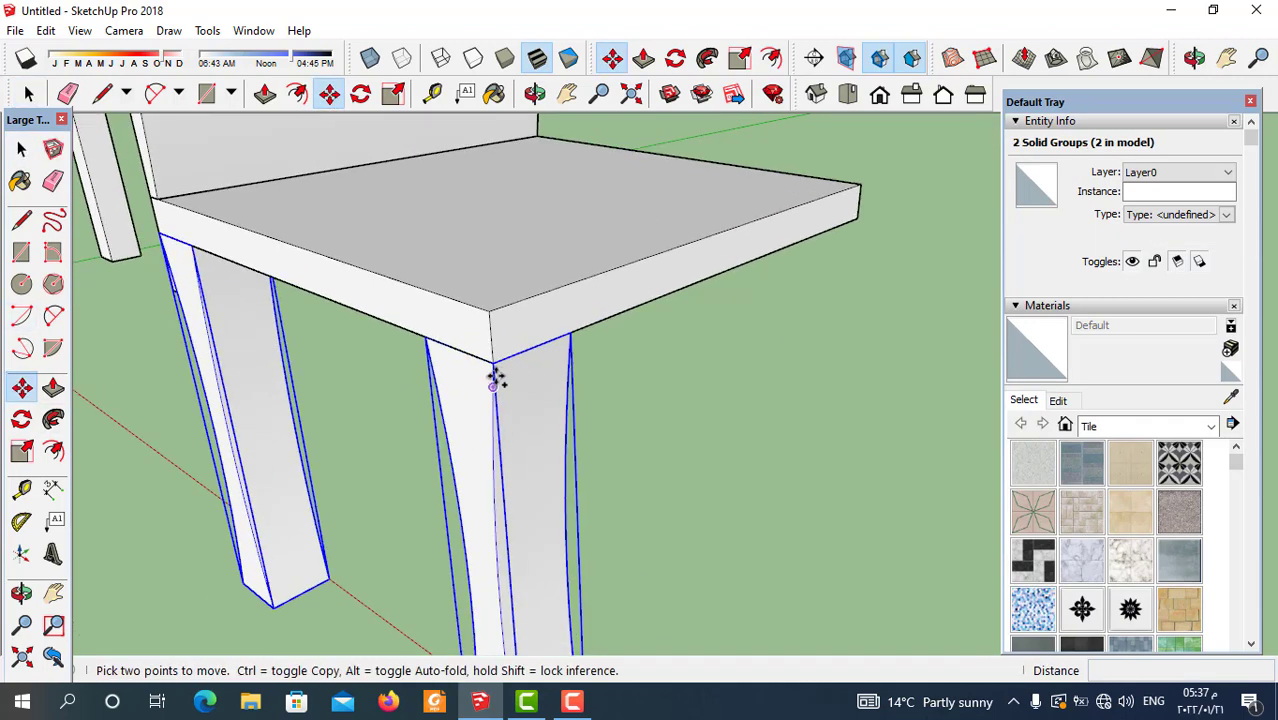
{"action": "key", "text": "ctrl"}
{"action": "left_click", "coordinate": [494, 370]}
{"action": "middle_click_drag", "start_coordinate": [599, 305], "coordinate": [907, 322]}
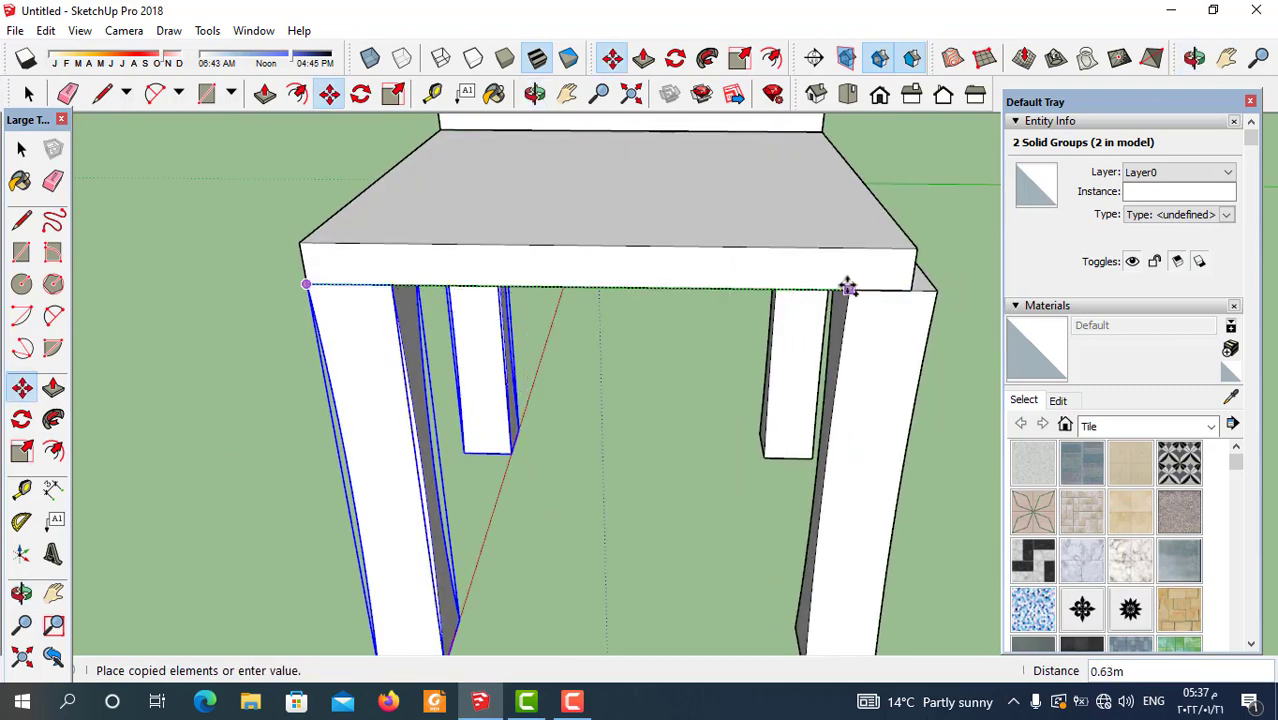
{"action": "left_click", "coordinate": [830, 288]}
Step: Examine the copied chair's four curved legs from several angles and clear the selection
{"action": "scroll", "coordinate": [573, 328], "scroll_direction": "down", "scroll_amount": 5}
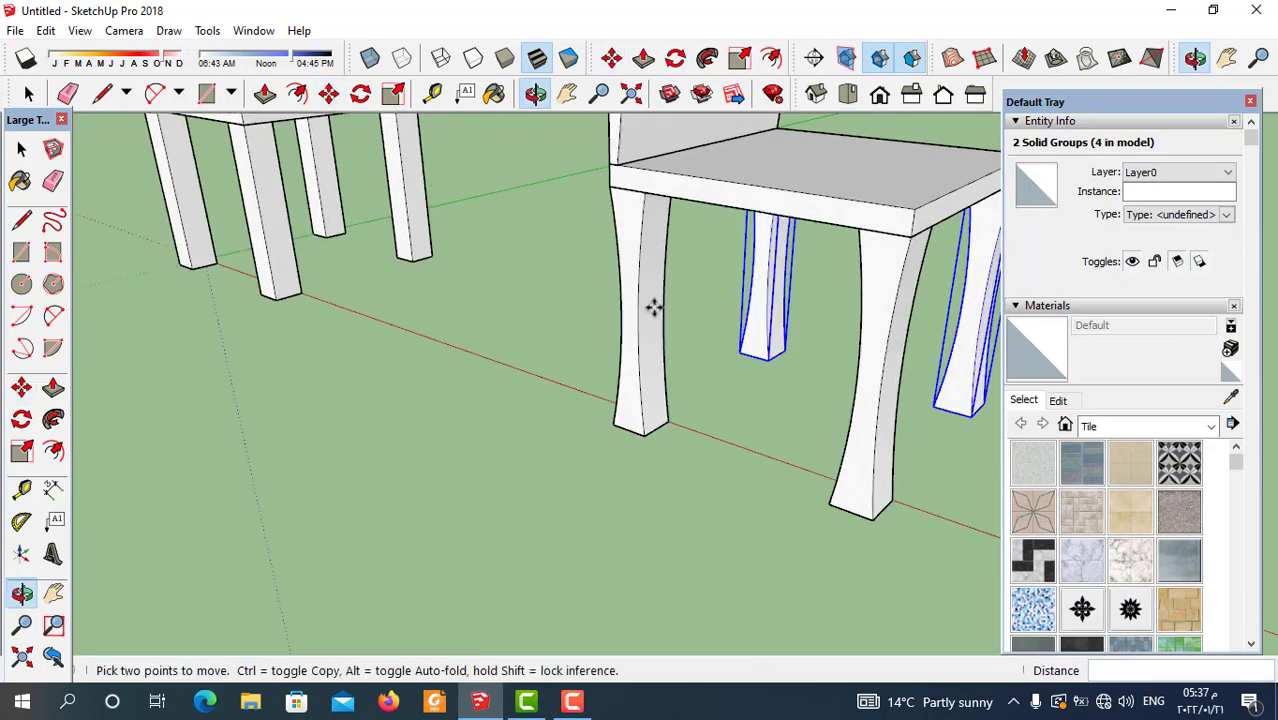
{"action": "middle_click_drag", "start_coordinate": [668, 357], "coordinate": [780, 350]}
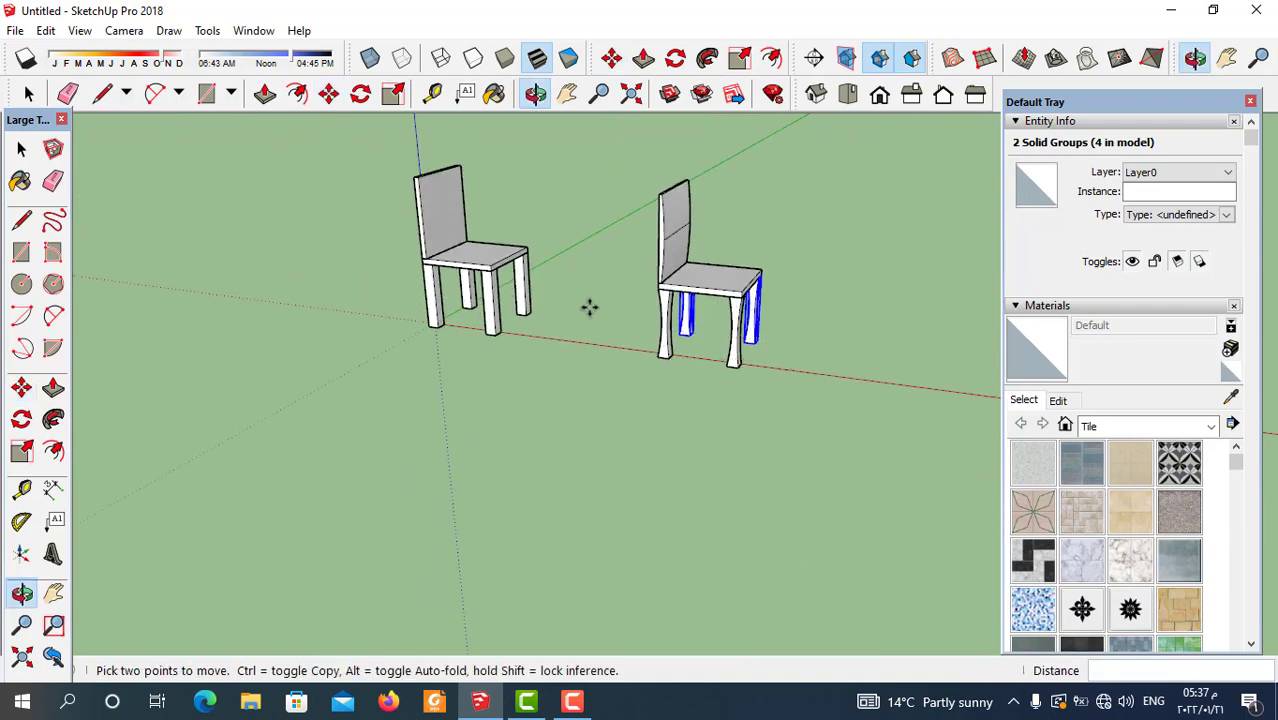
{"action": "middle_click_drag", "start_coordinate": [590, 305], "coordinate": [600, 277]}
{"action": "key", "text": "m"}
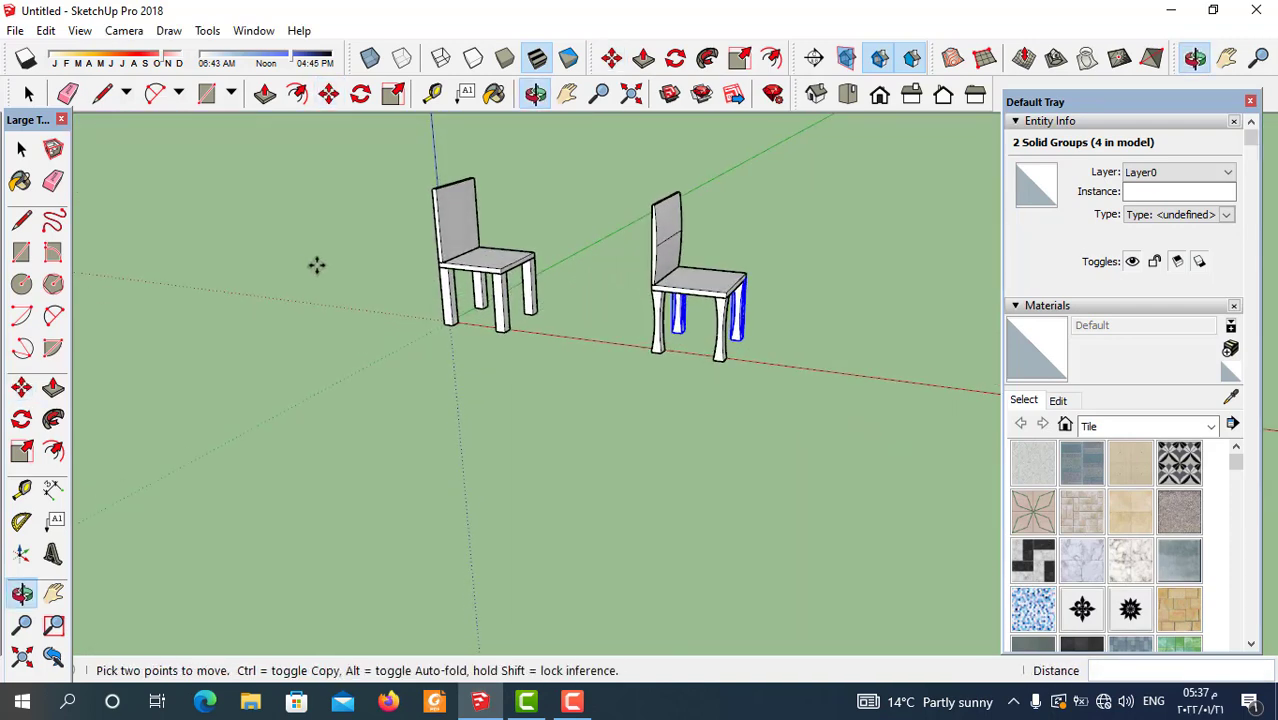
{"action": "middle_click_drag", "start_coordinate": [697, 318], "coordinate": [593, 285]}
{"action": "scroll", "coordinate": [700, 300], "scroll_direction": "up", "scroll_amount": 5}
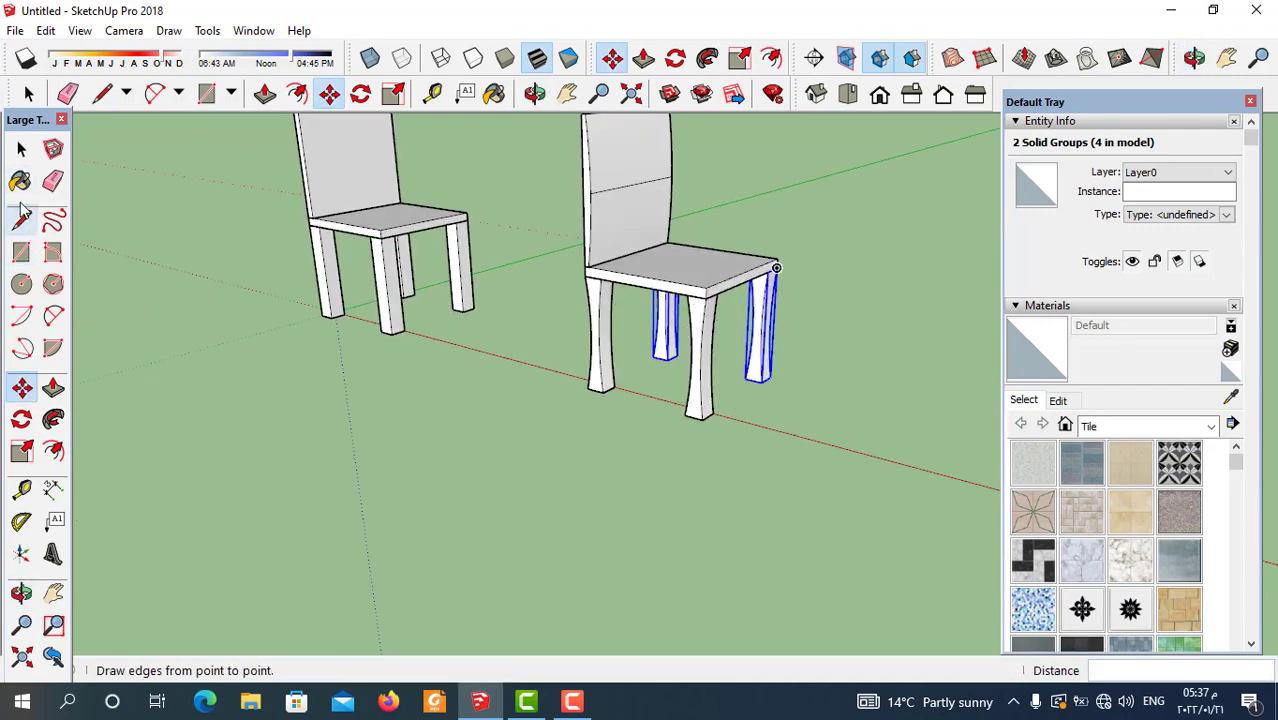
{"action": "left_click", "coordinate": [22, 148]}
{"action": "left_click", "coordinate": [779, 399]}
Step: Inside the copied chair's seat group, pull the seat's front face outward about 0.06 m
{"action": "scroll", "coordinate": [731, 290], "scroll_direction": "up", "scroll_amount": 3}
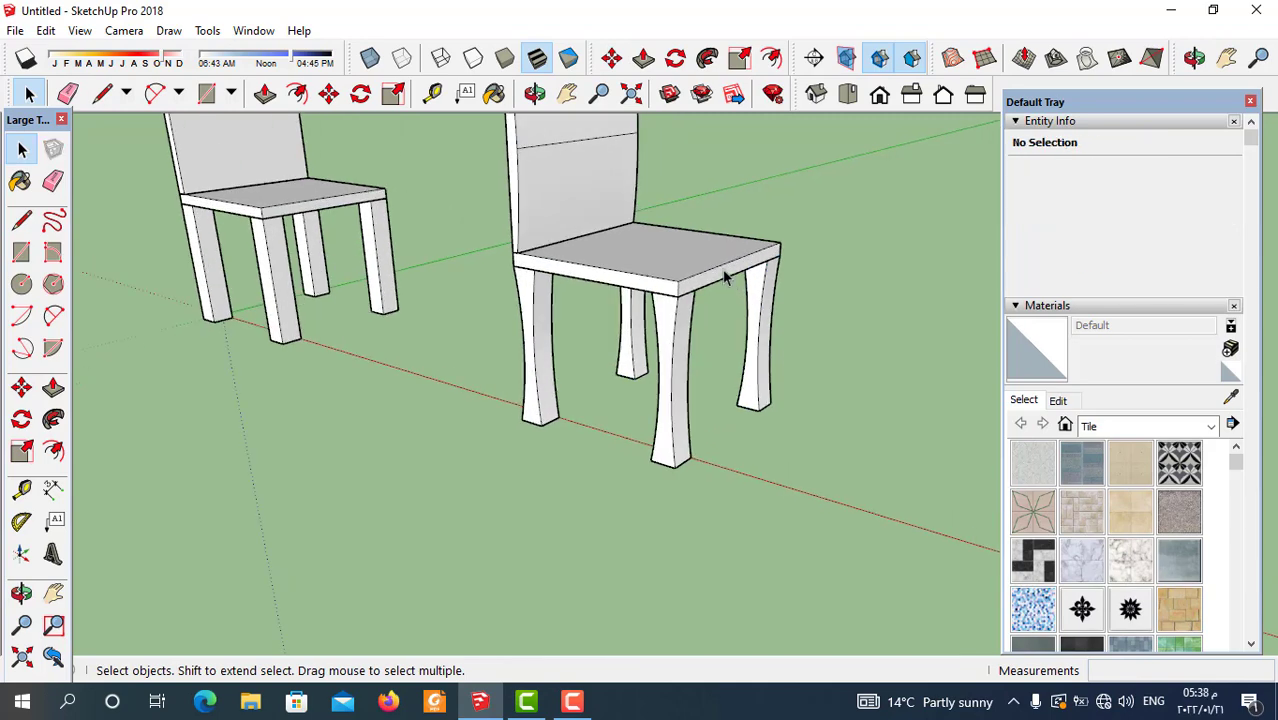
{"action": "double_click", "coordinate": [727, 278]}
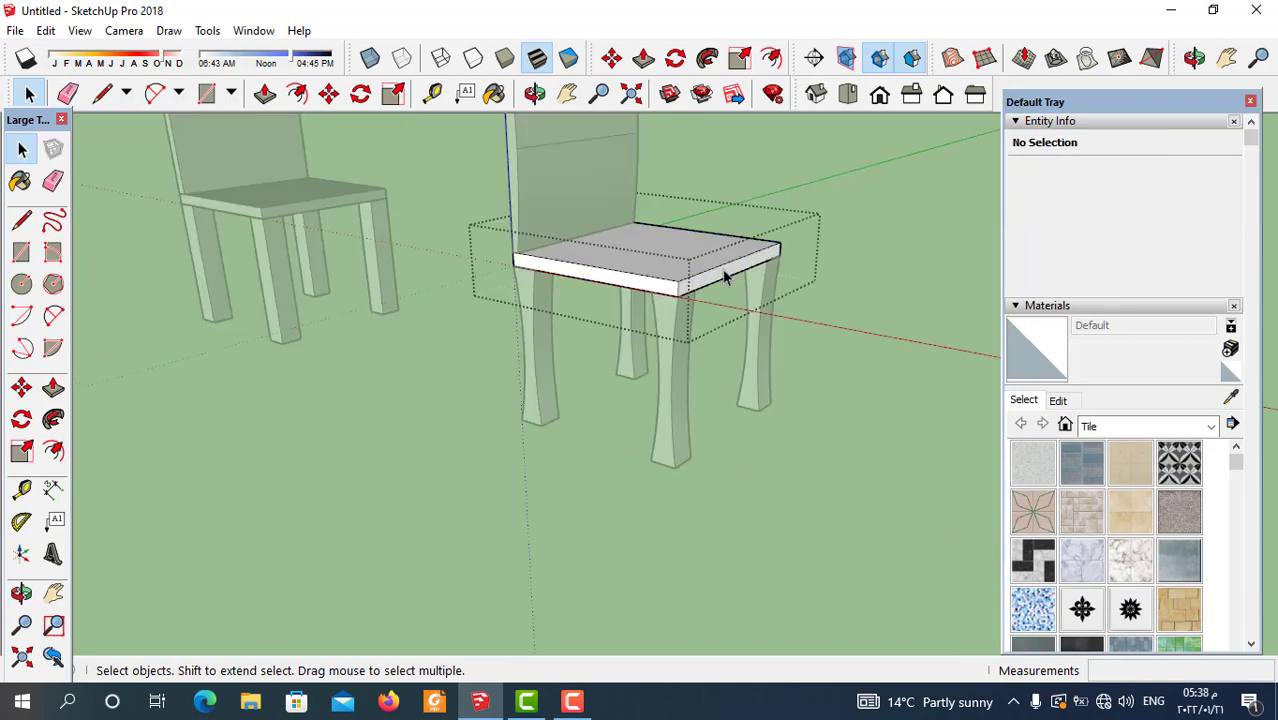
{"action": "left_click", "coordinate": [265, 93]}
{"action": "scroll", "coordinate": [805, 298], "scroll_direction": "up", "scroll_amount": 2}
{"action": "left_click_drag", "start_coordinate": [716, 272], "coordinate": [733, 285]}
{"action": "middle_click_drag", "start_coordinate": [733, 285], "coordinate": [594, 306]}
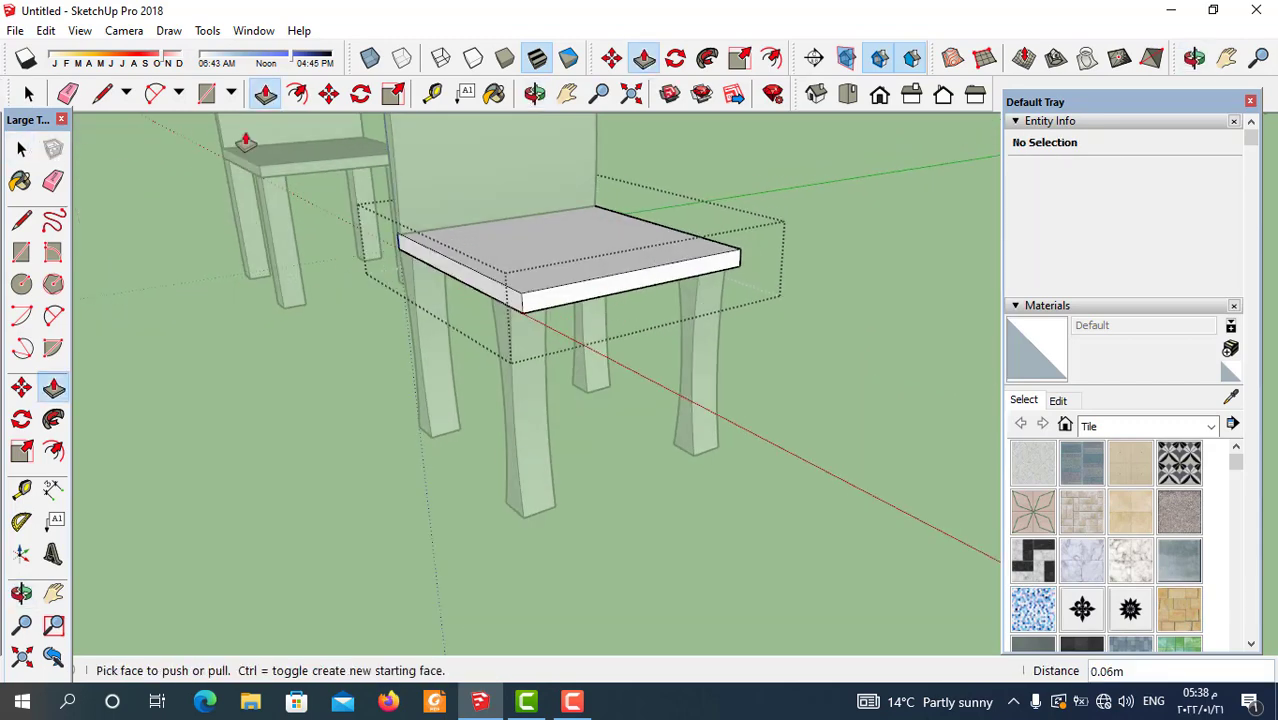
Step: Draw an arc along the lower edge of the seat's front face, corner to corner, bulging upward about 0.02 m
{"action": "left_click", "coordinate": [155, 95]}
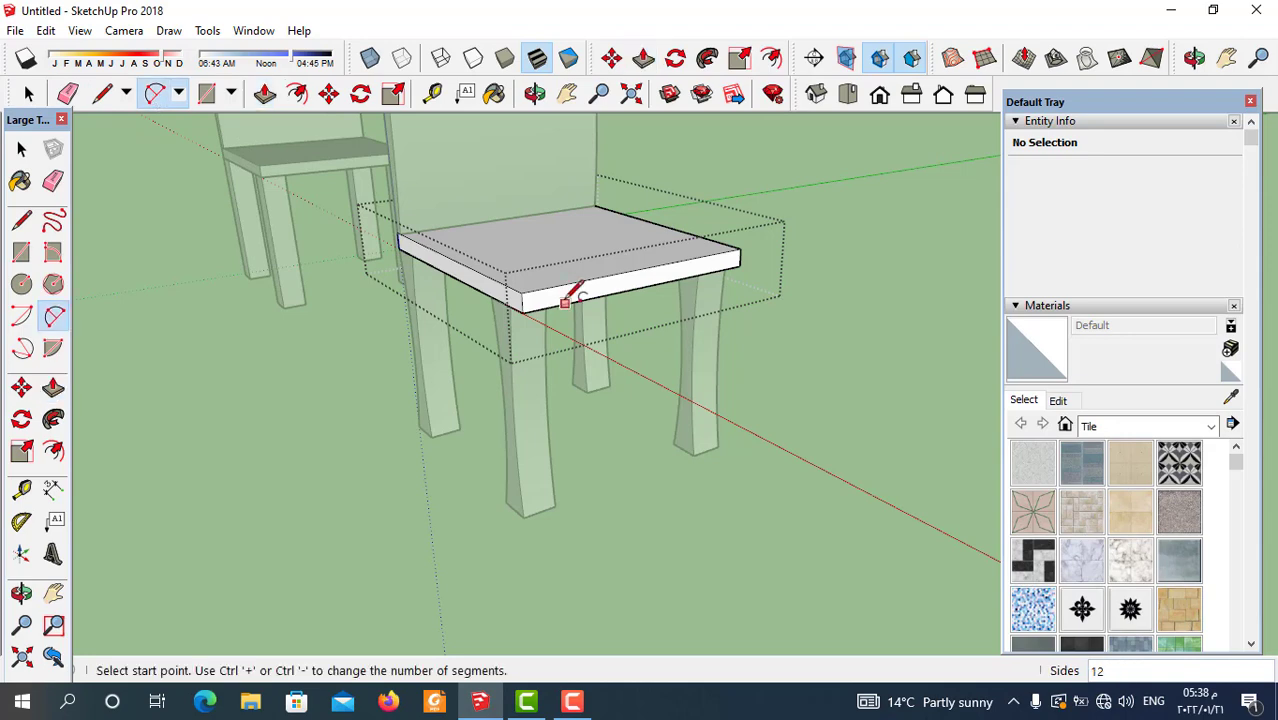
{"action": "scroll", "coordinate": [522, 308], "scroll_direction": "up", "scroll_amount": 3}
{"action": "left_click", "coordinate": [499, 319]}
{"action": "scroll", "coordinate": [499, 319], "scroll_direction": "down", "scroll_amount": 1}
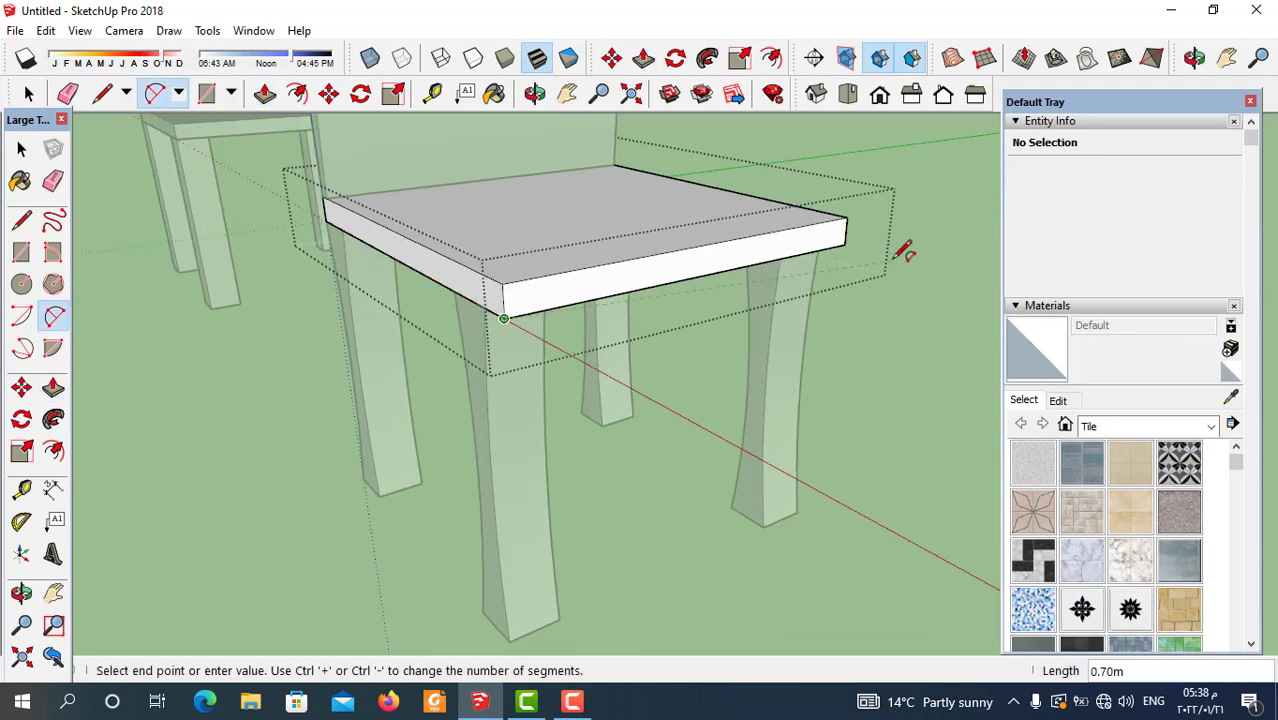
{"action": "left_click", "coordinate": [844, 244]}
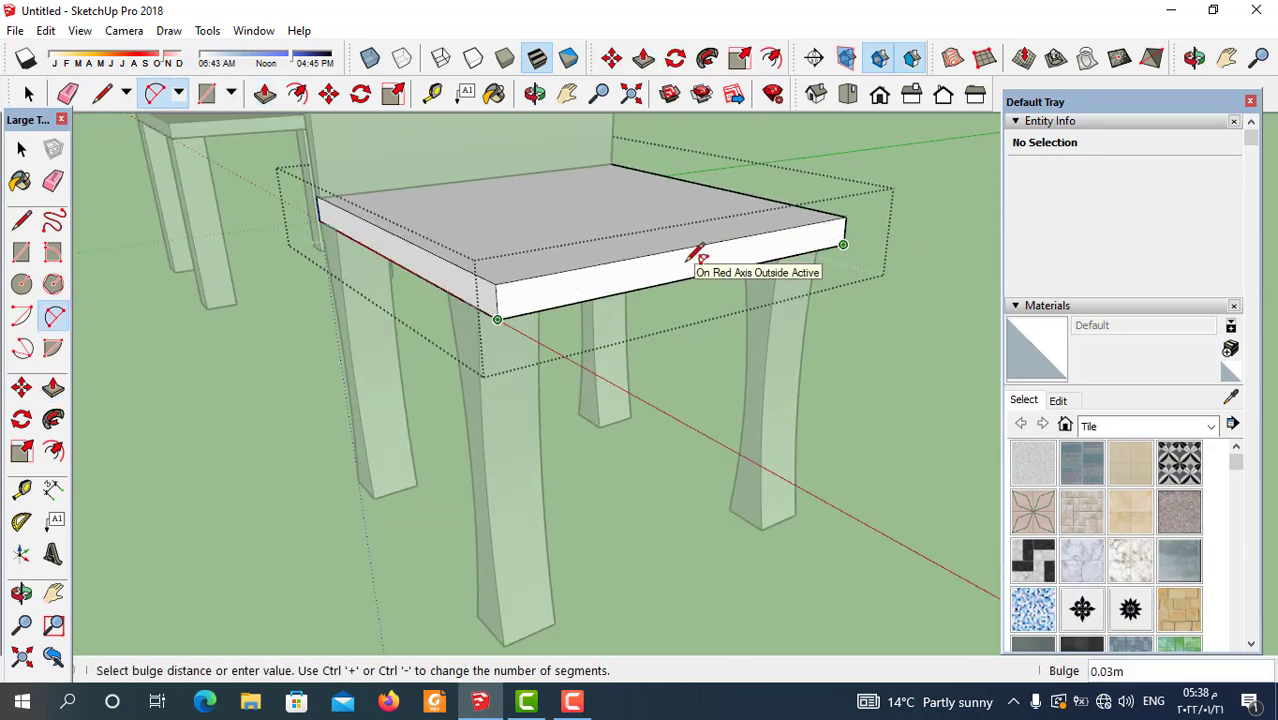
{"action": "scroll", "coordinate": [703, 256], "scroll_direction": "up", "scroll_amount": 2}
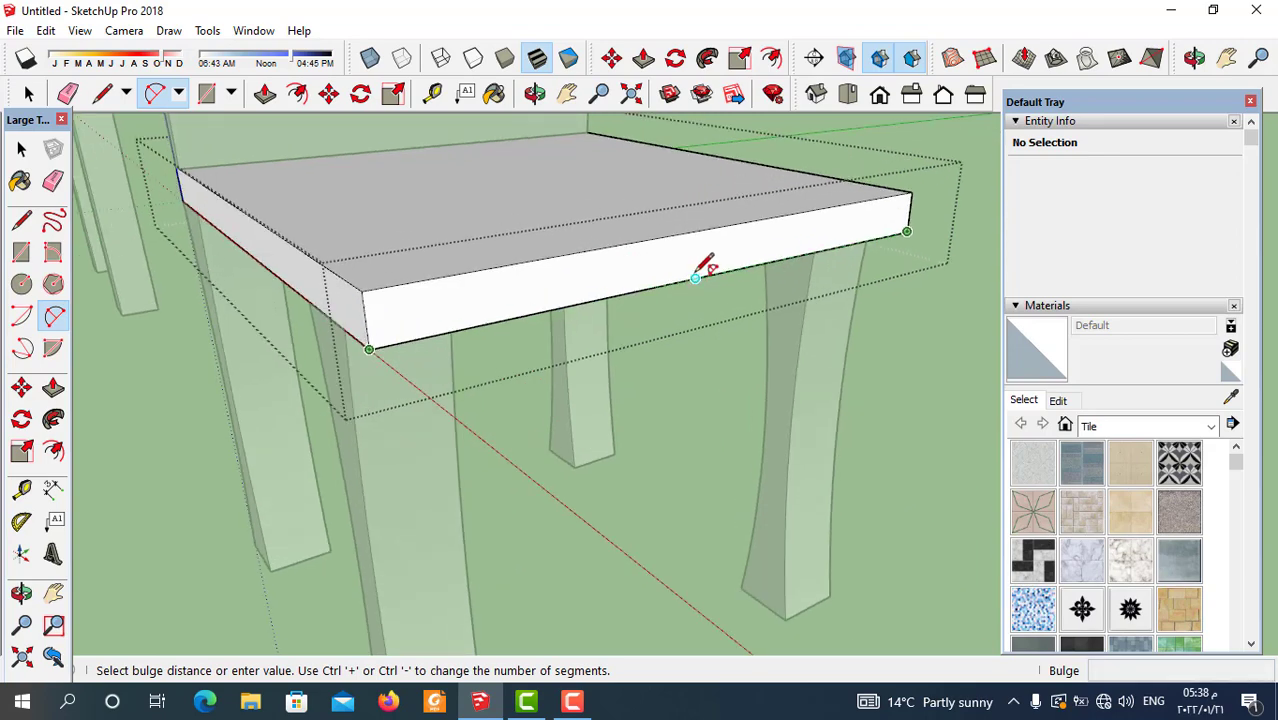
{"action": "left_click", "coordinate": [697, 258]}
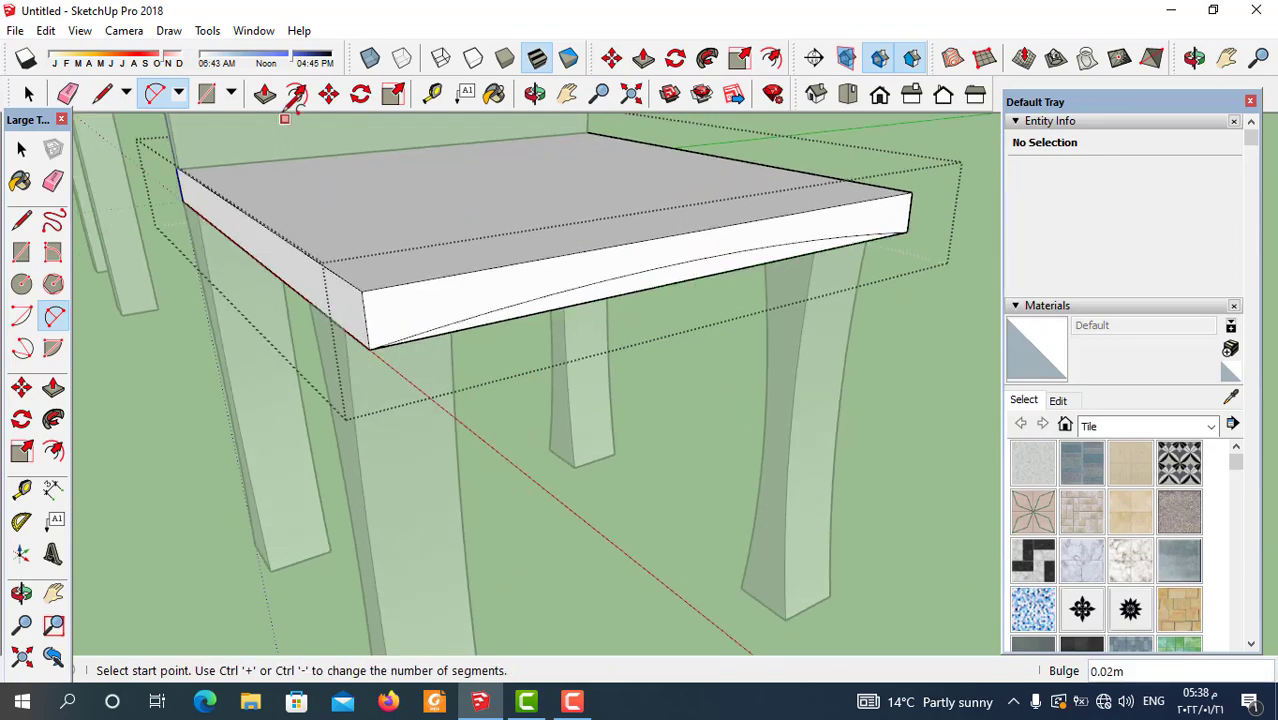
Step: Push the face below the arc back through the seat's full depth to cut it away, then leave the group
{"action": "left_click", "coordinate": [265, 93]}
{"action": "left_click", "coordinate": [620, 288]}
{"action": "middle_click_drag", "start_coordinate": [620, 288], "coordinate": [612, 296]}
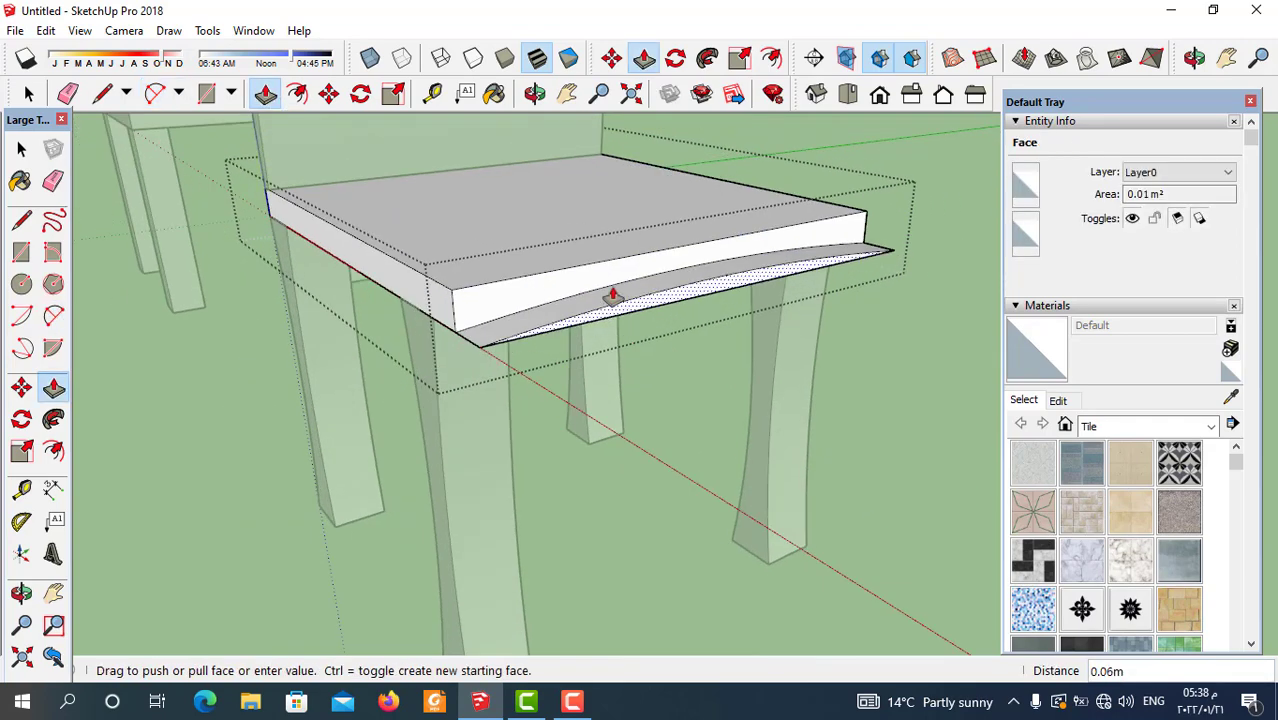
{"action": "left_click", "coordinate": [268, 226]}
{"action": "middle_click_drag", "start_coordinate": [268, 224], "coordinate": [573, 306]}
{"action": "left_click", "coordinate": [28, 93]}
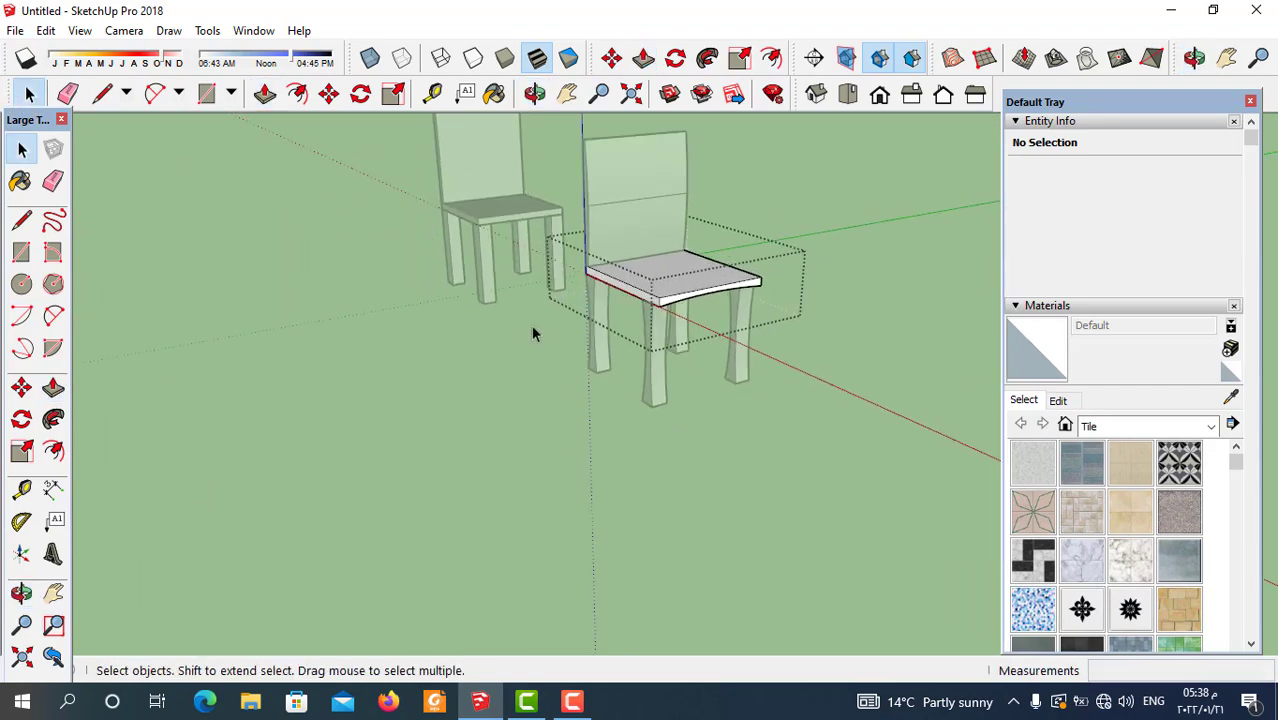
{"action": "left_click", "coordinate": [535, 340]}
Step: Draw a rectangle about 0.39 m by 0.29 m on the ground in front of the copied chair
{"action": "scroll", "coordinate": [550, 356], "scroll_direction": "down", "scroll_amount": 3}
{"action": "middle_click_drag", "start_coordinate": [550, 356], "coordinate": [622, 337]}
{"action": "scroll", "coordinate": [700, 338], "scroll_direction": "up", "scroll_amount": 2}
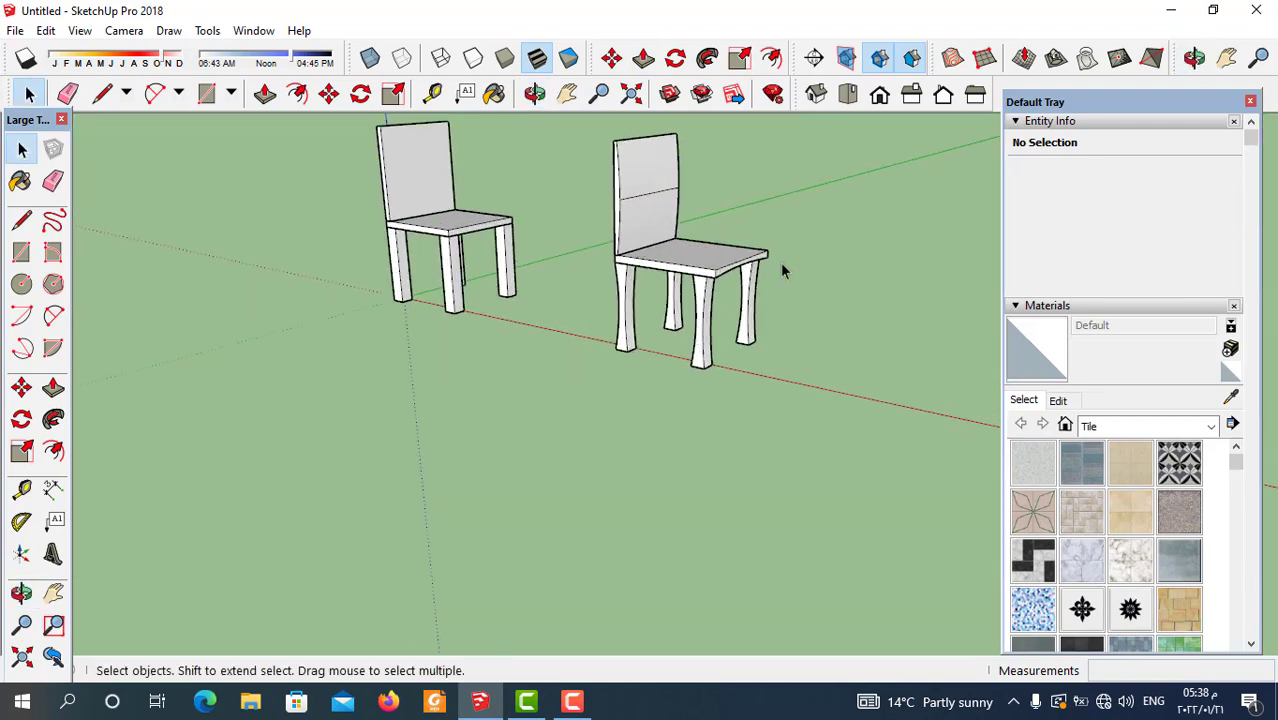
{"action": "middle_click_drag", "start_coordinate": [748, 283], "coordinate": [530, 270]}
{"action": "scroll", "coordinate": [530, 270], "scroll_direction": "down", "scroll_amount": 2}
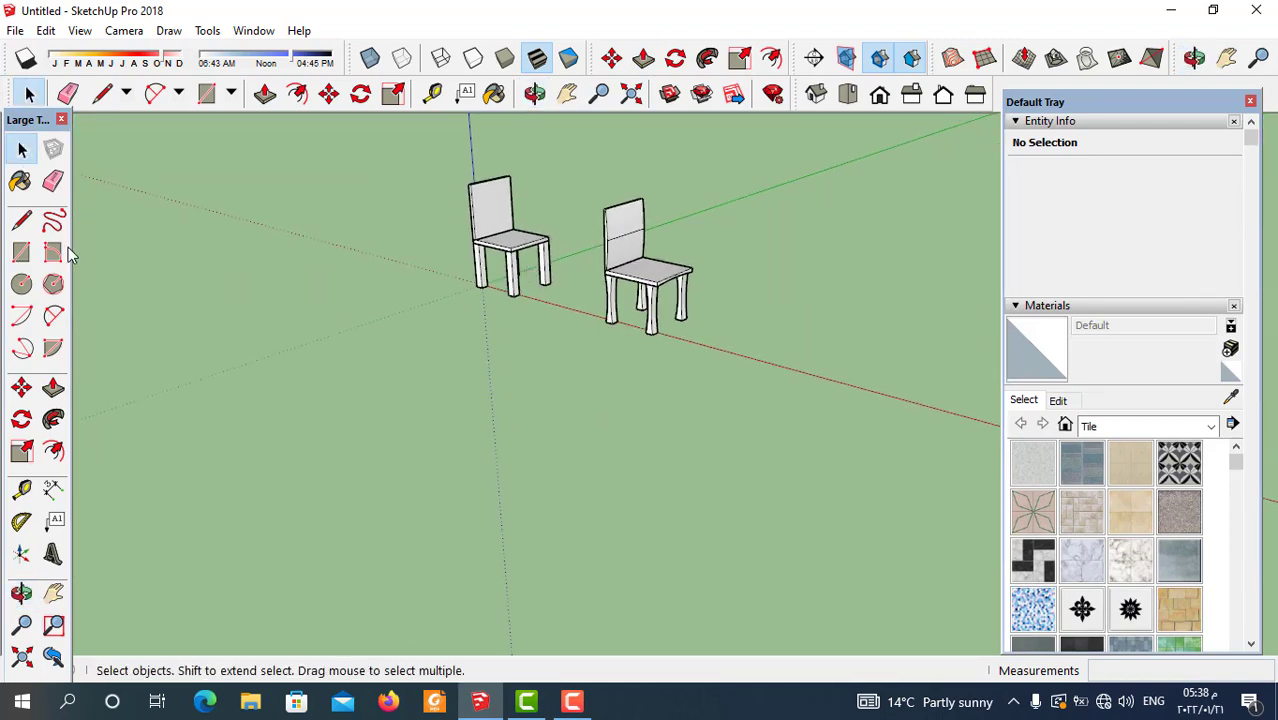
{"action": "left_click", "coordinate": [21, 252]}
{"action": "scroll", "coordinate": [727, 320], "scroll_direction": "up", "scroll_amount": 2}
{"action": "left_click", "coordinate": [716, 336]}
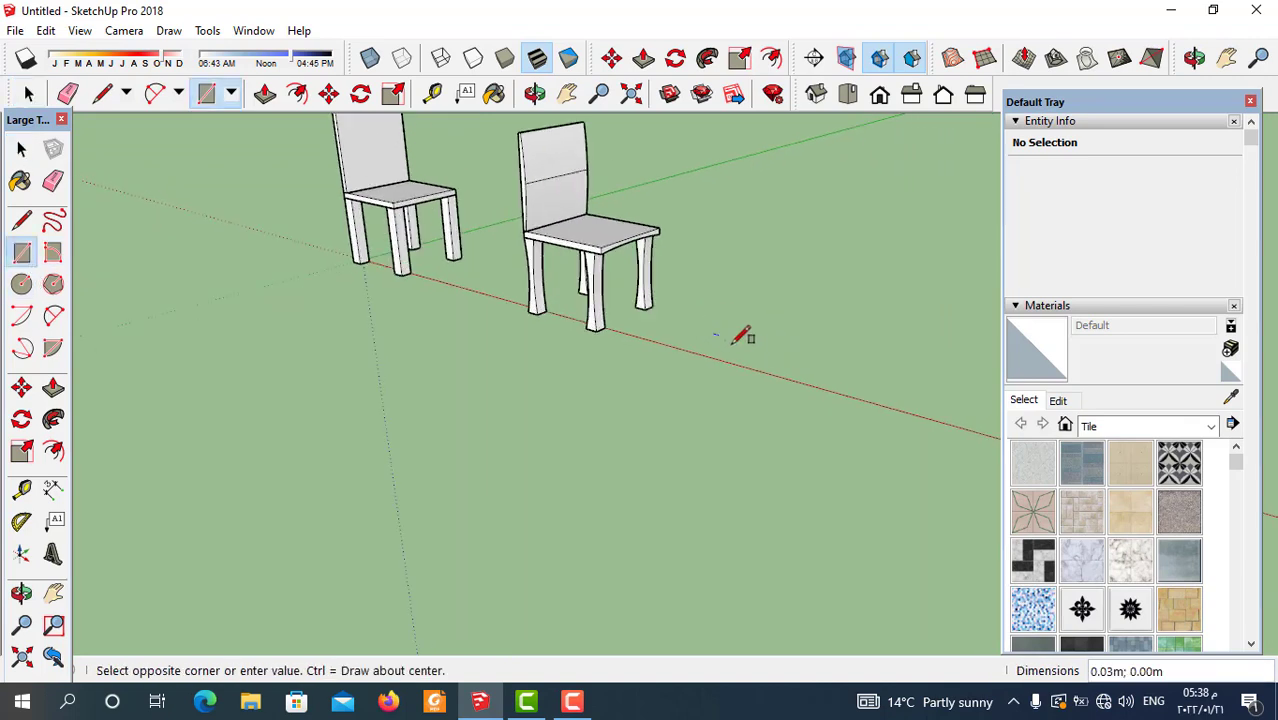
{"action": "left_click", "coordinate": [750, 348]}
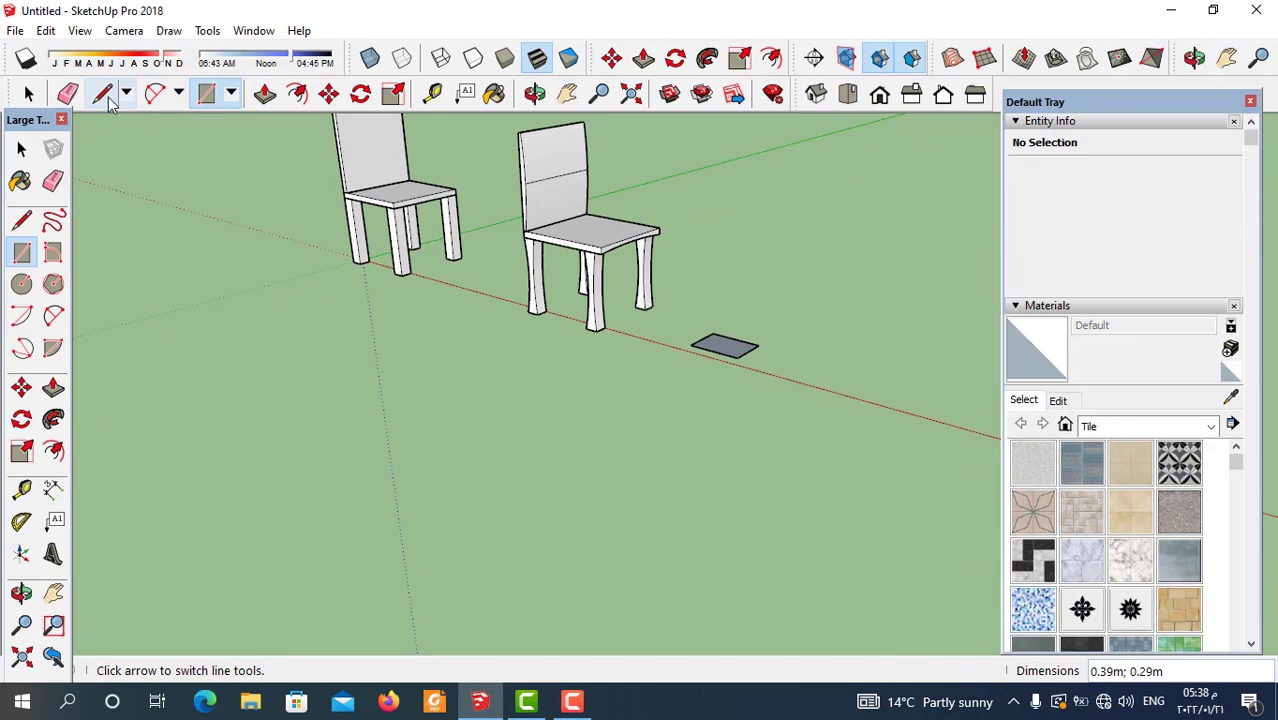
Step: Select the whole ground rectangle and make it a component with the default settings
{"action": "left_click", "coordinate": [29, 93]}
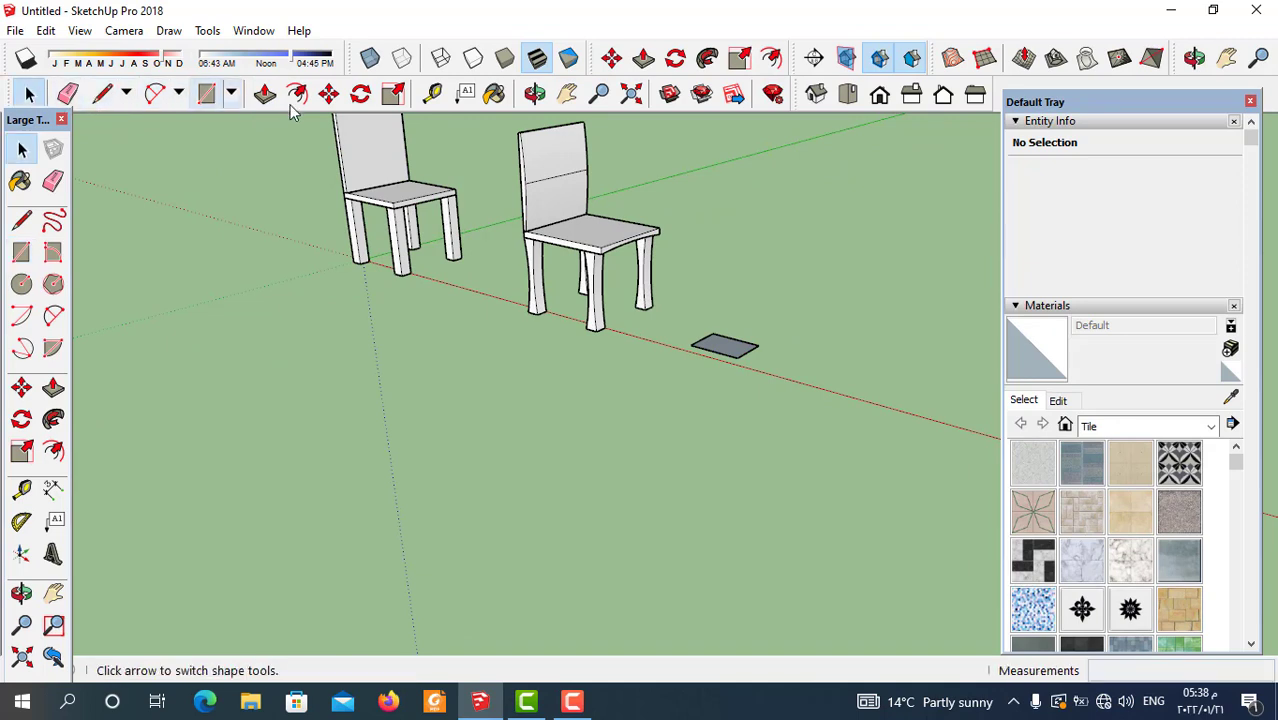
{"action": "right_click", "coordinate": [735, 352]}
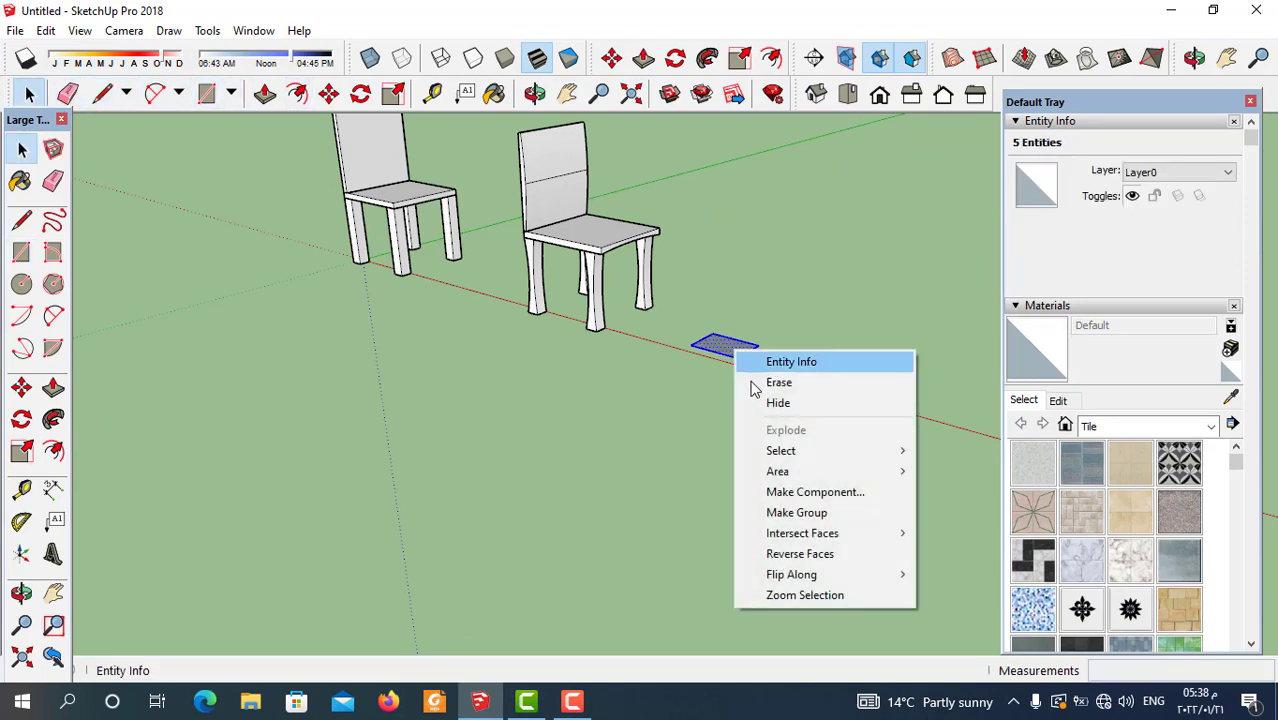
{"action": "left_click", "coordinate": [807, 491]}
{"action": "left_click", "coordinate": [655, 563]}
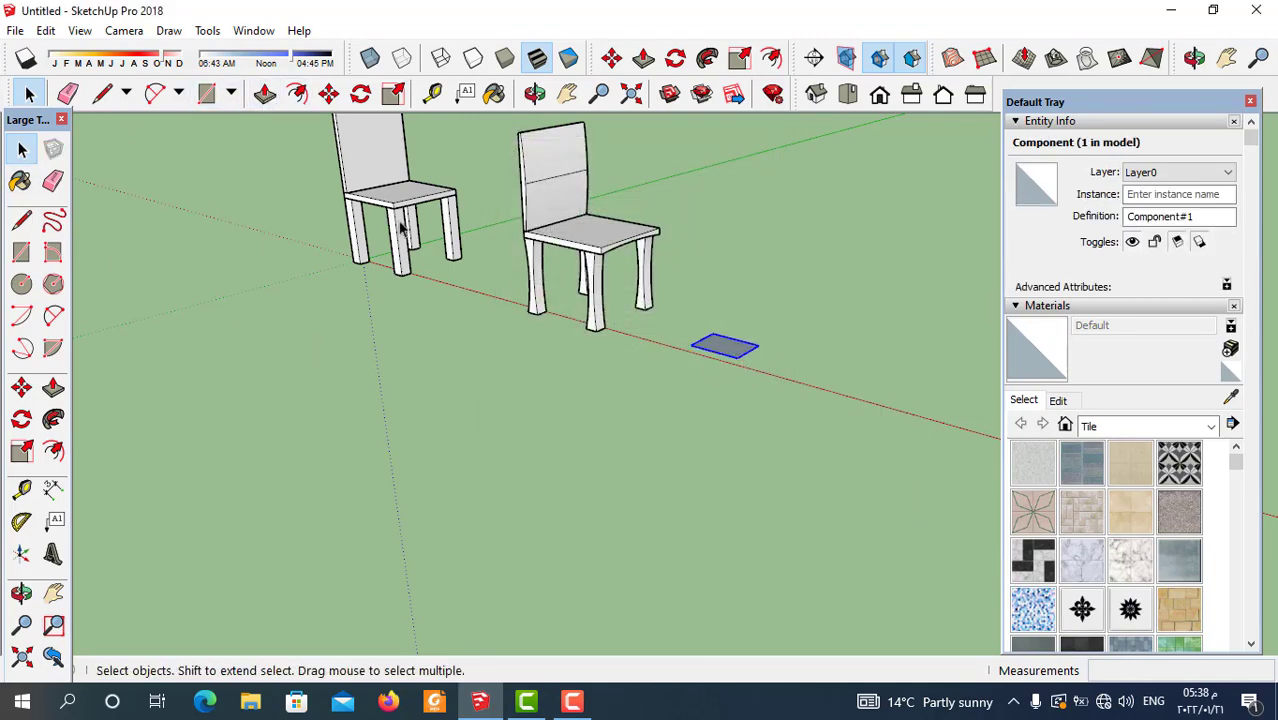
Step: Copy the rectangle component across the ground, placing the second instance about 0.95 m from the original
{"action": "left_click", "coordinate": [329, 93]}
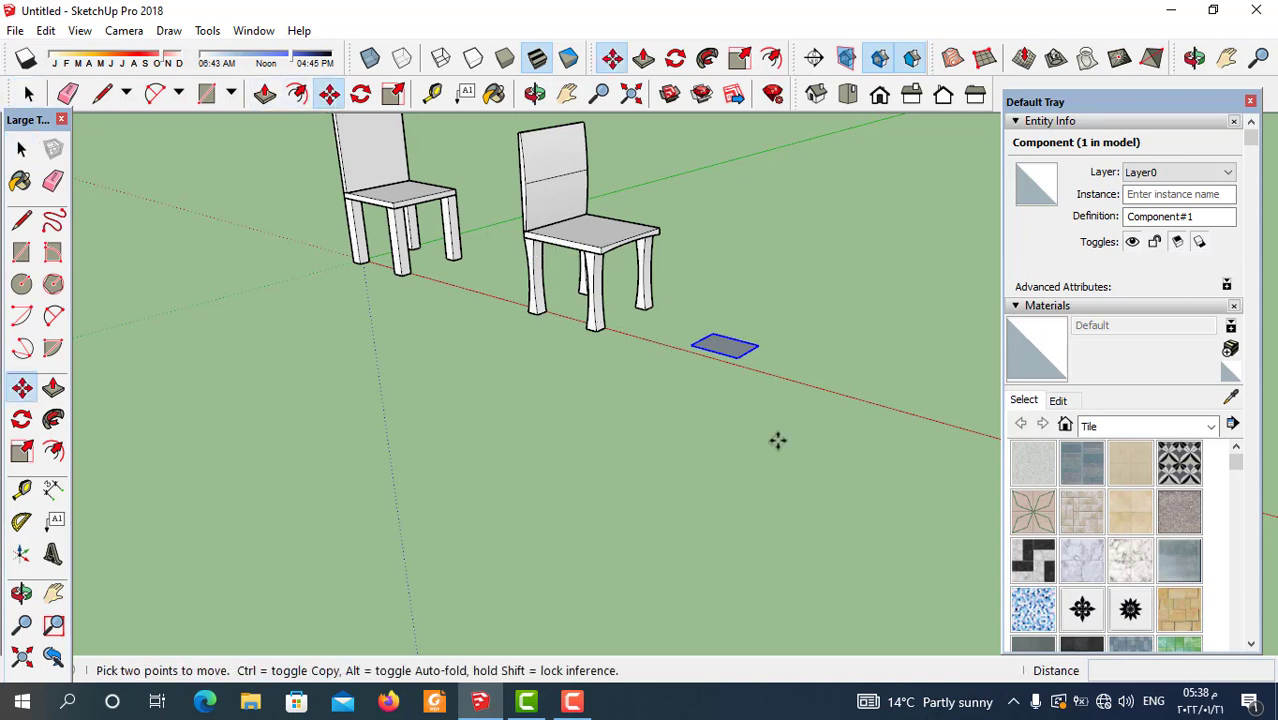
{"action": "key", "text": "ctrl"}
{"action": "left_click", "coordinate": [748, 374]}
{"action": "left_click", "coordinate": [664, 418]}
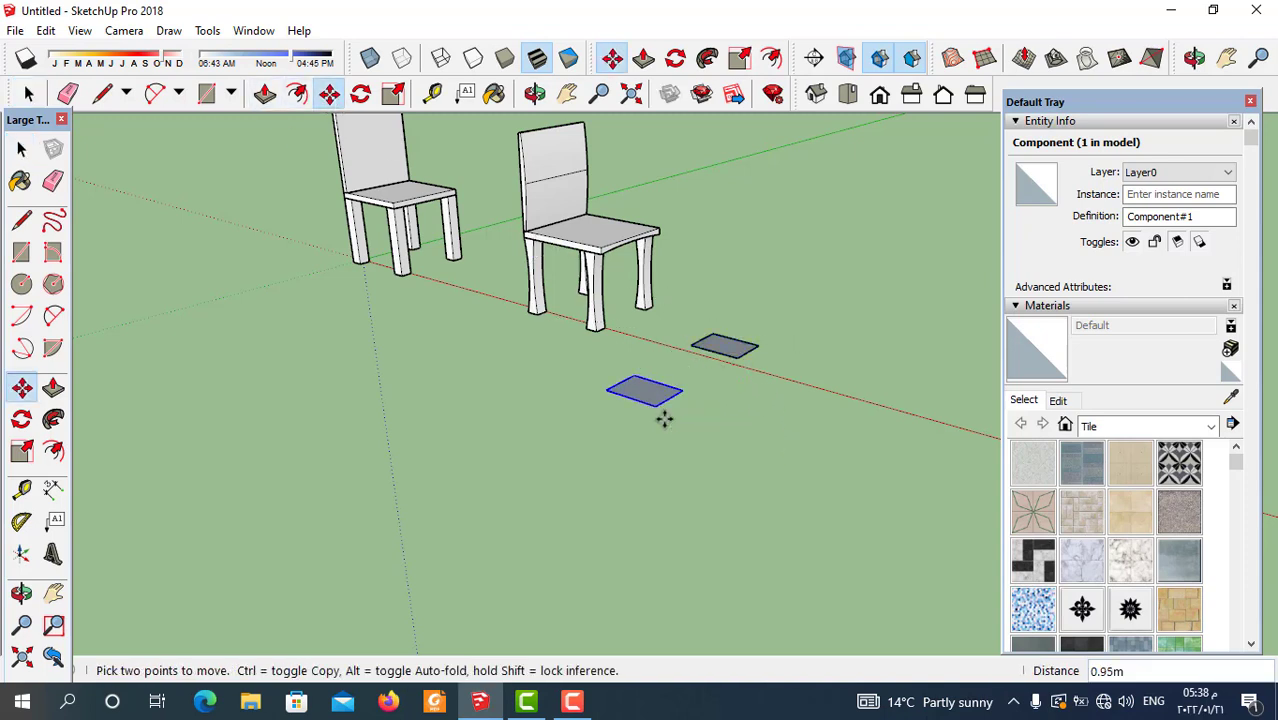
Step: Open the original rectangle component for editing and pull its face up into a box about 1.20 m tall
{"action": "left_click", "coordinate": [28, 93]}
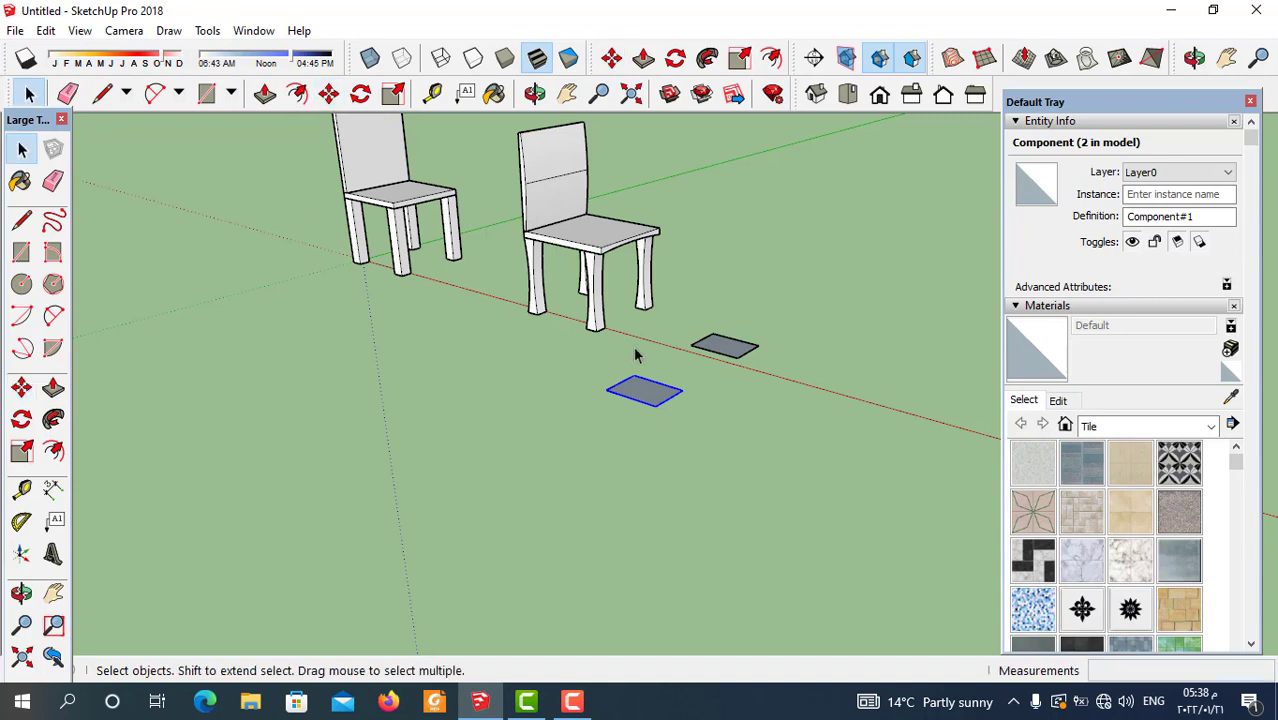
{"action": "double_click", "coordinate": [716, 345]}
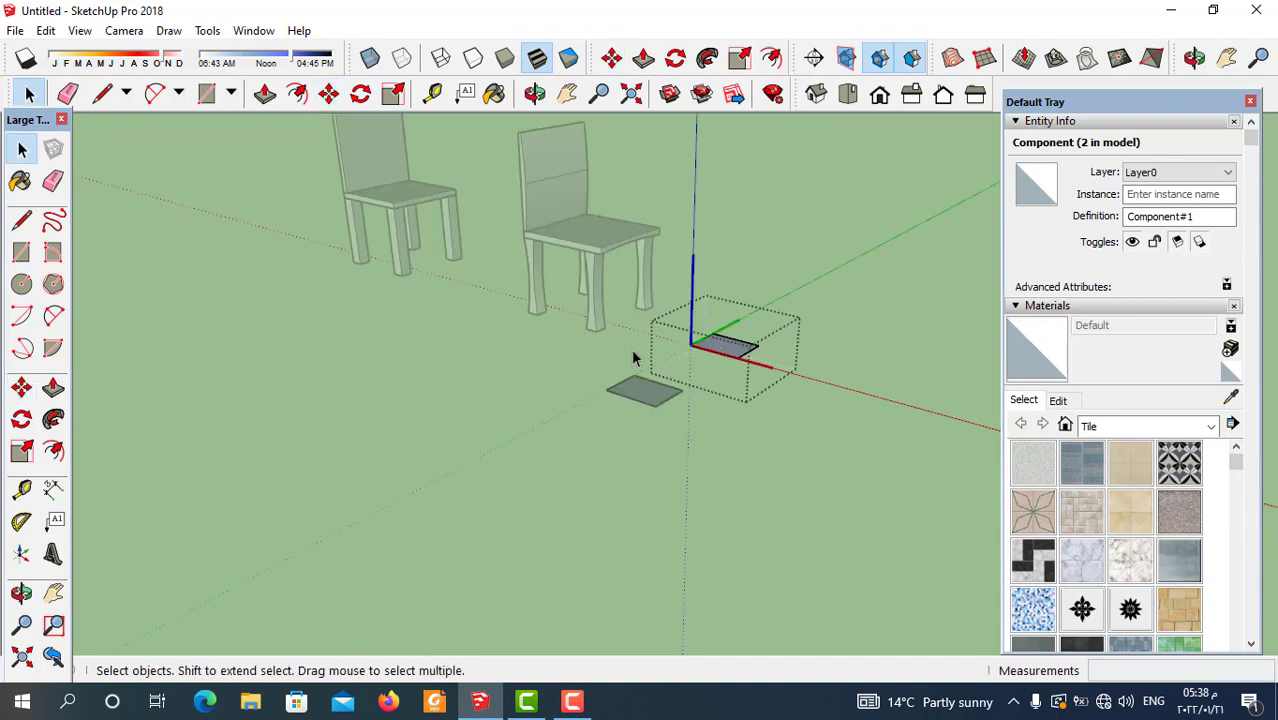
{"action": "left_click", "coordinate": [53, 388]}
{"action": "left_click", "coordinate": [750, 352]}
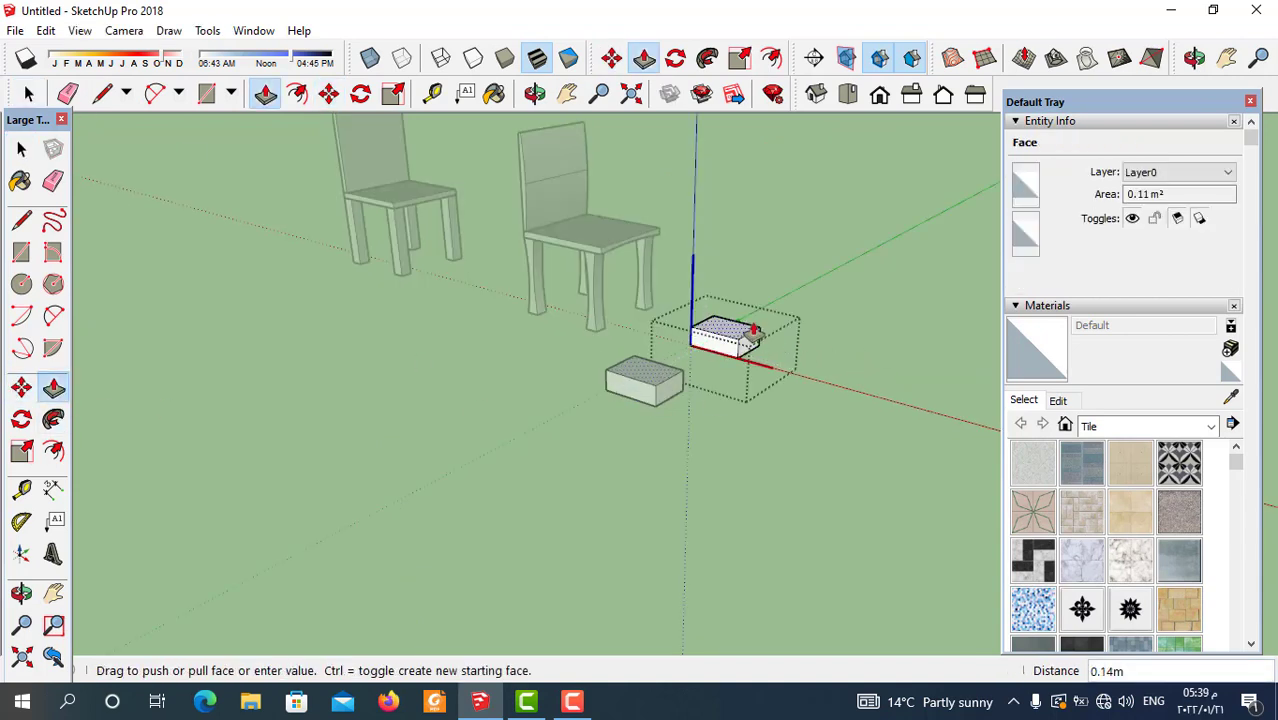
{"action": "left_click", "coordinate": [776, 190]}
Step: Draw an arc along one long vertical edge of the box's front face, corner to corner, bulging inward
{"action": "middle_click_drag", "start_coordinate": [776, 194], "coordinate": [853, 374]}
{"action": "left_click", "coordinate": [21, 148]}
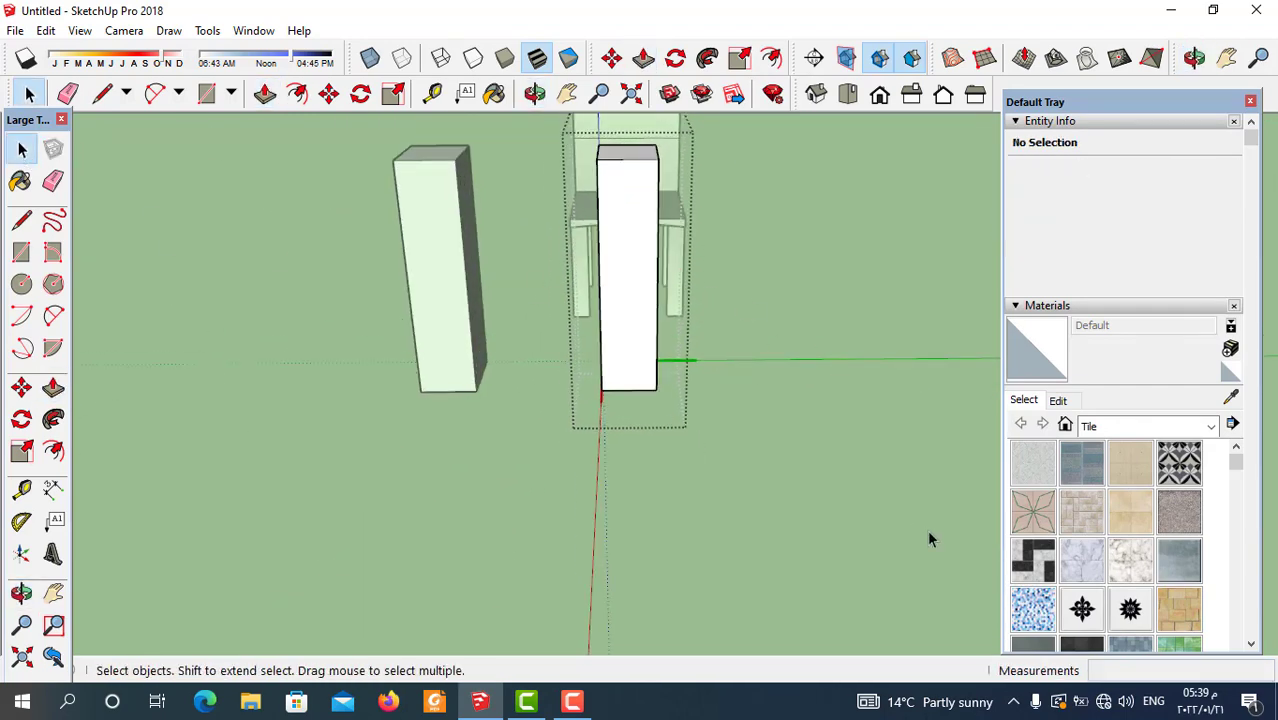
{"action": "middle_click_drag", "start_coordinate": [927, 529], "coordinate": [619, 362]}
{"action": "double_click", "coordinate": [616, 368]}
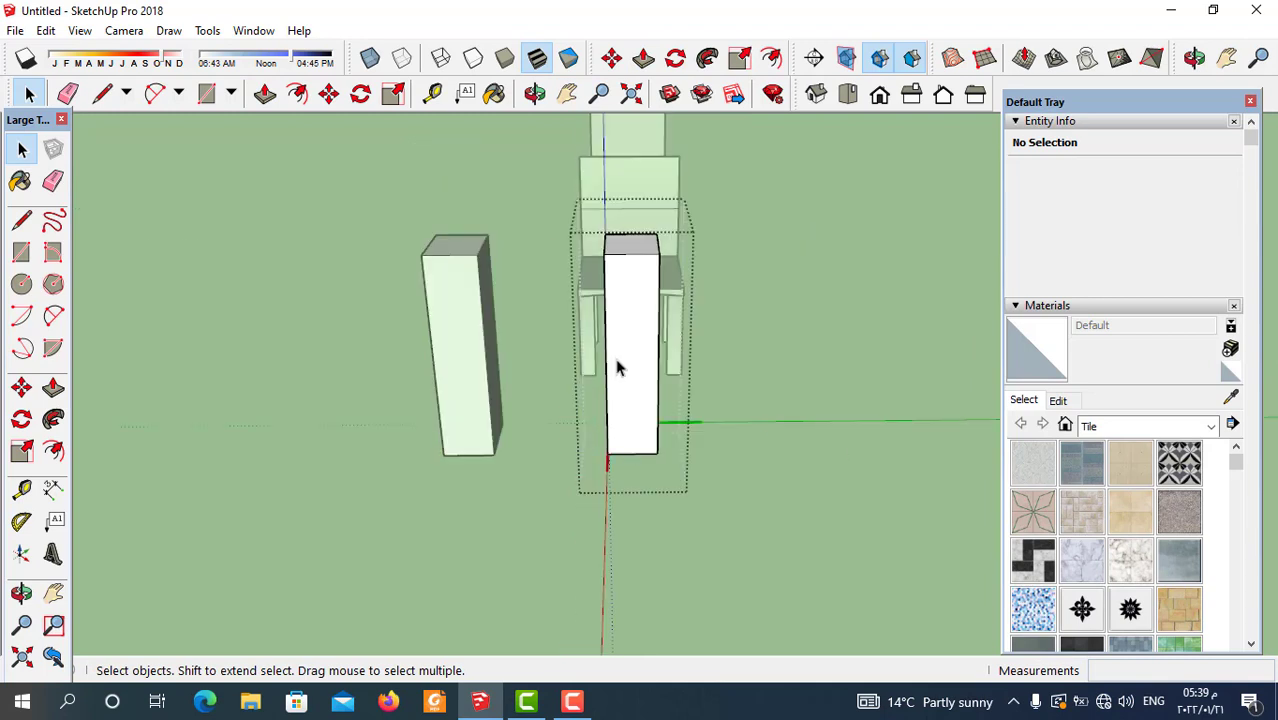
{"action": "left_click", "coordinate": [154, 93]}
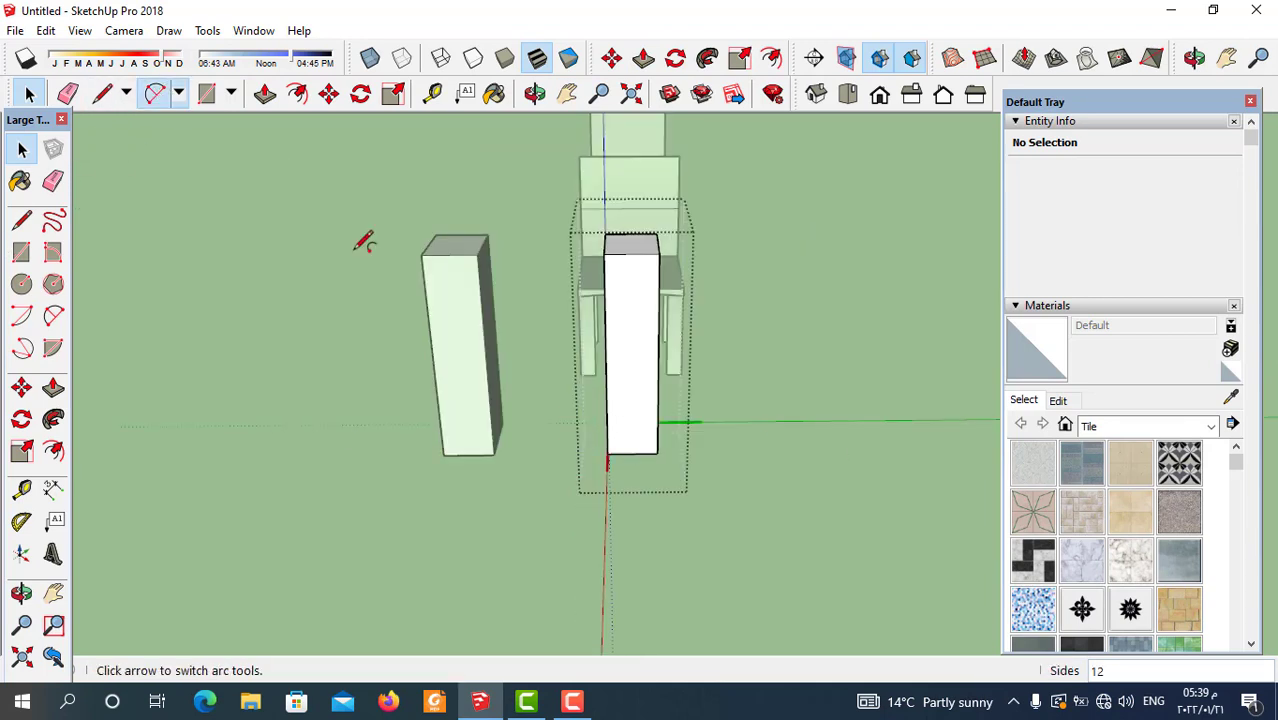
{"action": "left_click", "coordinate": [656, 453]}
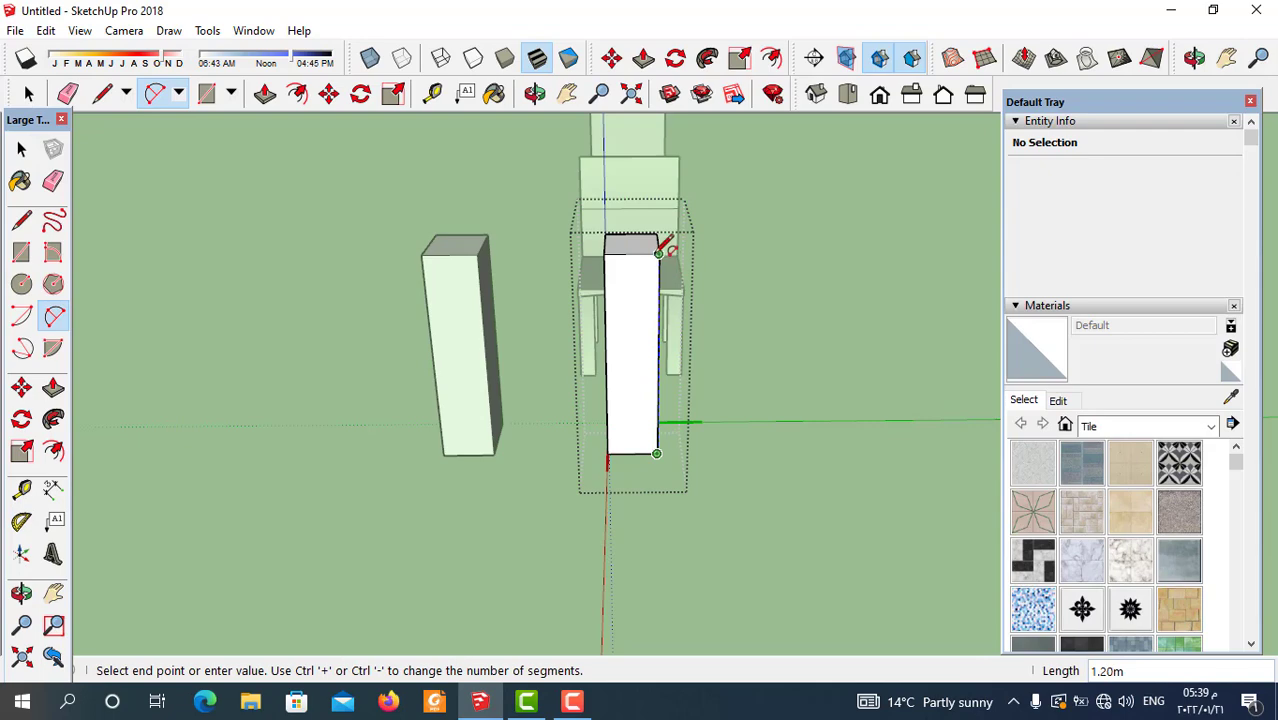
{"action": "left_click", "coordinate": [658, 253]}
{"action": "left_click", "coordinate": [641, 372]}
Step: Push the face between the arc and the edge back through the box's full depth to cut it away
{"action": "middle_click_drag", "start_coordinate": [641, 372], "coordinate": [330, 300]}
{"action": "left_click", "coordinate": [265, 93]}
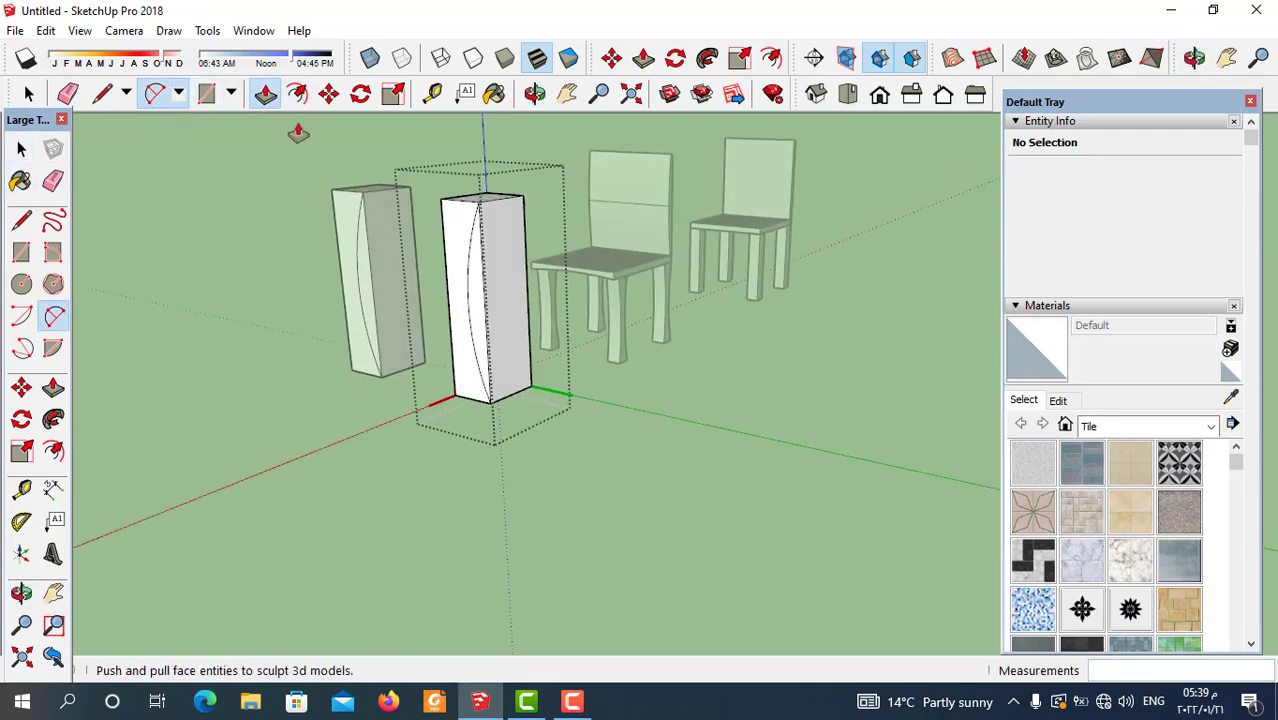
{"action": "left_click", "coordinate": [494, 308]}
{"action": "left_click", "coordinate": [519, 226]}
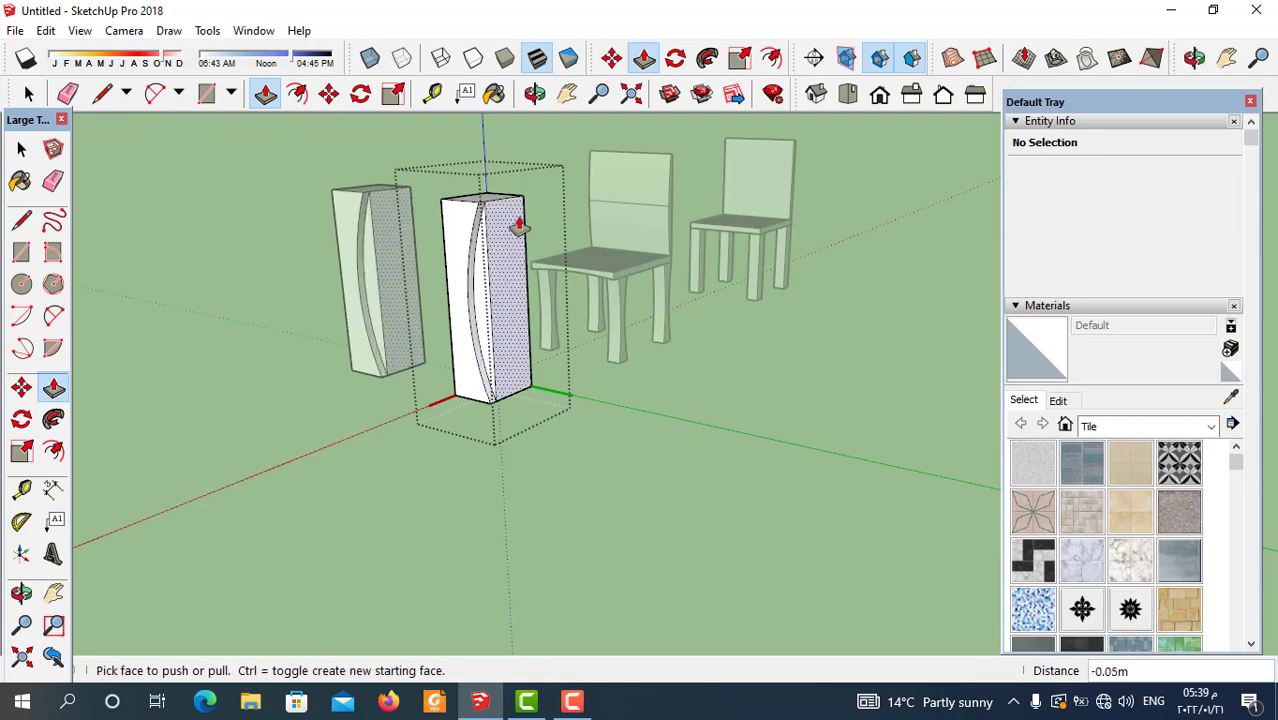
{"action": "left_click", "coordinate": [479, 274]}
{"action": "left_click", "coordinate": [512, 212]}
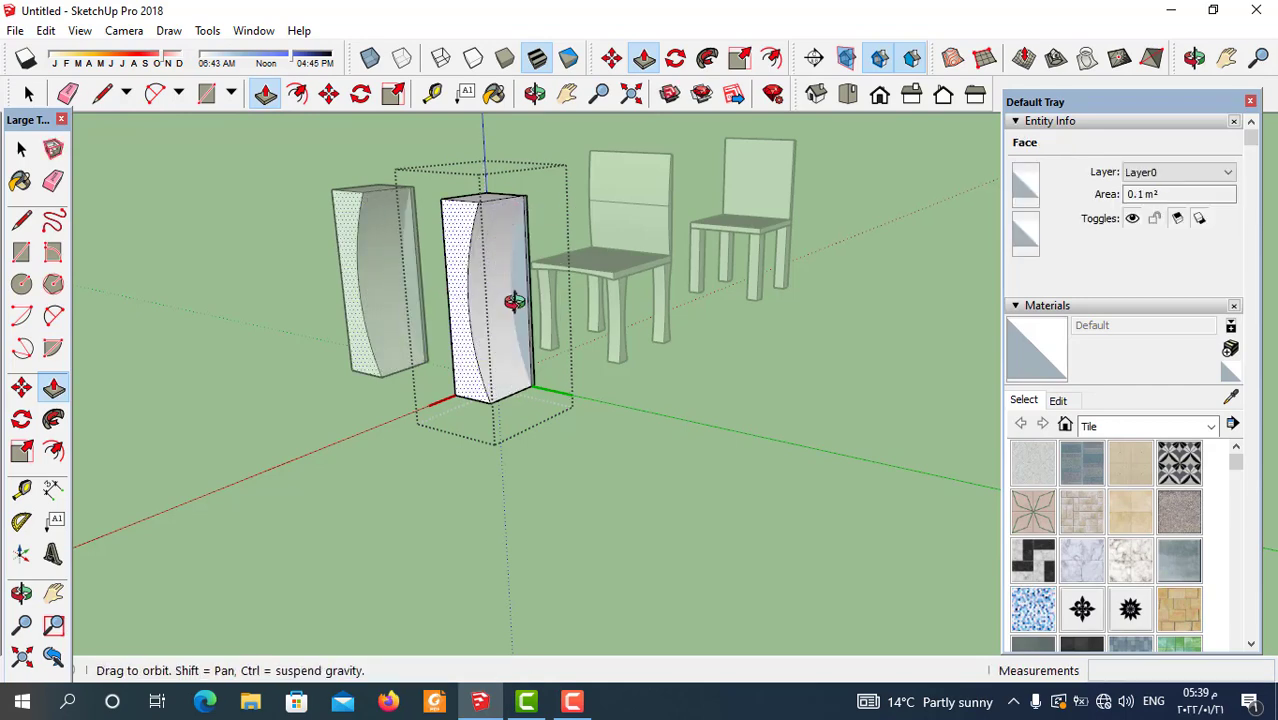
Step: Examine the curved cut on both component instances and the shaped legs of the copied chair
{"action": "middle_click_drag", "start_coordinate": [516, 303], "coordinate": [748, 323]}
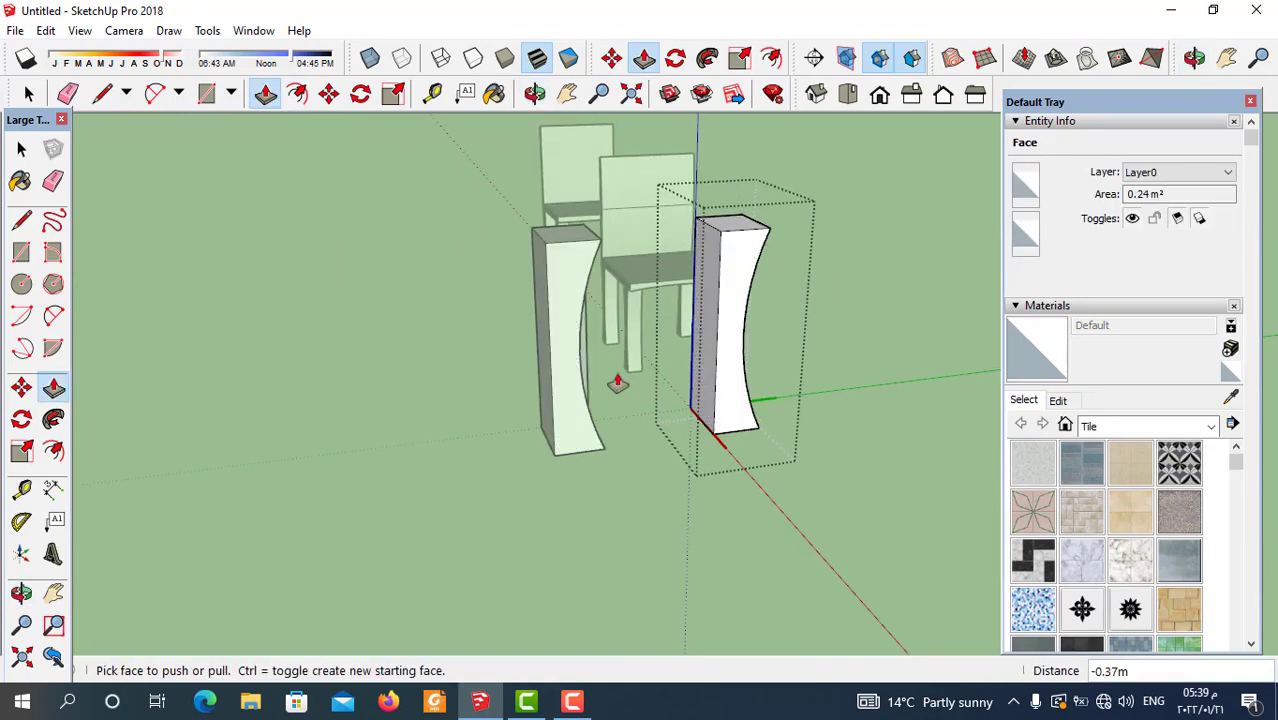
{"action": "middle_click_drag", "start_coordinate": [548, 363], "coordinate": [768, 339]}
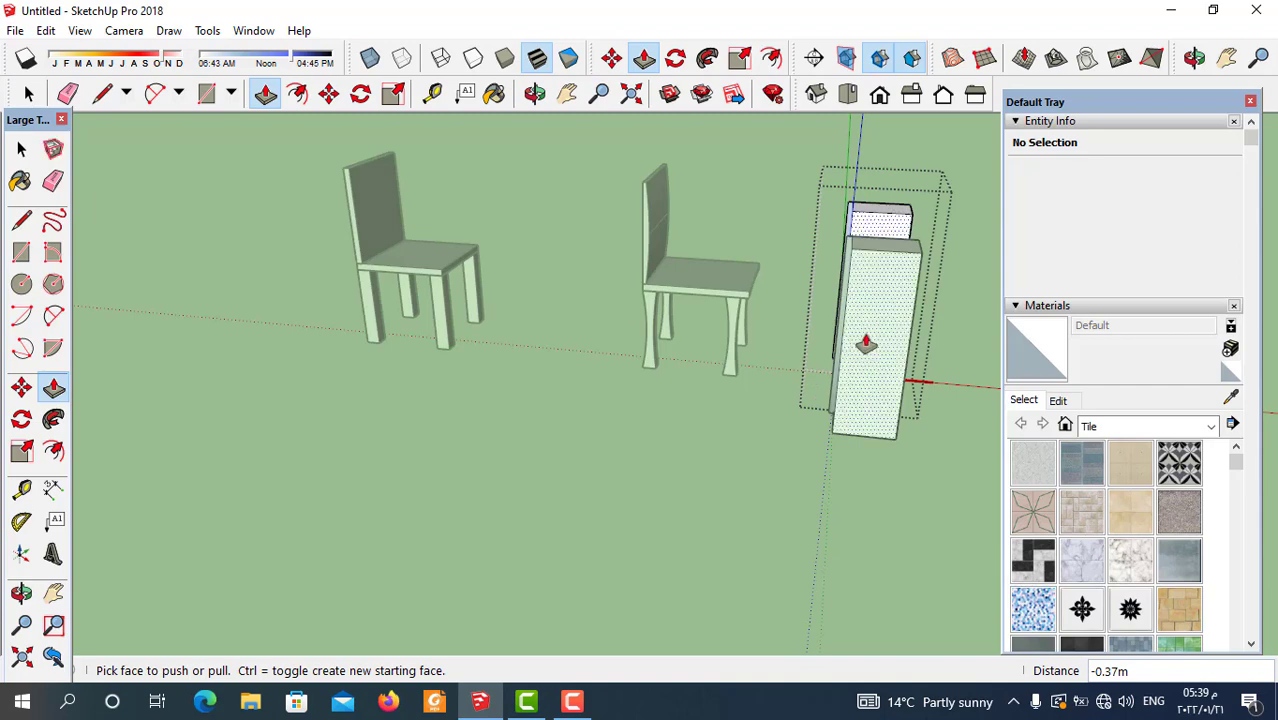
{"action": "middle_click_drag", "start_coordinate": [859, 351], "coordinate": [890, 363]}
{"action": "scroll", "coordinate": [748, 358], "scroll_direction": "up", "scroll_amount": 3}
{"action": "middle_click_drag", "start_coordinate": [748, 358], "coordinate": [585, 282]}
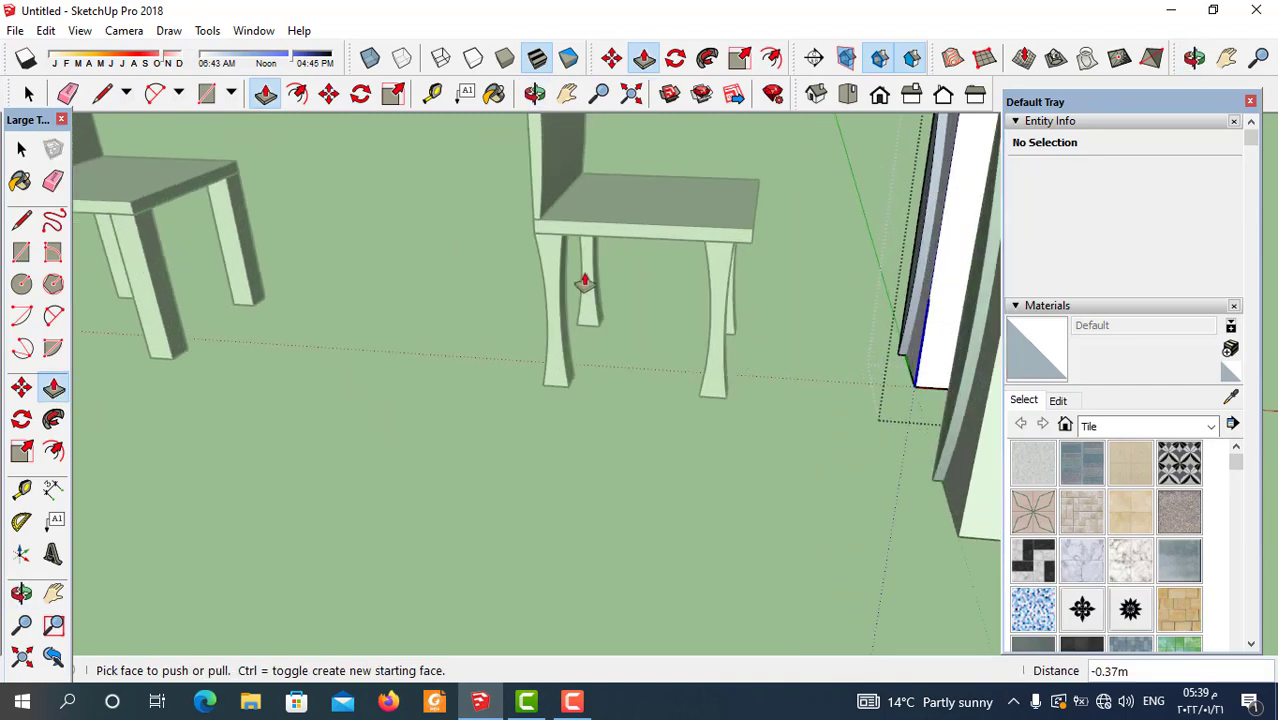
{"action": "middle_click_drag", "start_coordinate": [607, 357], "coordinate": [640, 353]}
{"action": "middle_click_drag", "start_coordinate": [832, 382], "coordinate": [709, 342]}
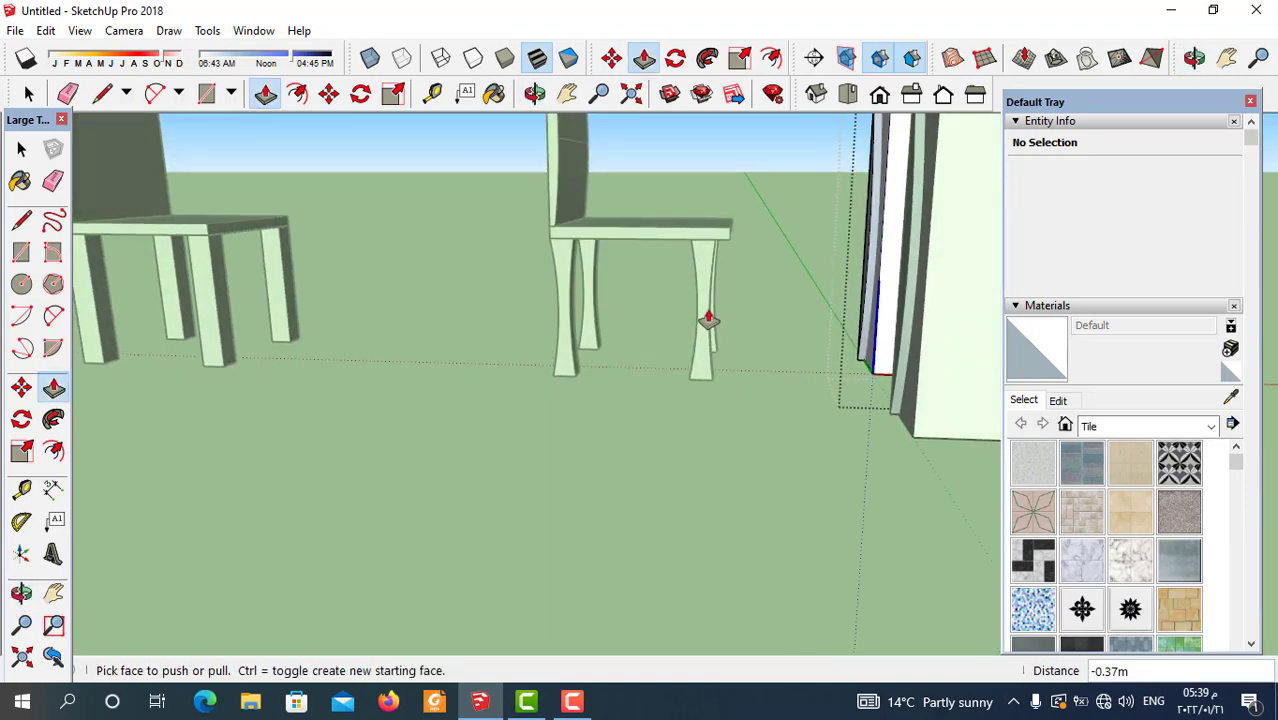
{"action": "middle_click_drag", "start_coordinate": [658, 360], "coordinate": [588, 380]}
Step: Finish editing the box component and return to the whole model
{"action": "left_click", "coordinate": [20, 147]}
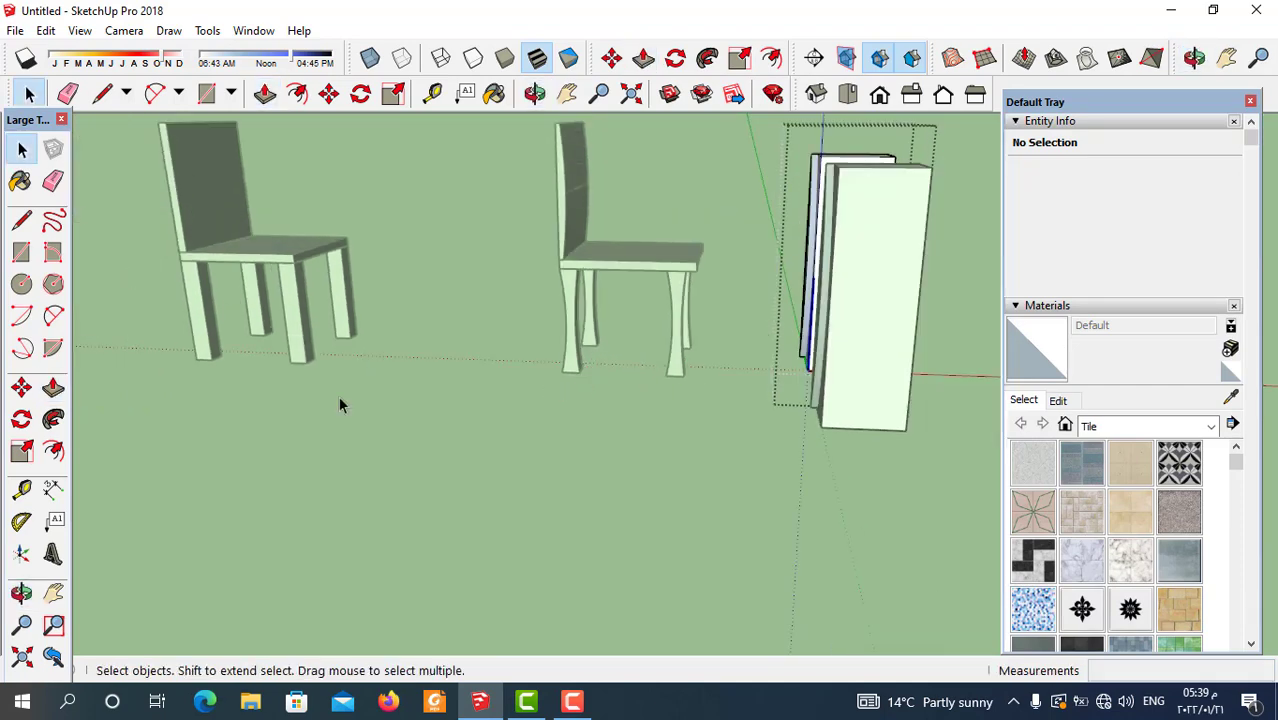
{"action": "middle_click_drag", "start_coordinate": [337, 399], "coordinate": [380, 340]}
{"action": "scroll", "coordinate": [382, 342], "scroll_direction": "up", "scroll_amount": 4}
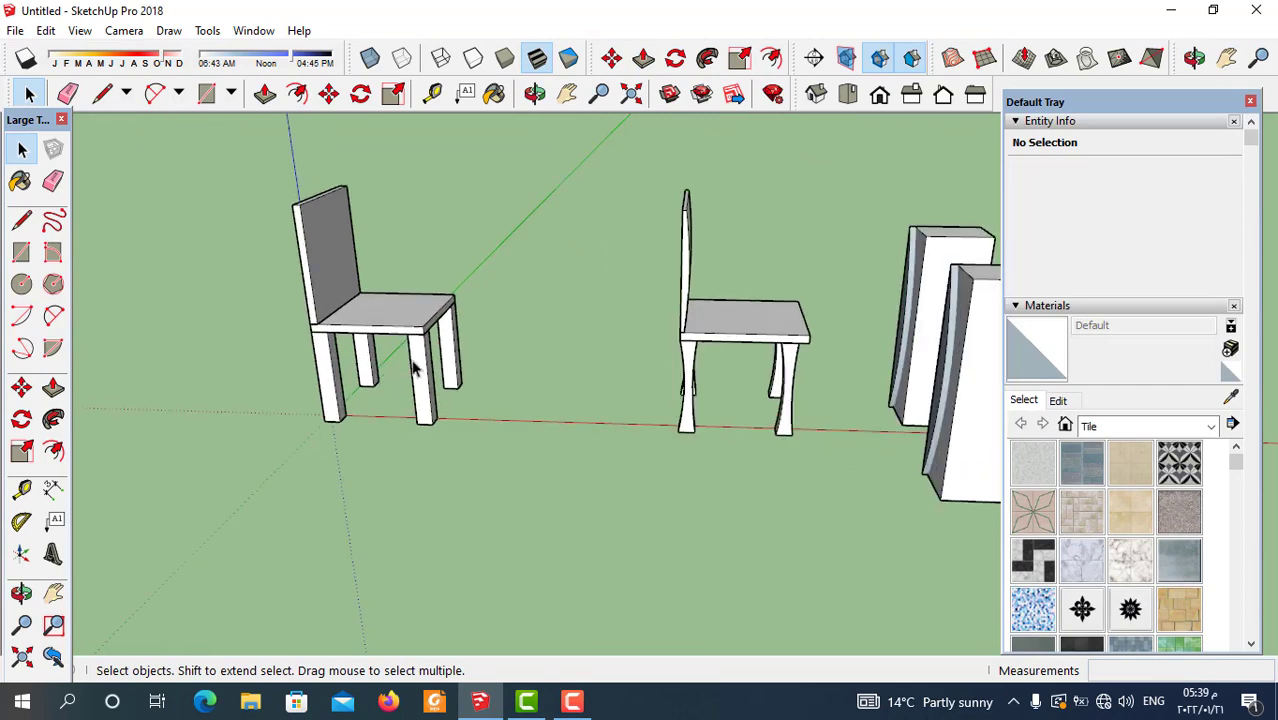
Step: Compare the original chair, its curved copy and the two matching component blocks
{"action": "scroll", "coordinate": [663, 415], "scroll_direction": "down", "scroll_amount": 5}
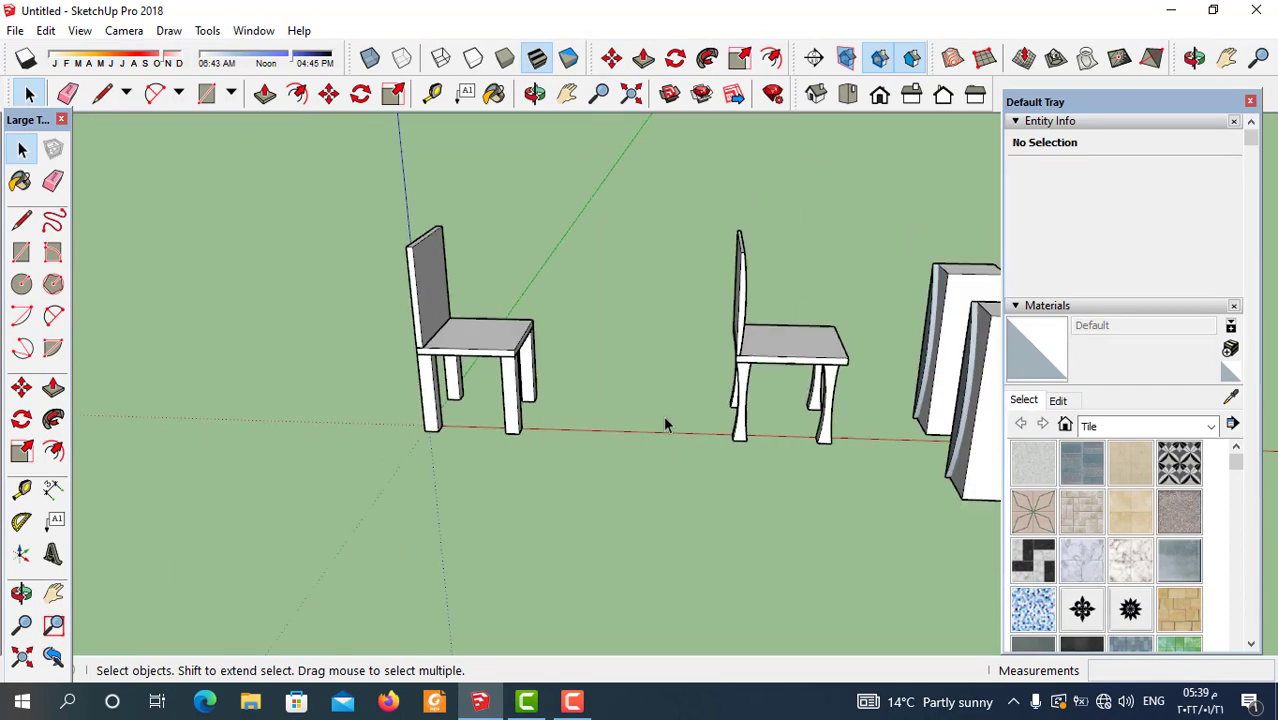
{"action": "middle_click_drag", "start_coordinate": [736, 437], "coordinate": [719, 491]}
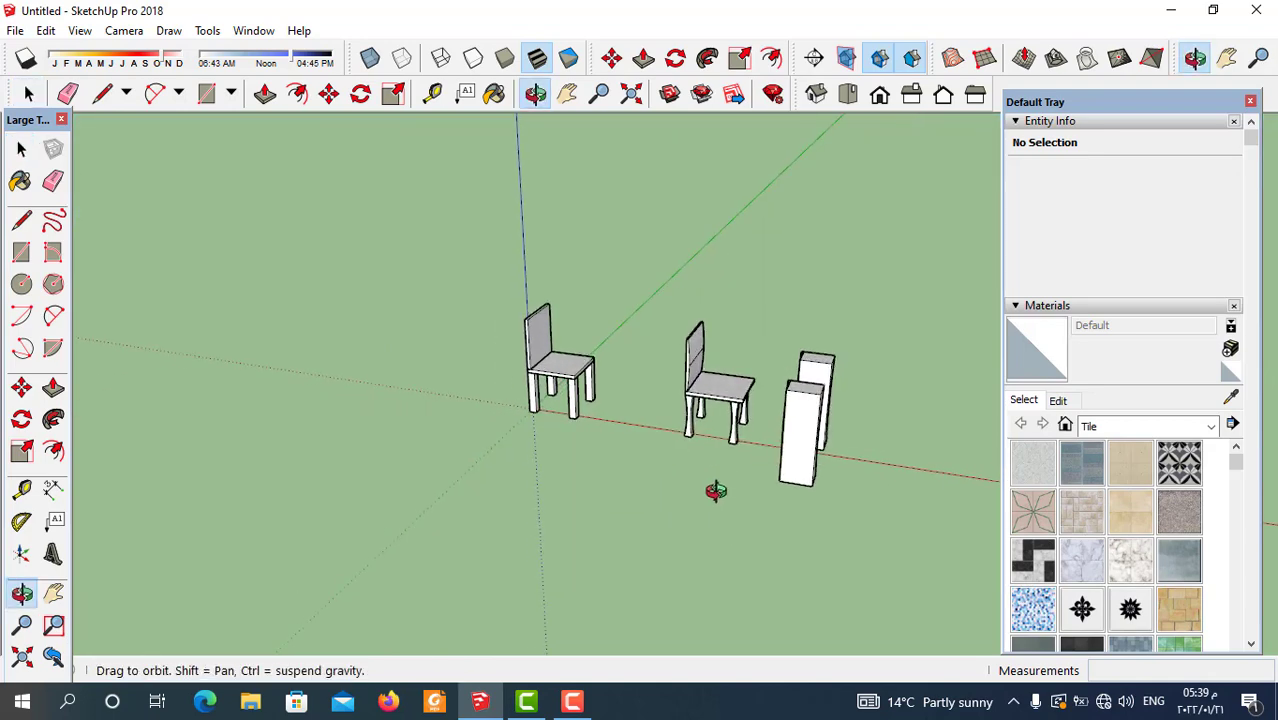
{"action": "scroll", "coordinate": [740, 470], "scroll_direction": "up", "scroll_amount": 5}
{"action": "scroll", "coordinate": [580, 408], "scroll_direction": "down", "scroll_amount": 2}
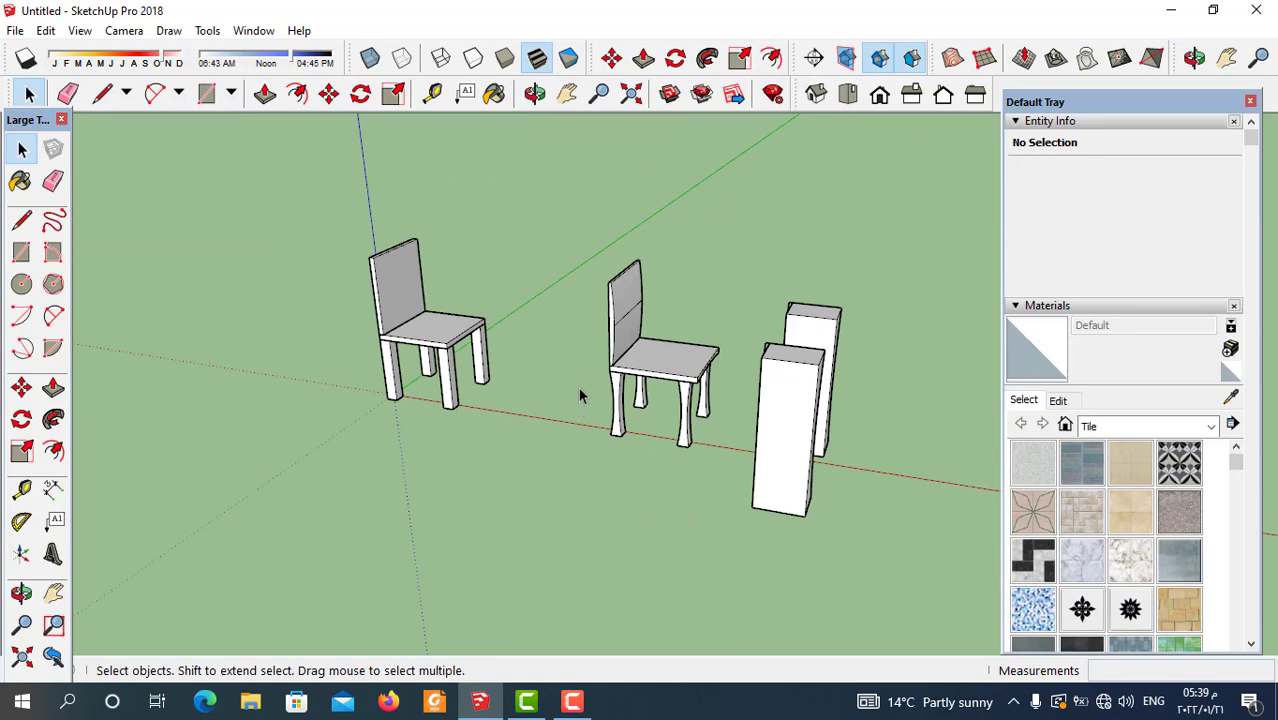
{"action": "scroll", "coordinate": [527, 405], "scroll_direction": "down", "scroll_amount": 2}
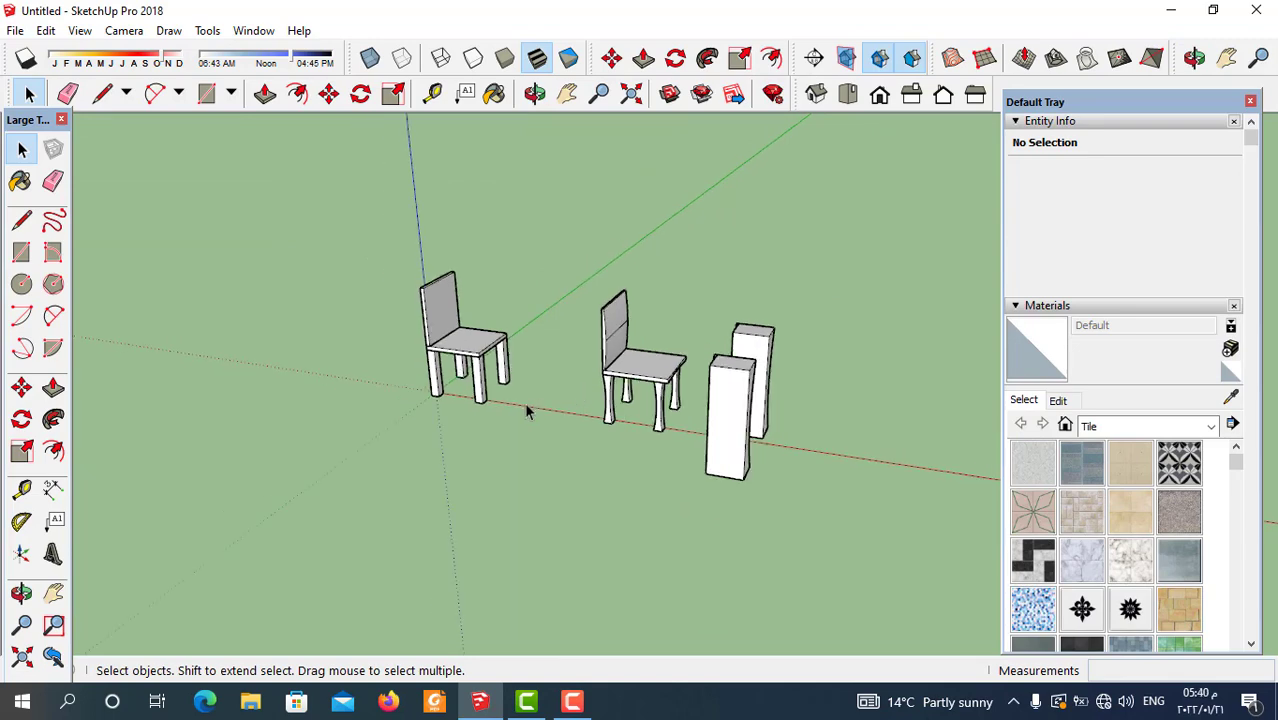
{"action": "middle_click_drag", "start_coordinate": [527, 405], "coordinate": [607, 399]}
{"action": "middle_click_drag", "start_coordinate": [673, 475], "coordinate": [588, 421]}
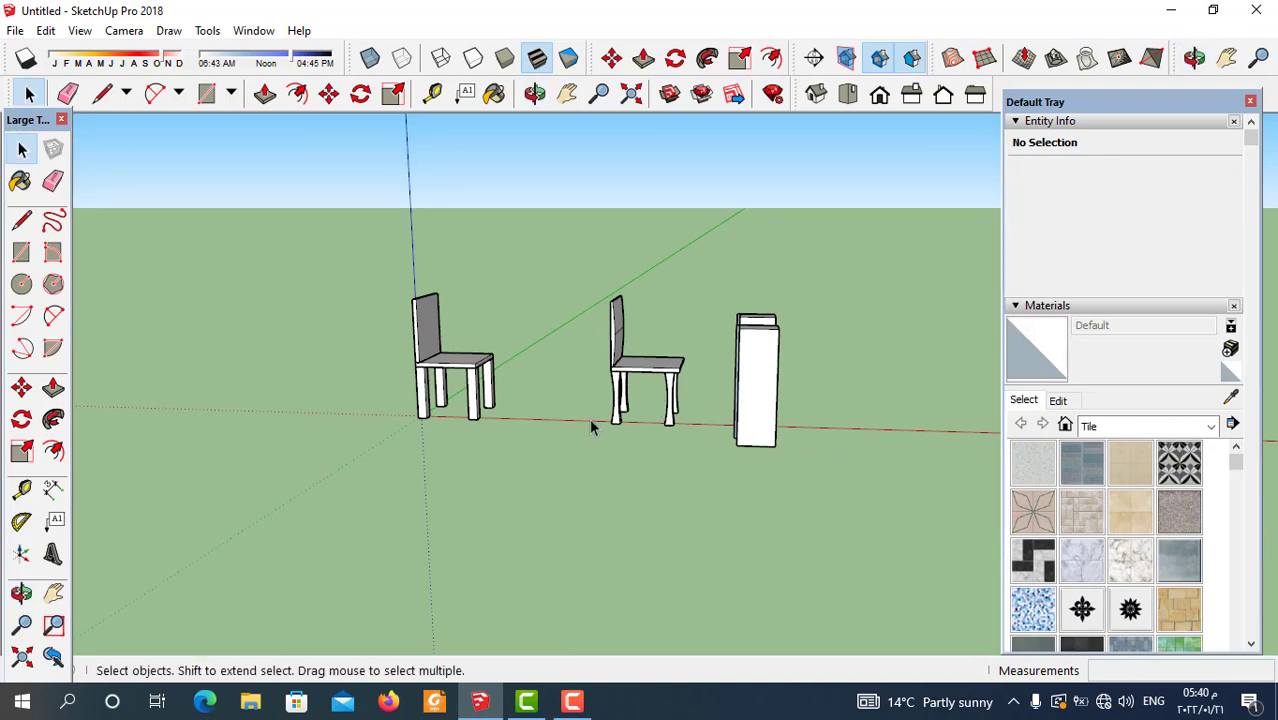
{"action": "scroll", "coordinate": [648, 366], "scroll_direction": "up", "scroll_amount": 5}
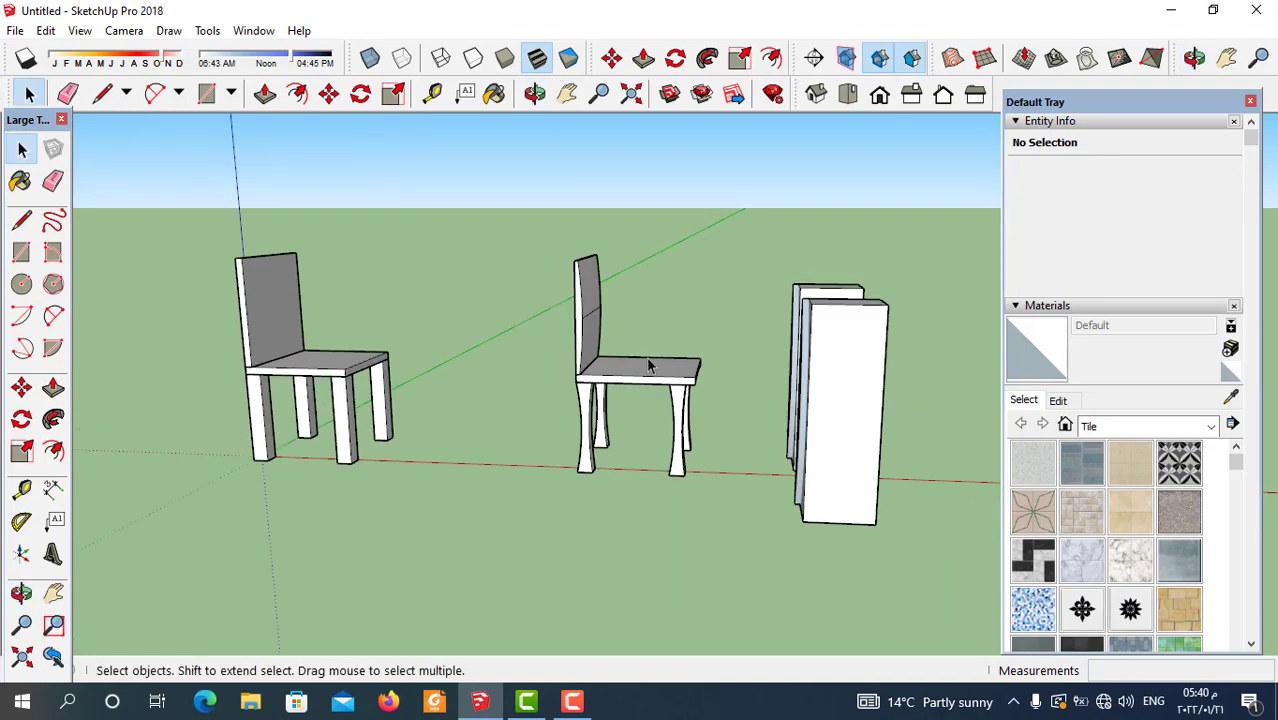